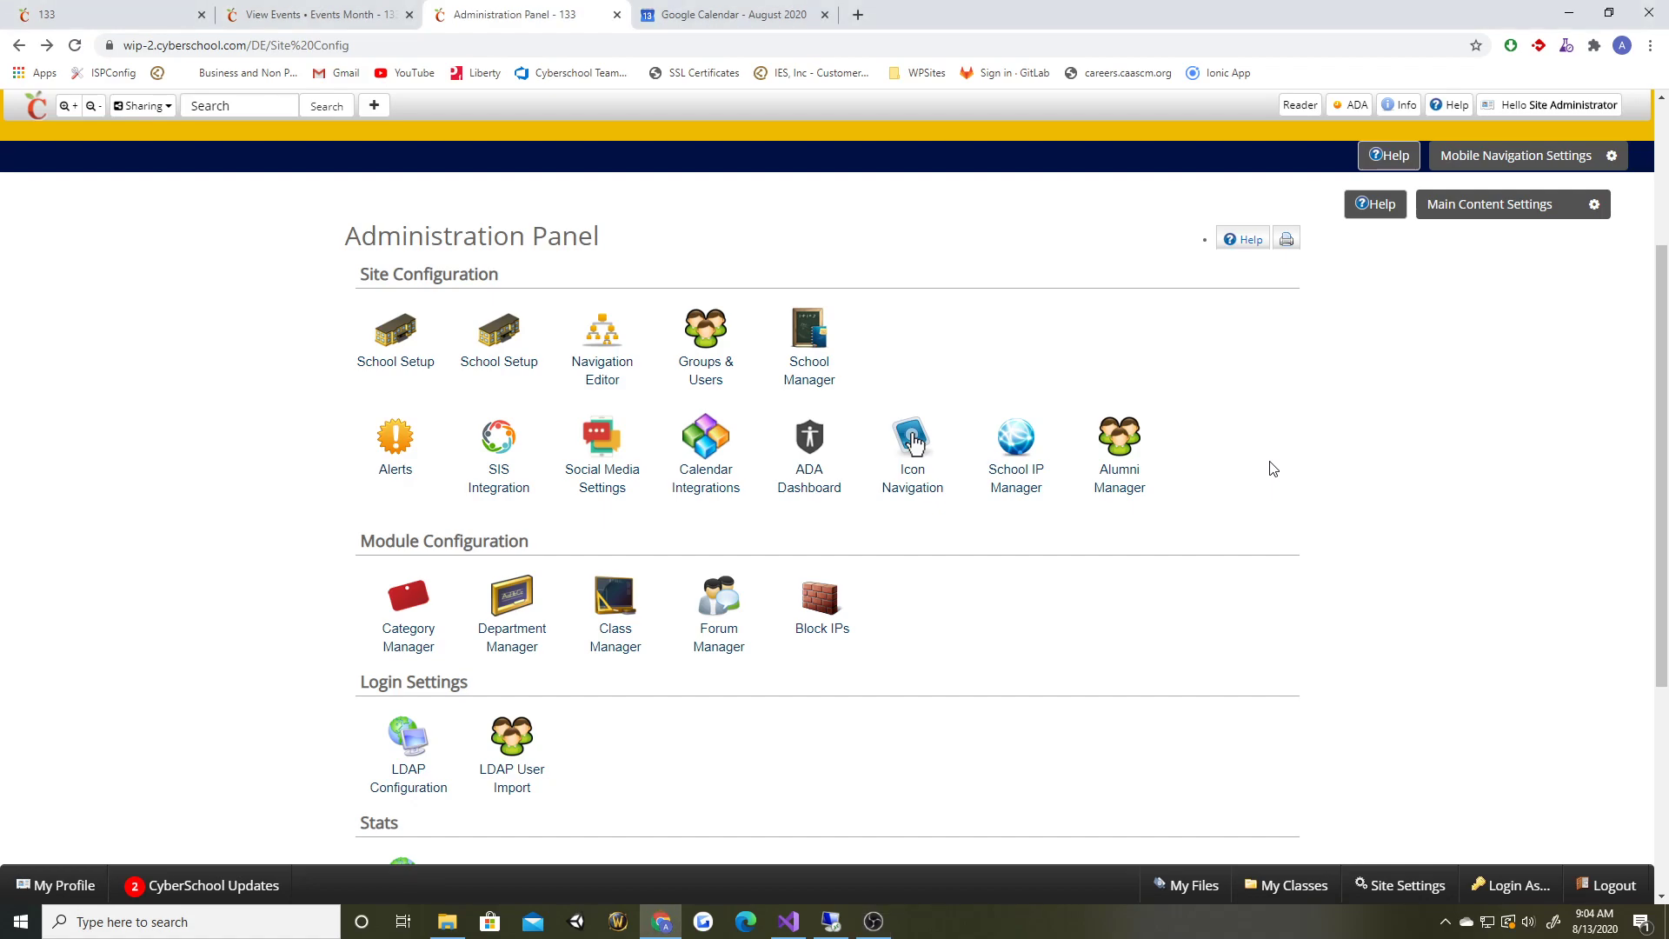
Step: Open the Calendar Integrations settings and select Cyberschool as the calendar provider
{"action": "scroll", "coordinate": [1294, 496], "scroll_direction": "up", "scroll_amount": 1}
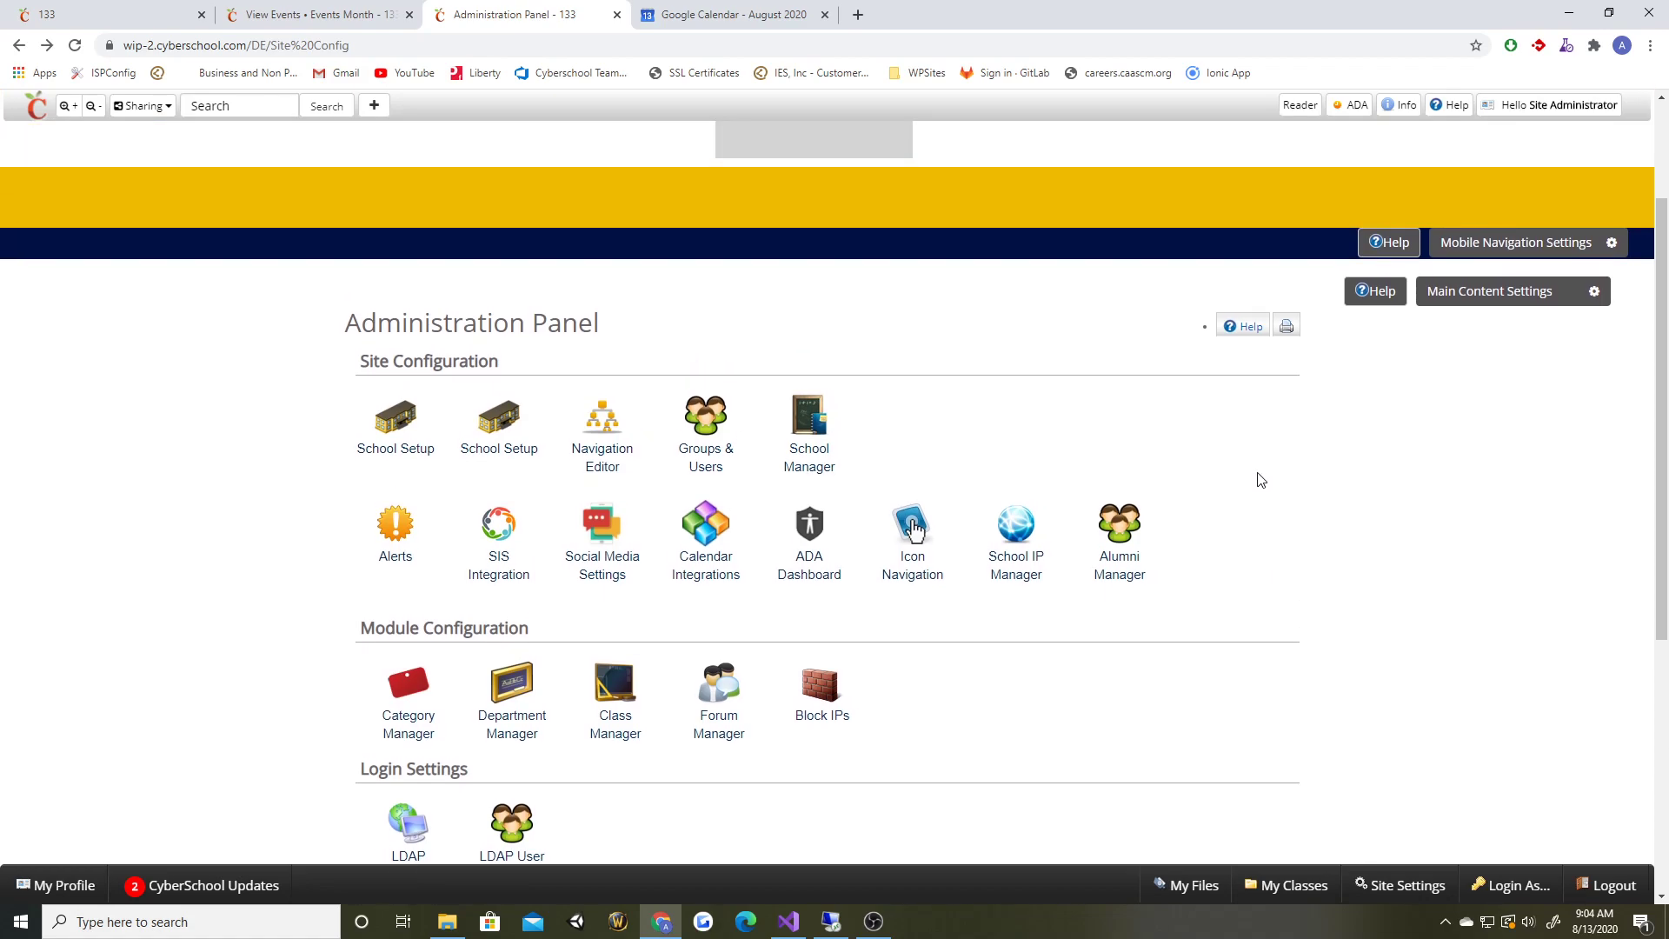
{"action": "left_click", "coordinate": [705, 538]}
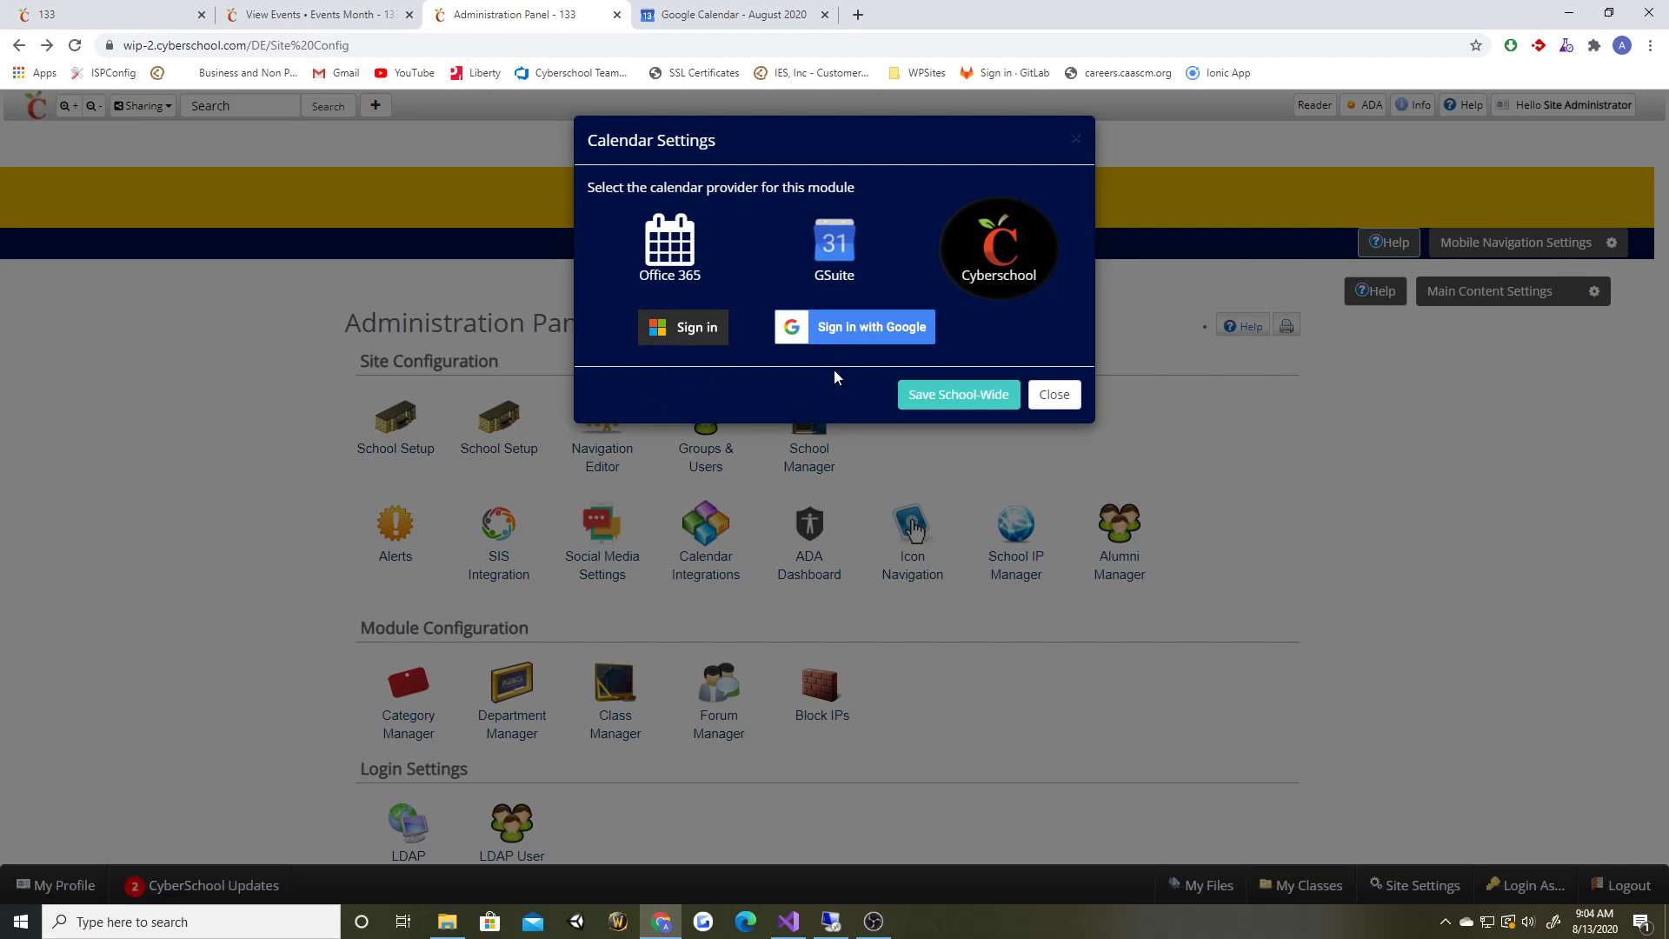
{"action": "left_click", "coordinate": [1007, 280]}
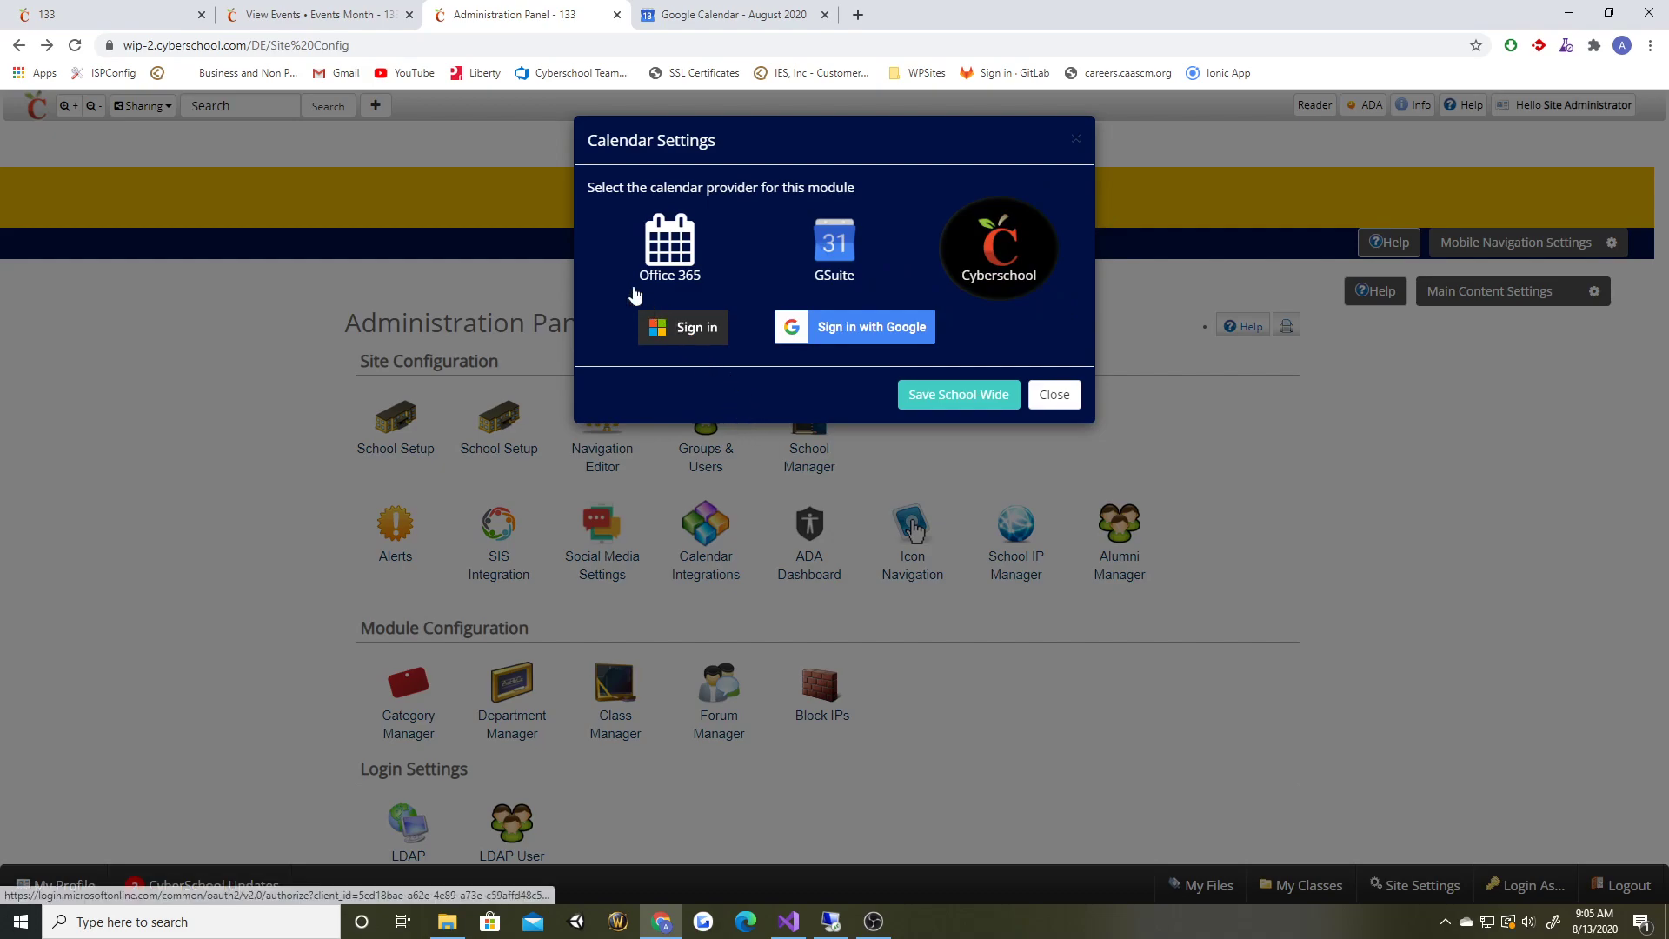
Step: Check the site's month view of events and the home page's Upcoming Events widget, and return to the calendar settings
{"action": "left_click", "coordinate": [309, 14]}
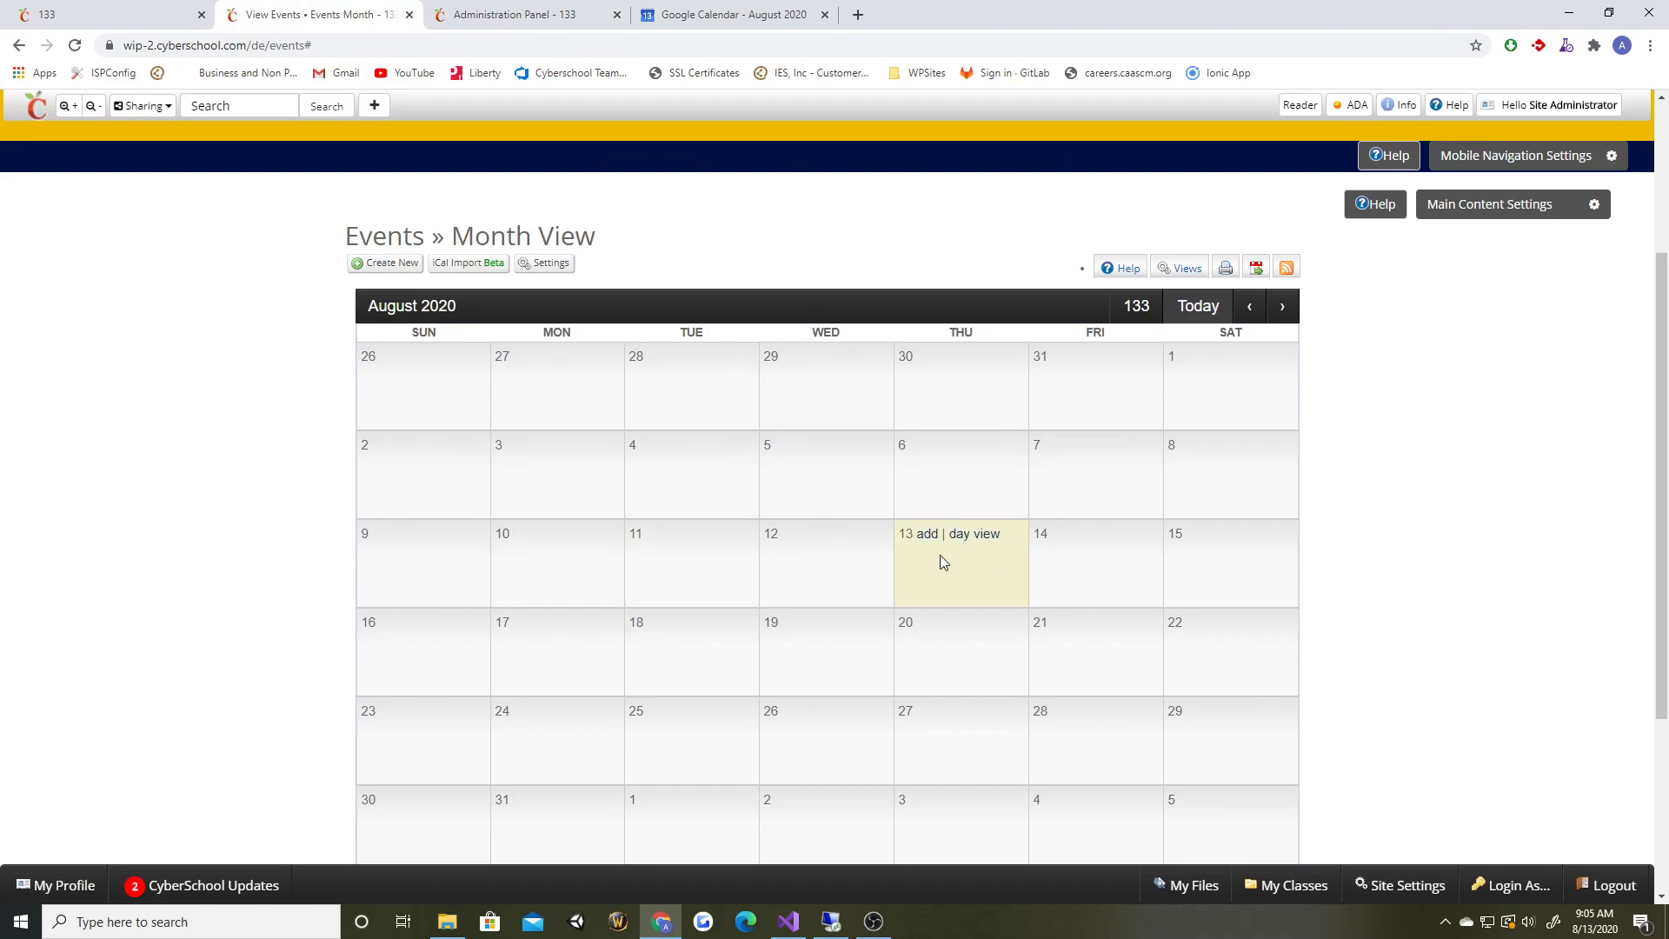
{"action": "left_click", "coordinate": [97, 16]}
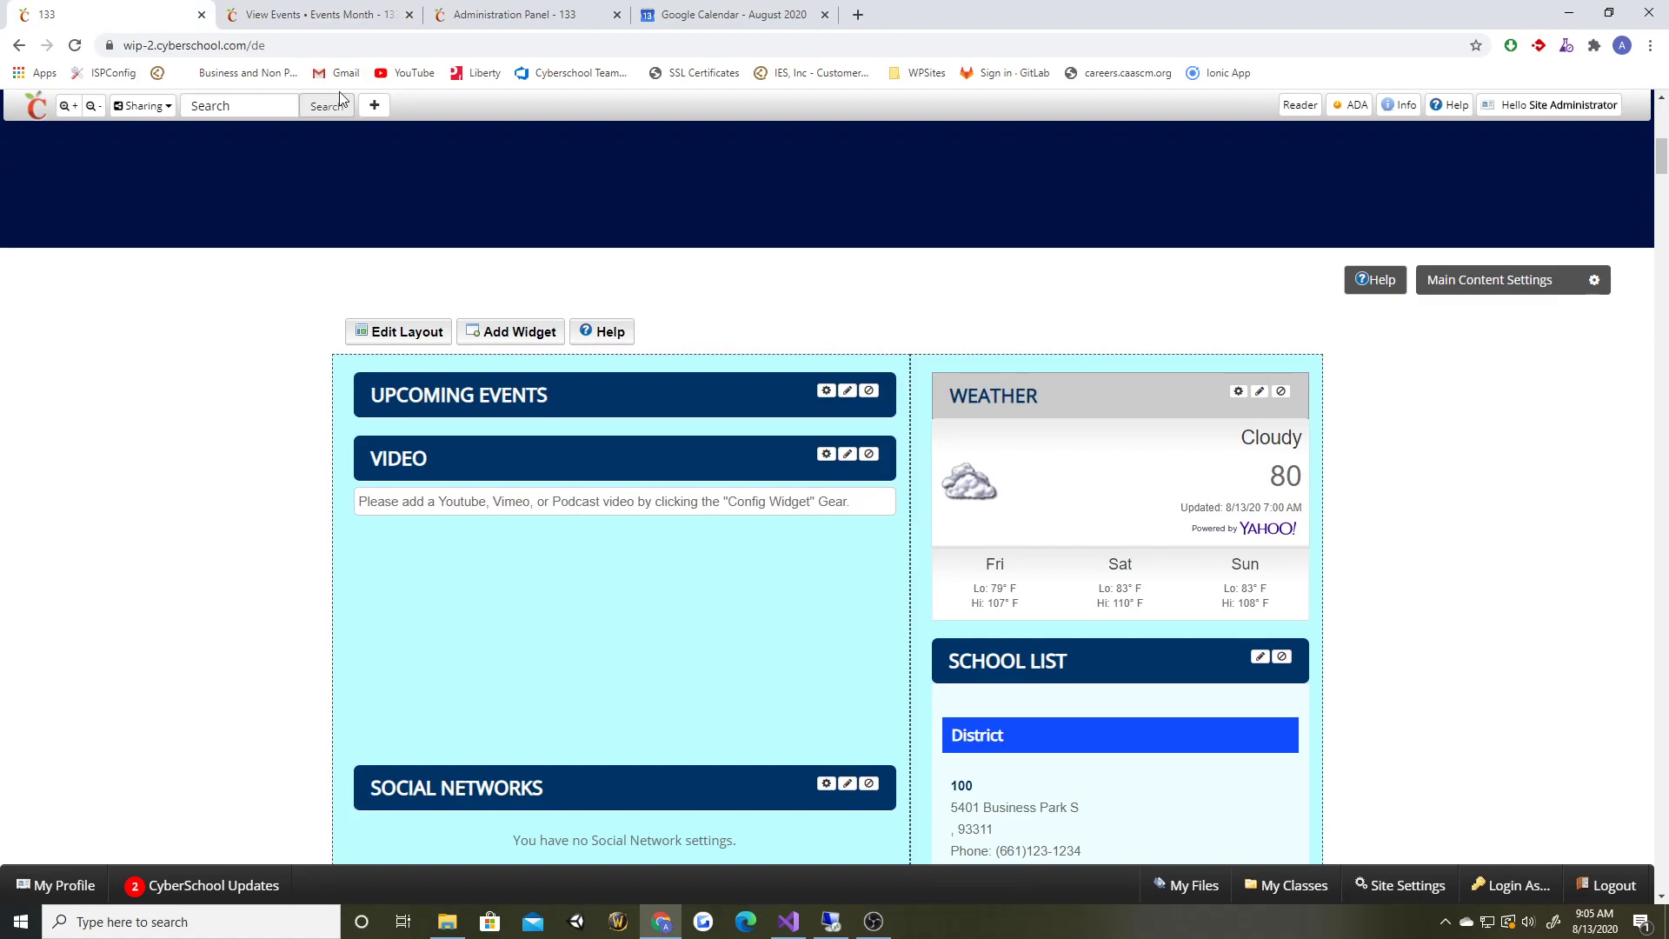
{"action": "left_click", "coordinate": [485, 23]}
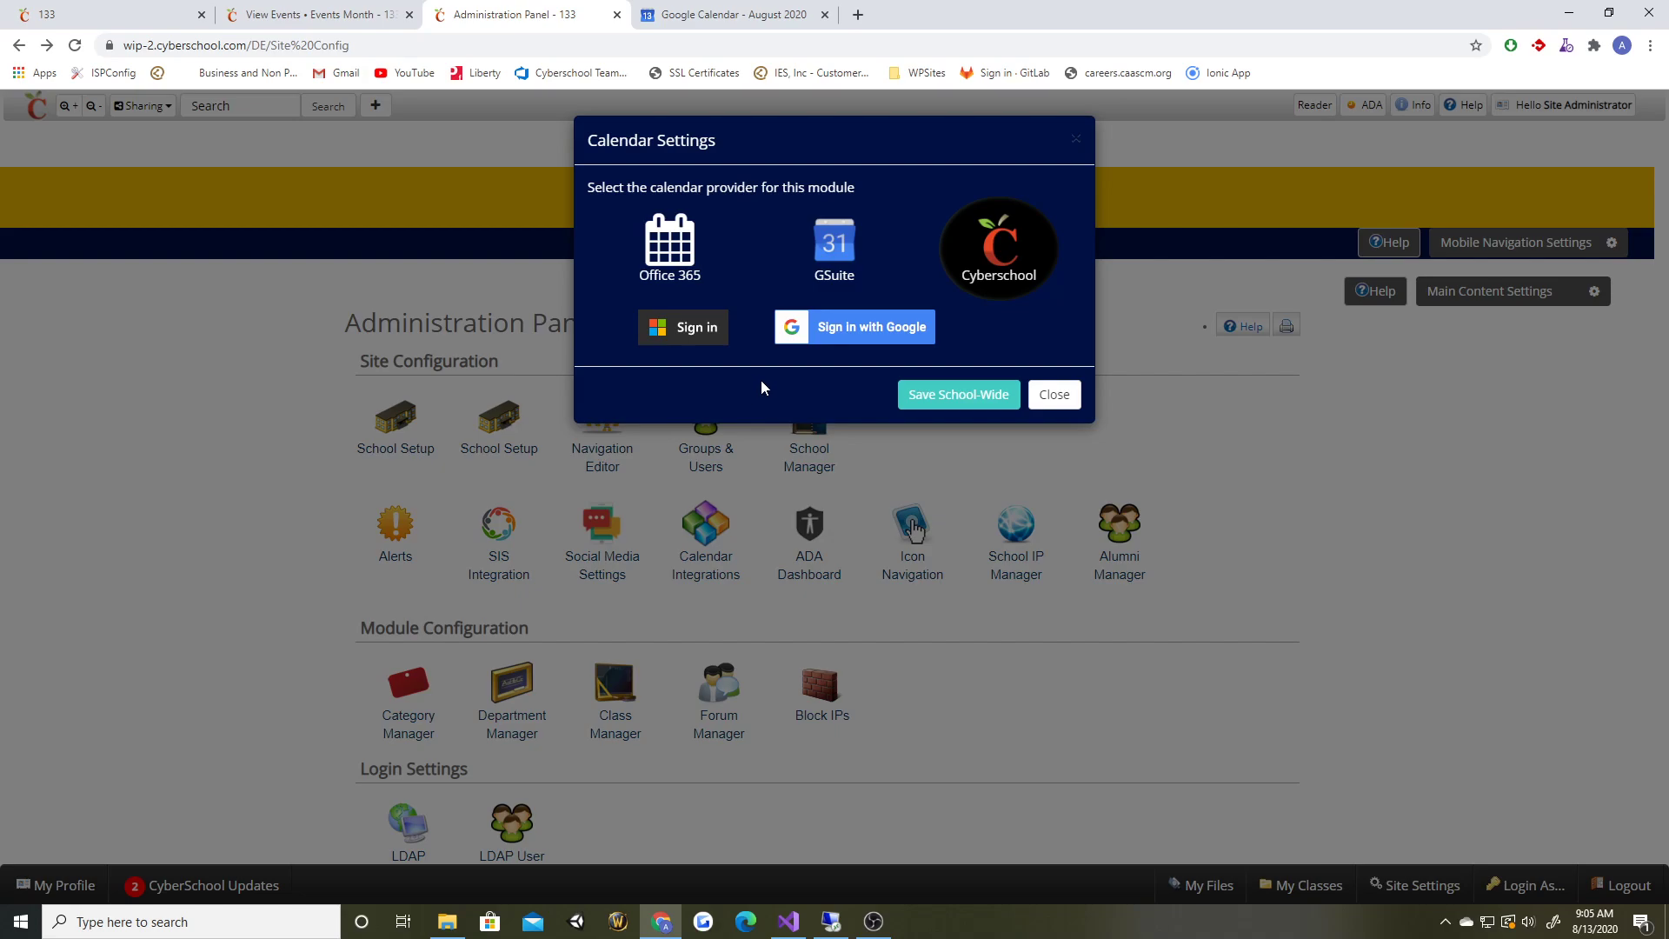
Step: Sign in with the Google account and allow Cyberschool access to its calendars
{"action": "left_click", "coordinate": [871, 335]}
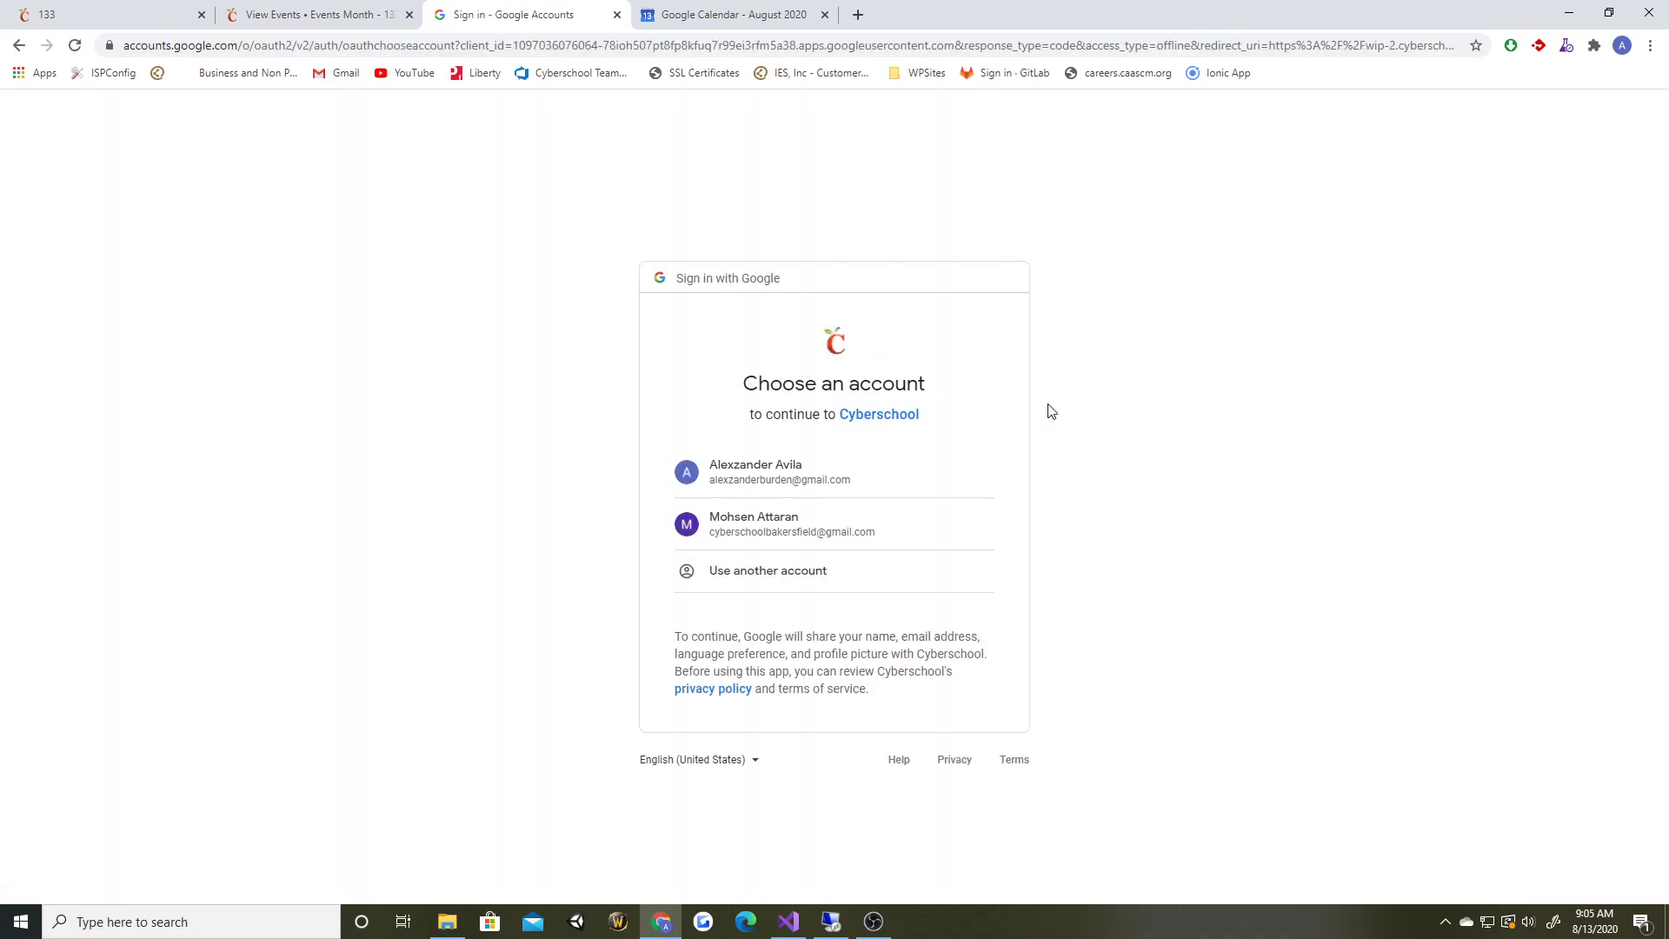
{"action": "left_click", "coordinate": [783, 470]}
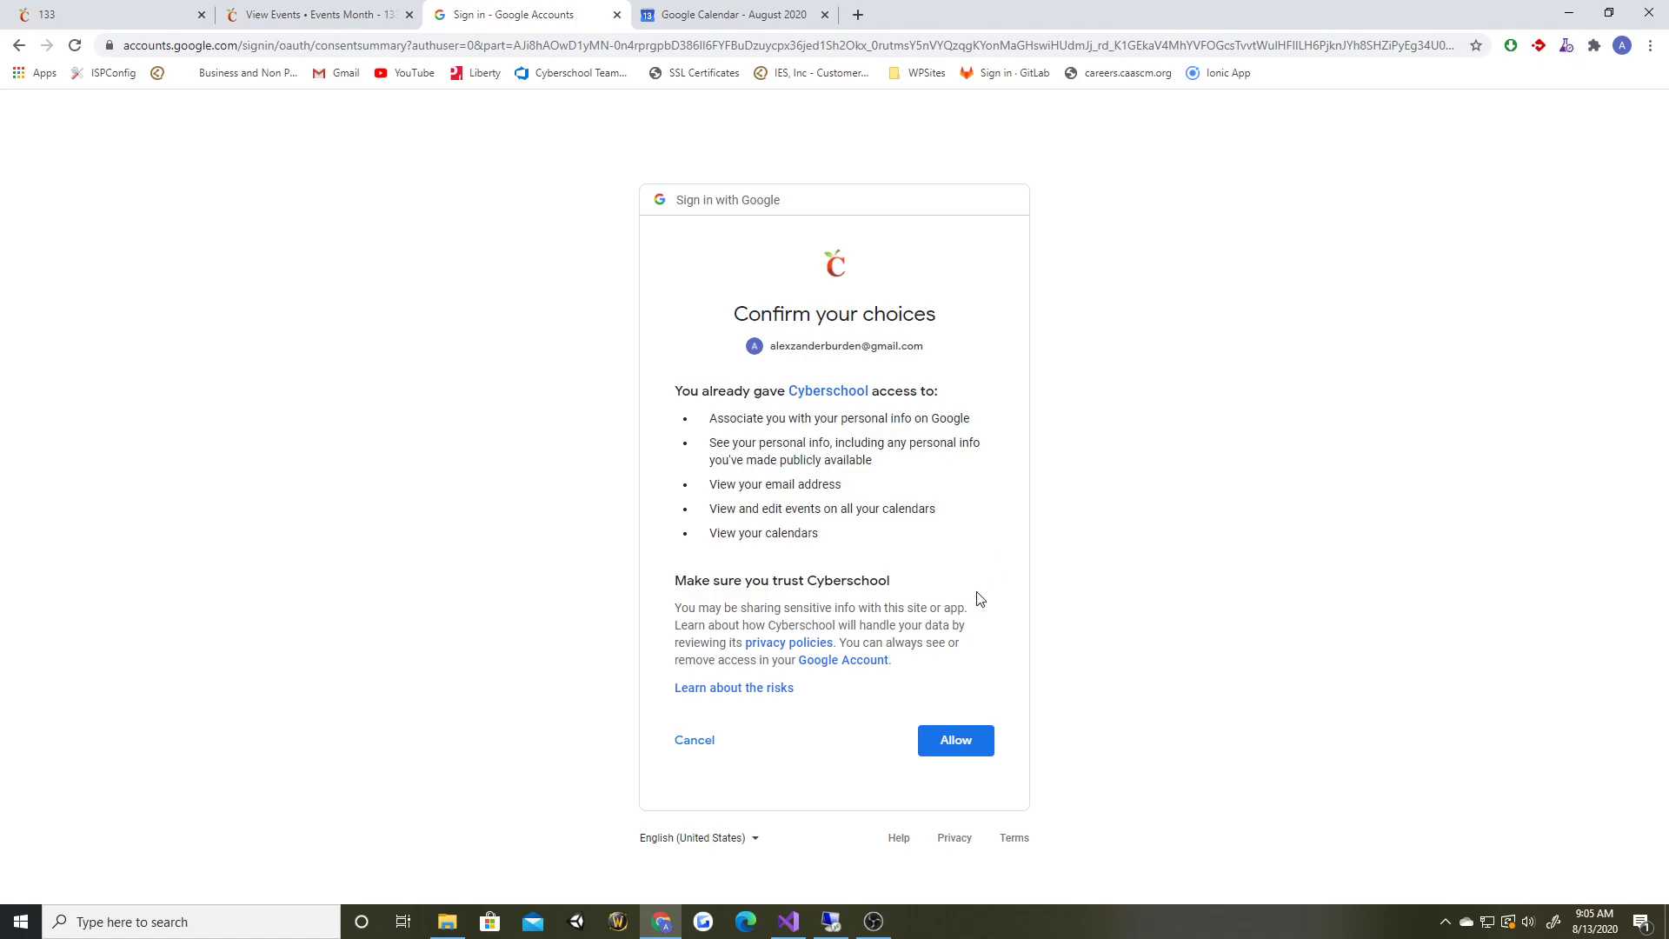
{"action": "left_click", "coordinate": [963, 746]}
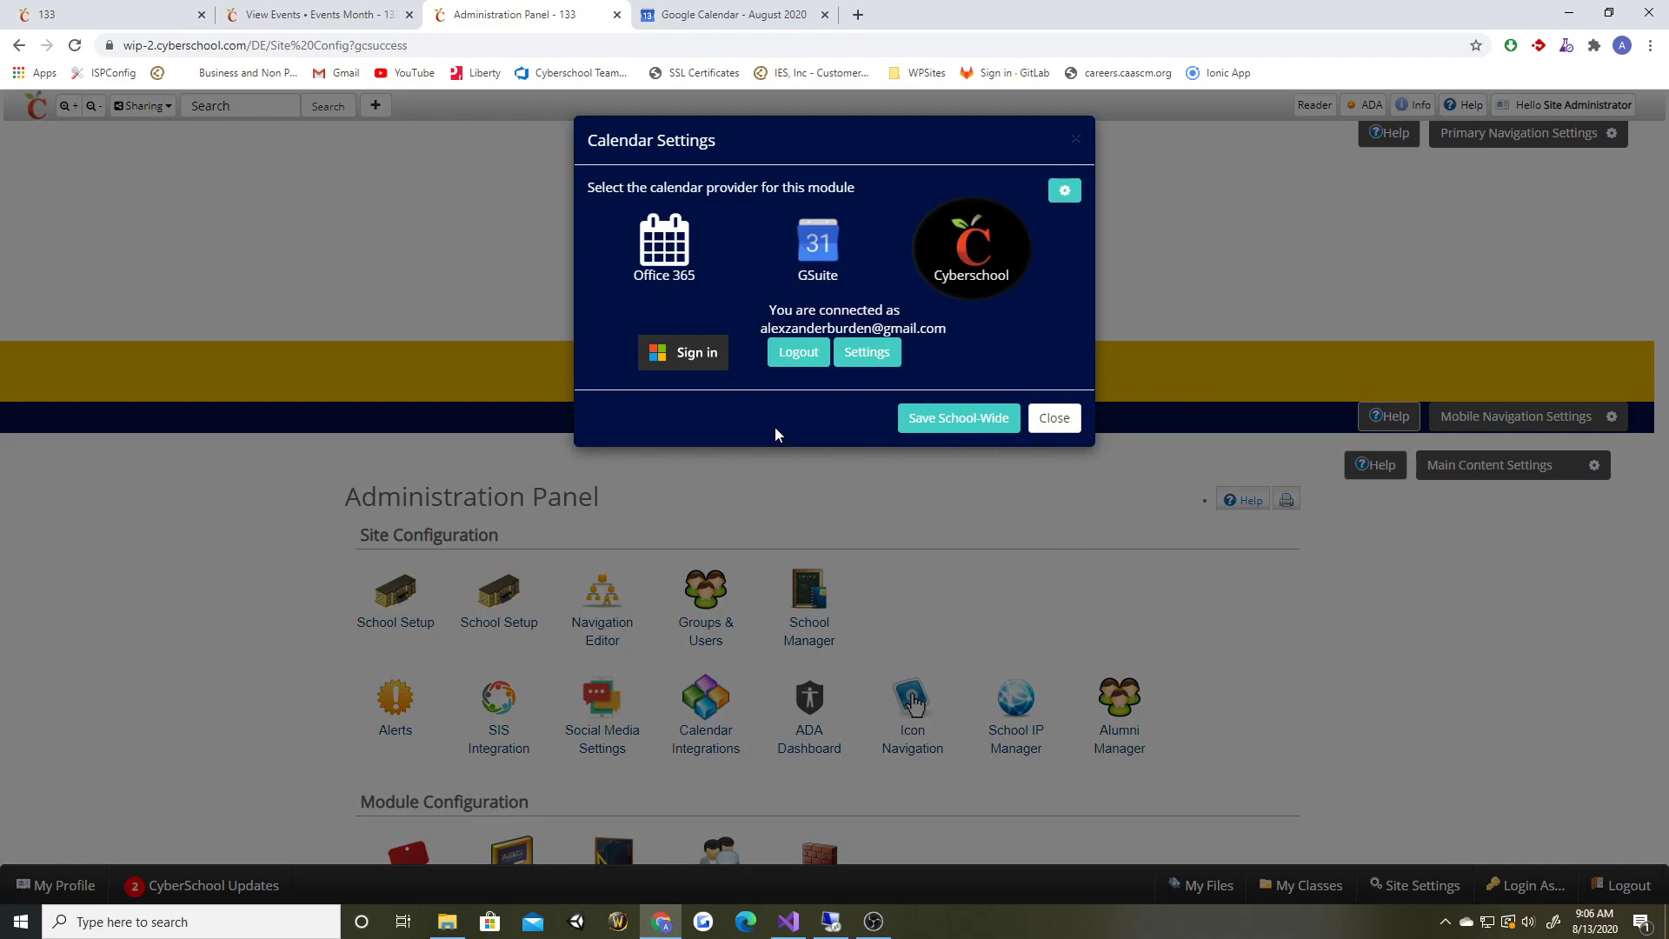
Step: Review the logout options for the connected Google account and the site's home and events pages, without logging out
{"action": "left_click", "coordinate": [245, 16]}
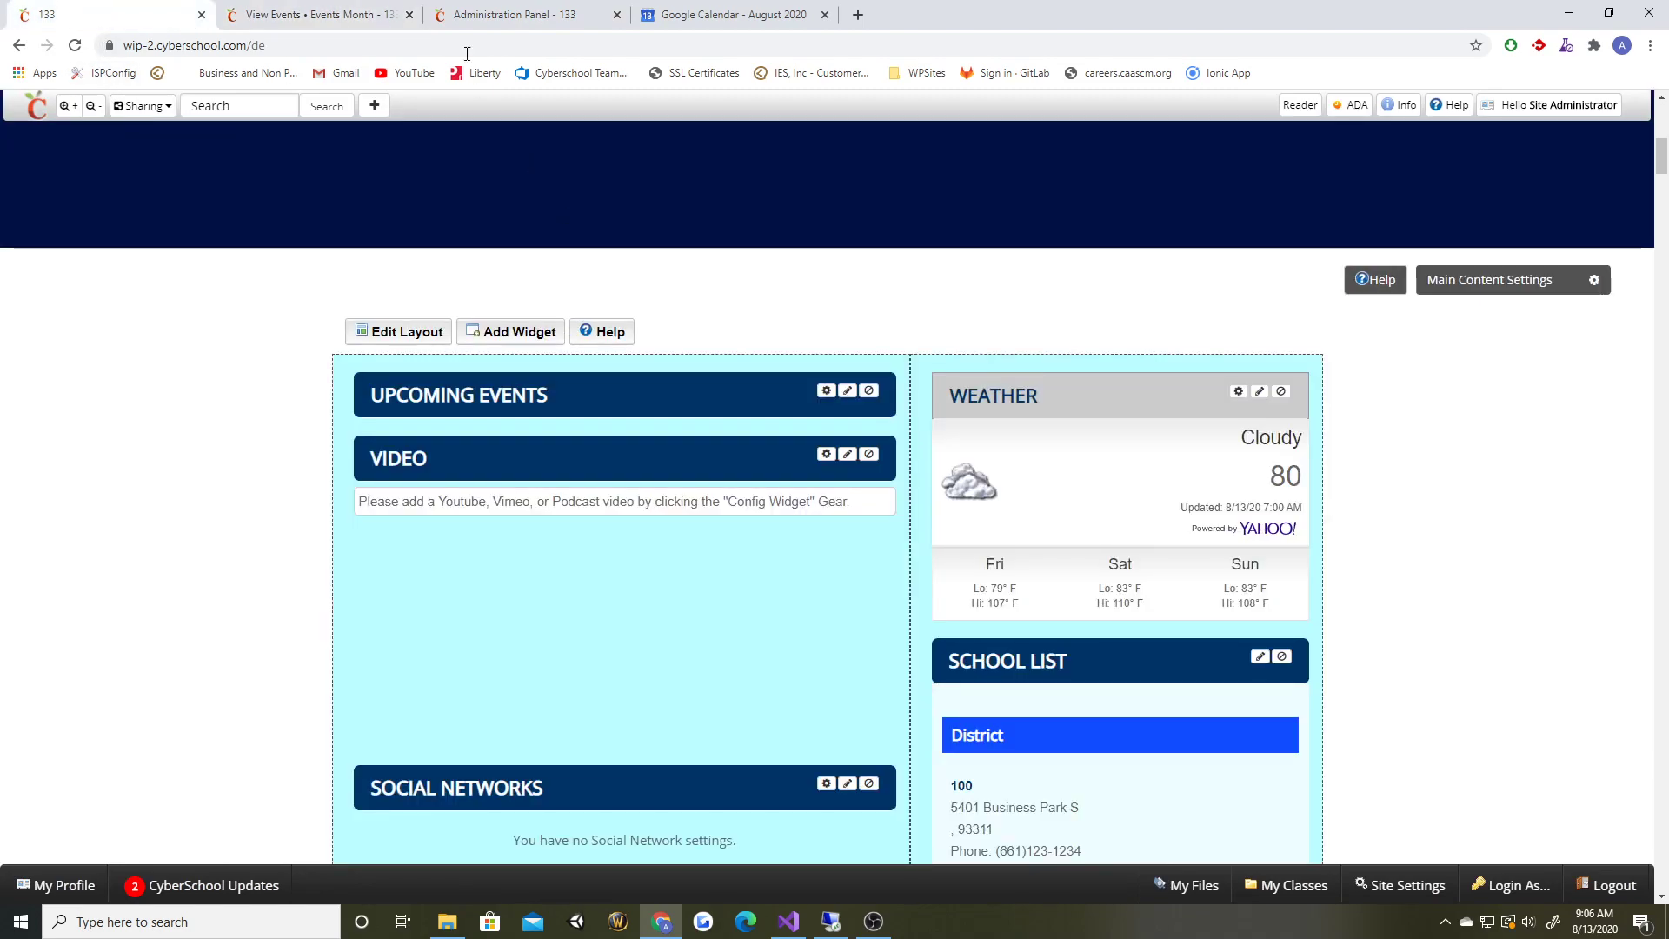
{"action": "left_click", "coordinate": [487, 14]}
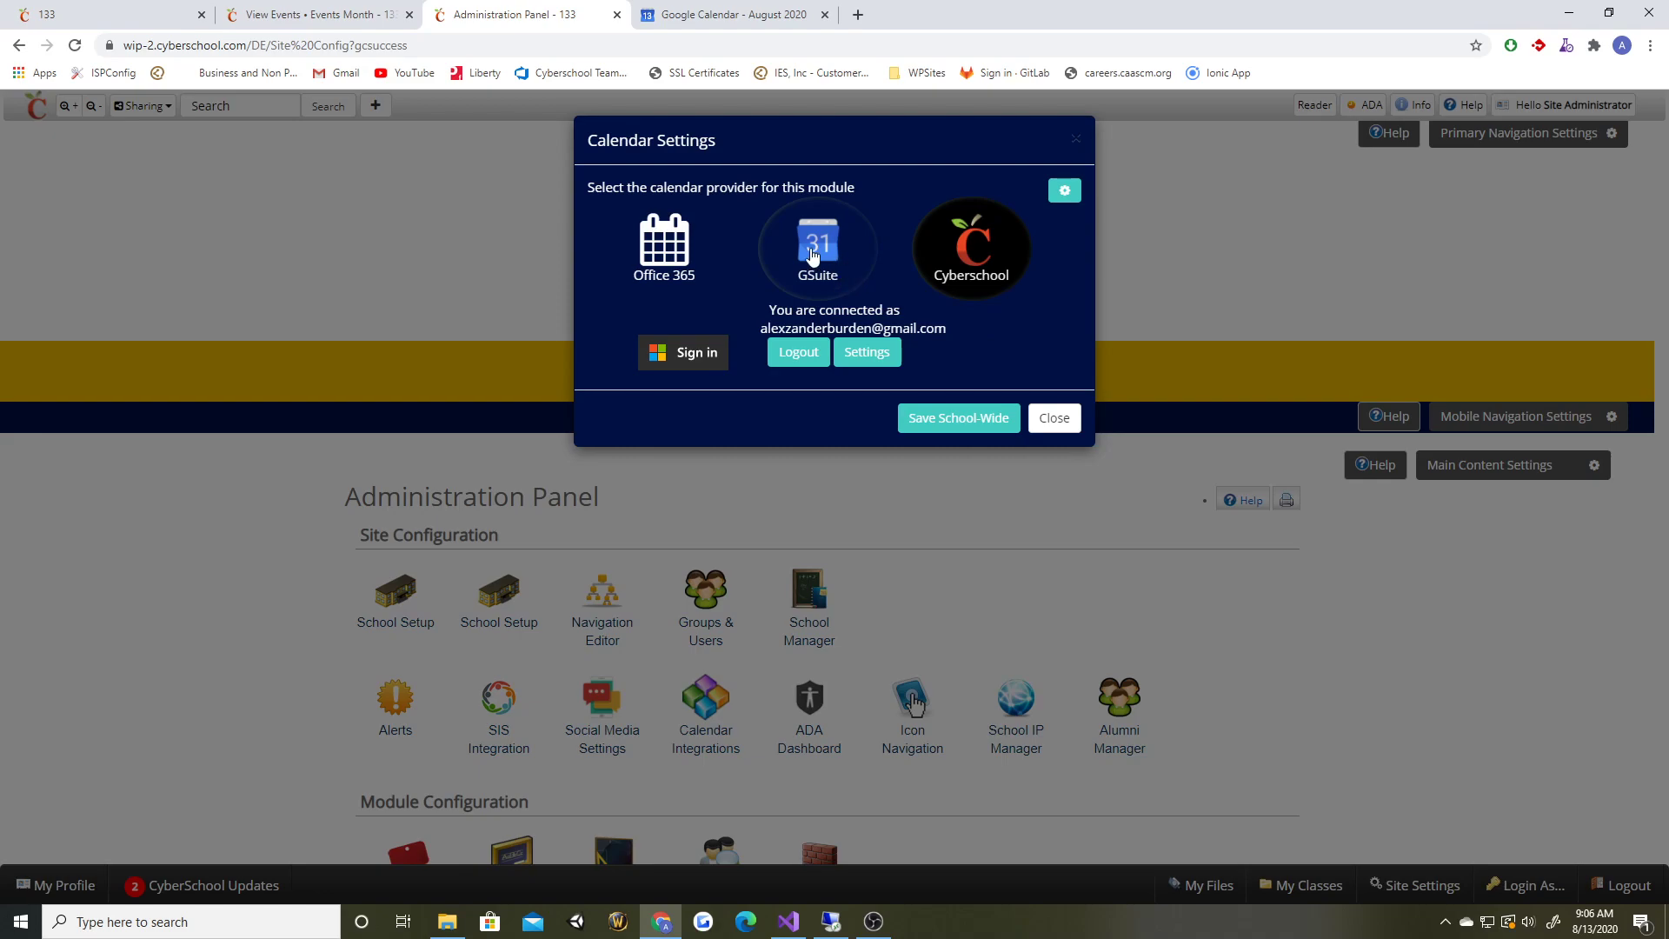
{"action": "left_click", "coordinate": [800, 356]}
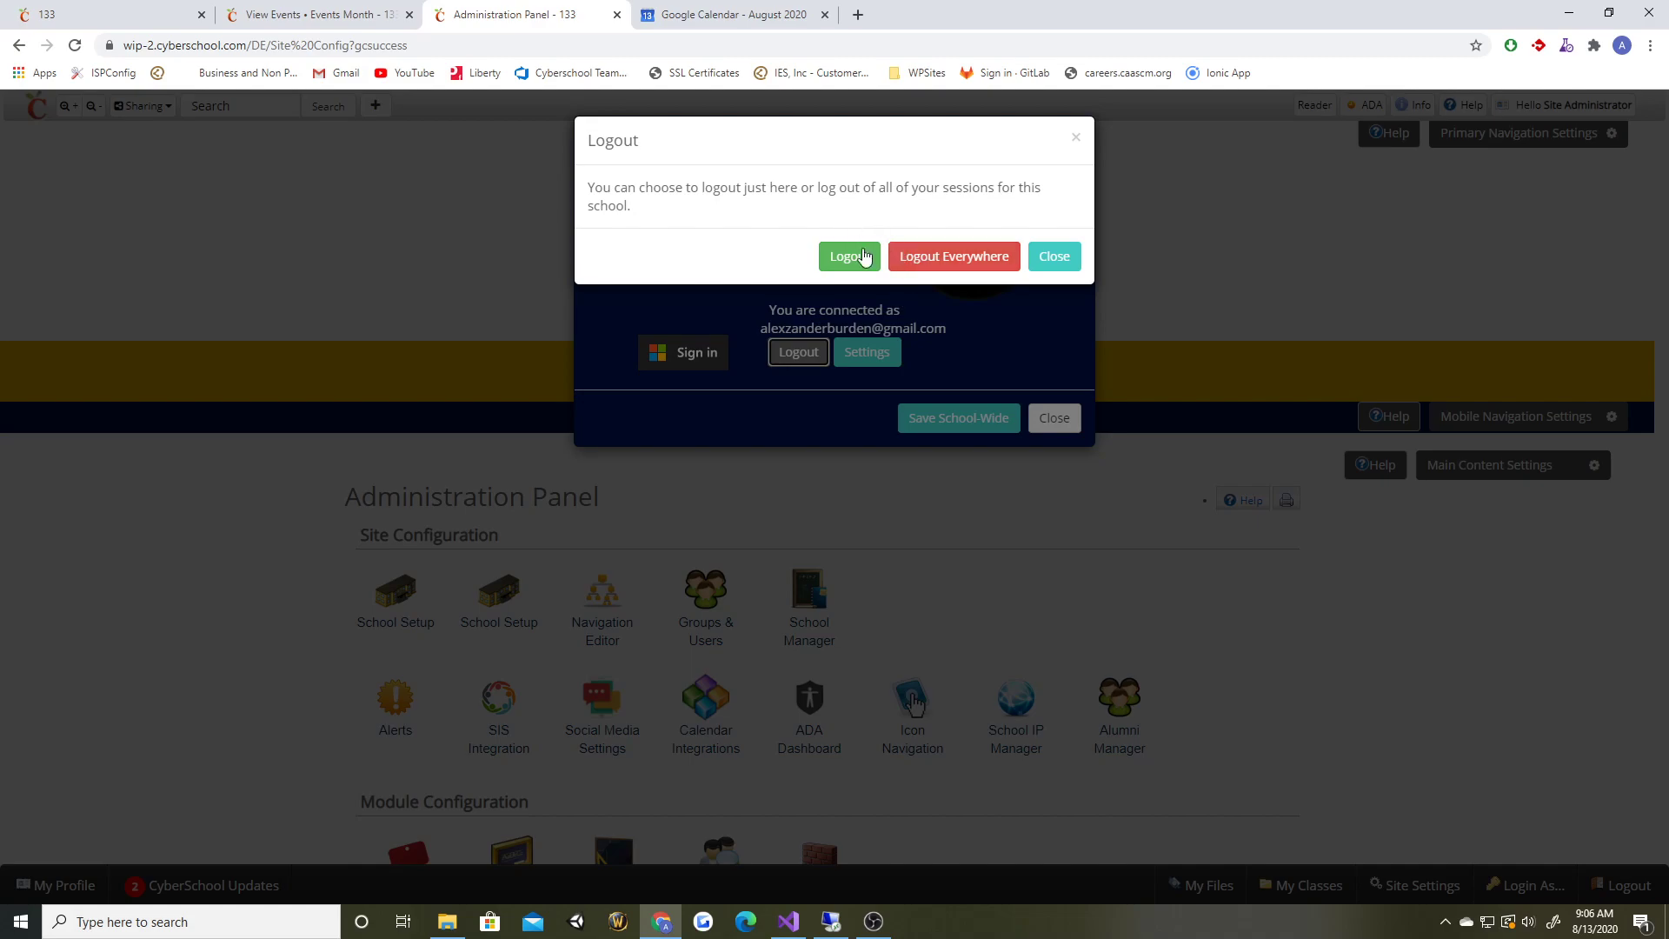
{"action": "left_click", "coordinate": [311, 18]}
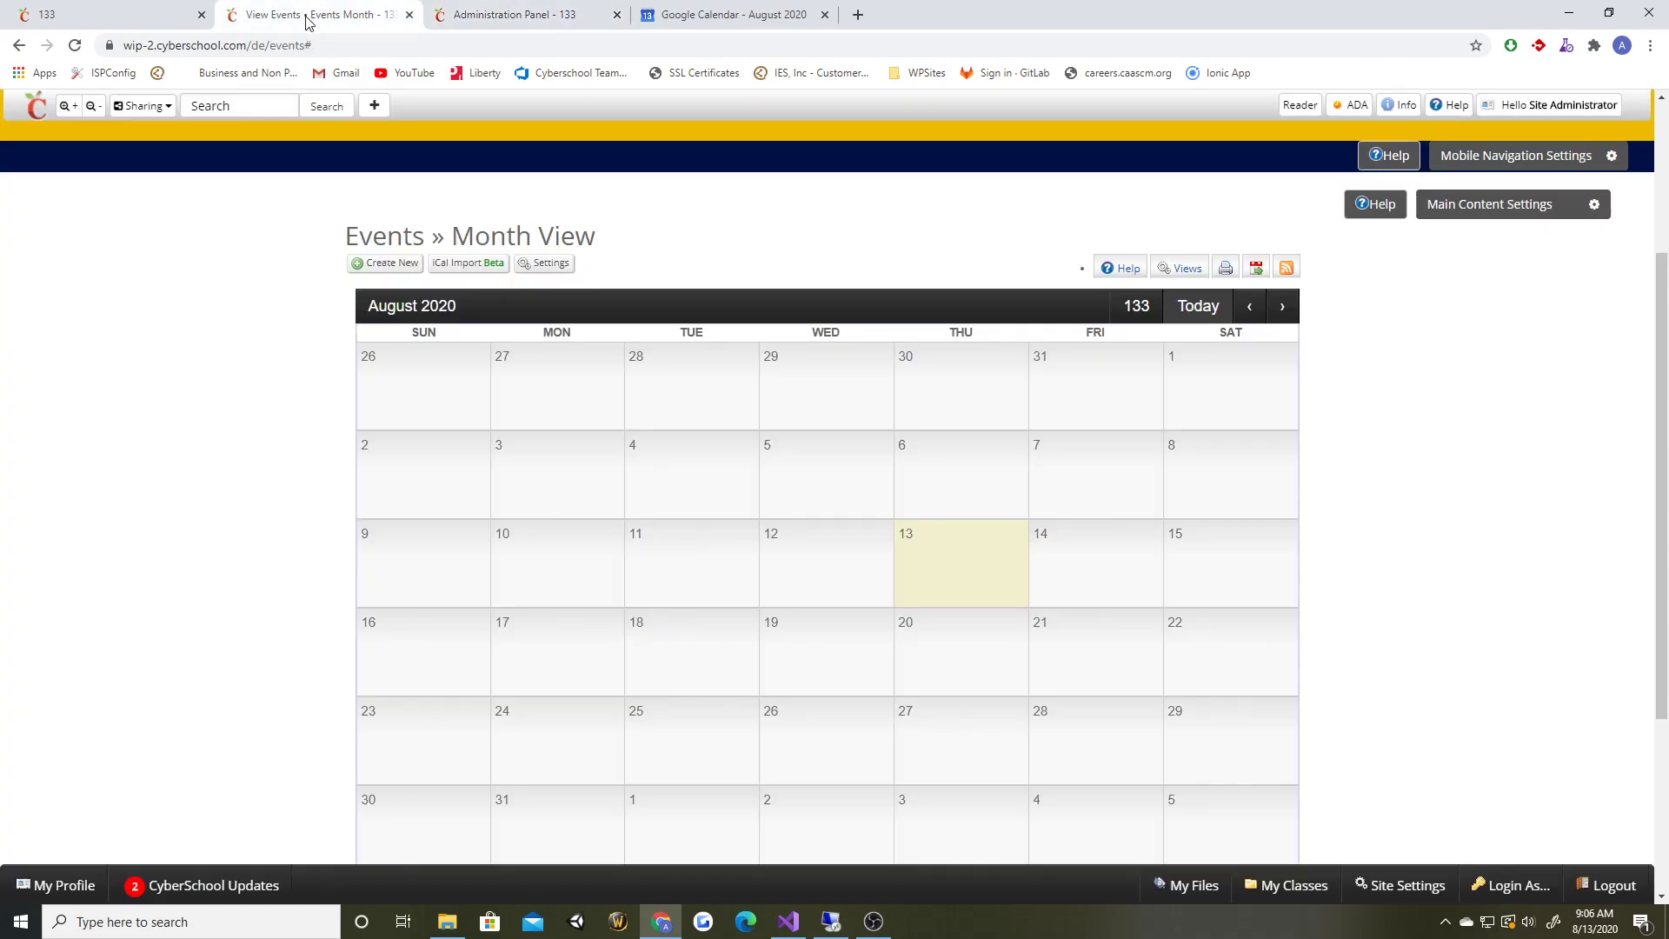
{"action": "left_click", "coordinate": [64, 17]}
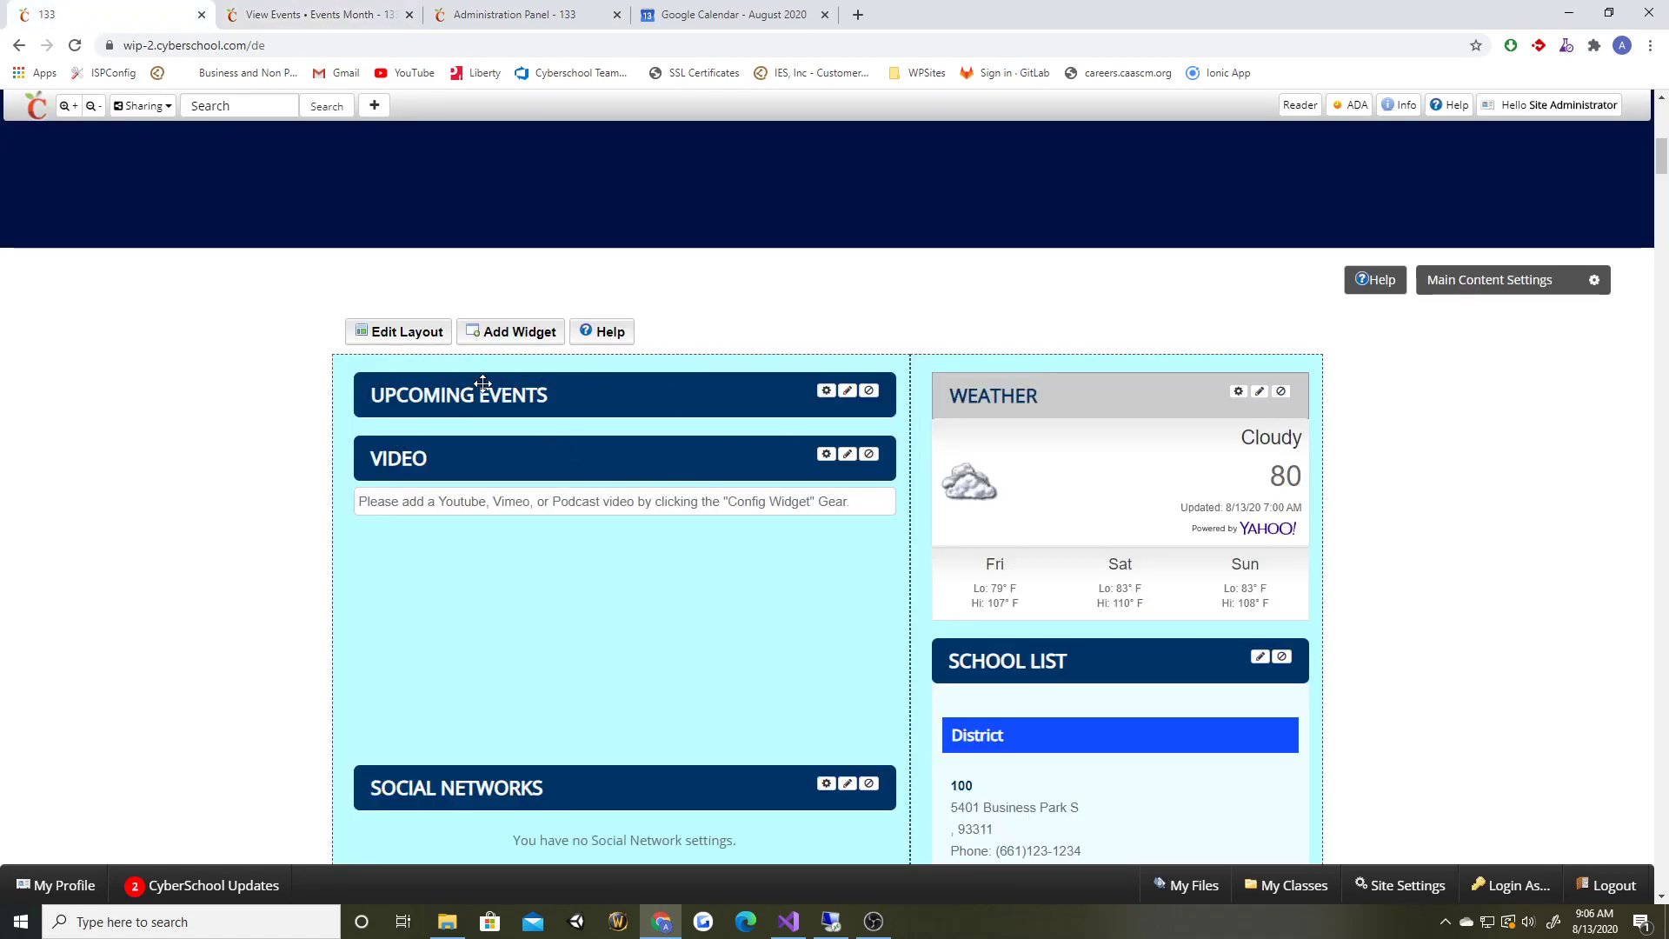
{"action": "left_click", "coordinate": [470, 21]}
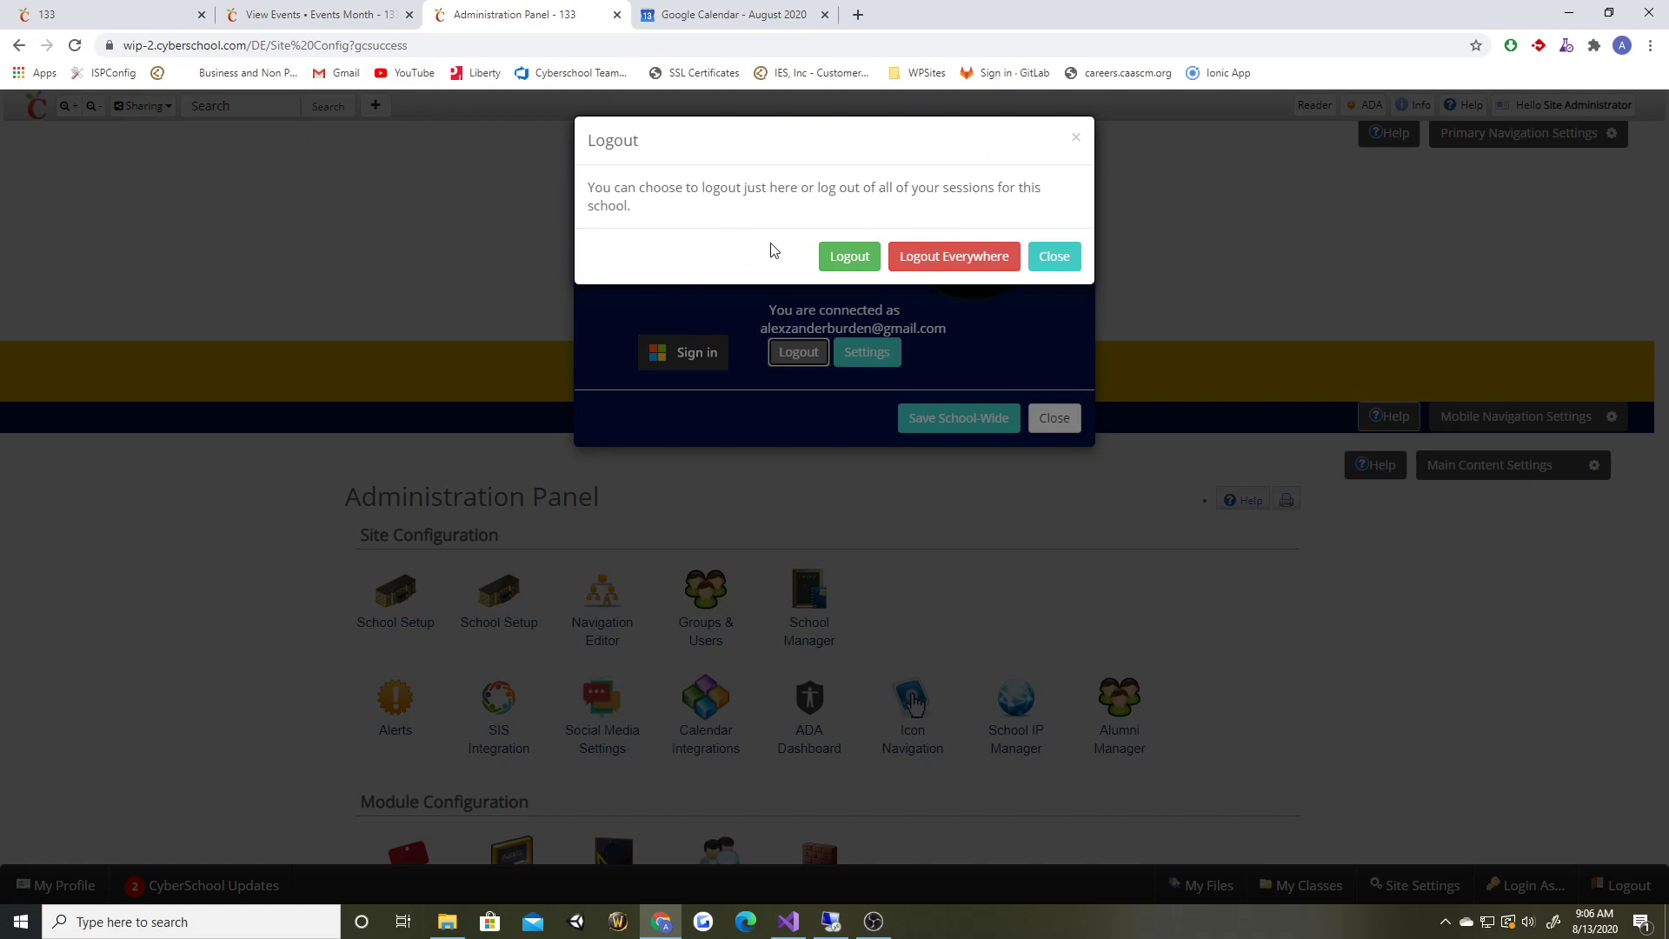
{"action": "left_click", "coordinate": [1077, 142]}
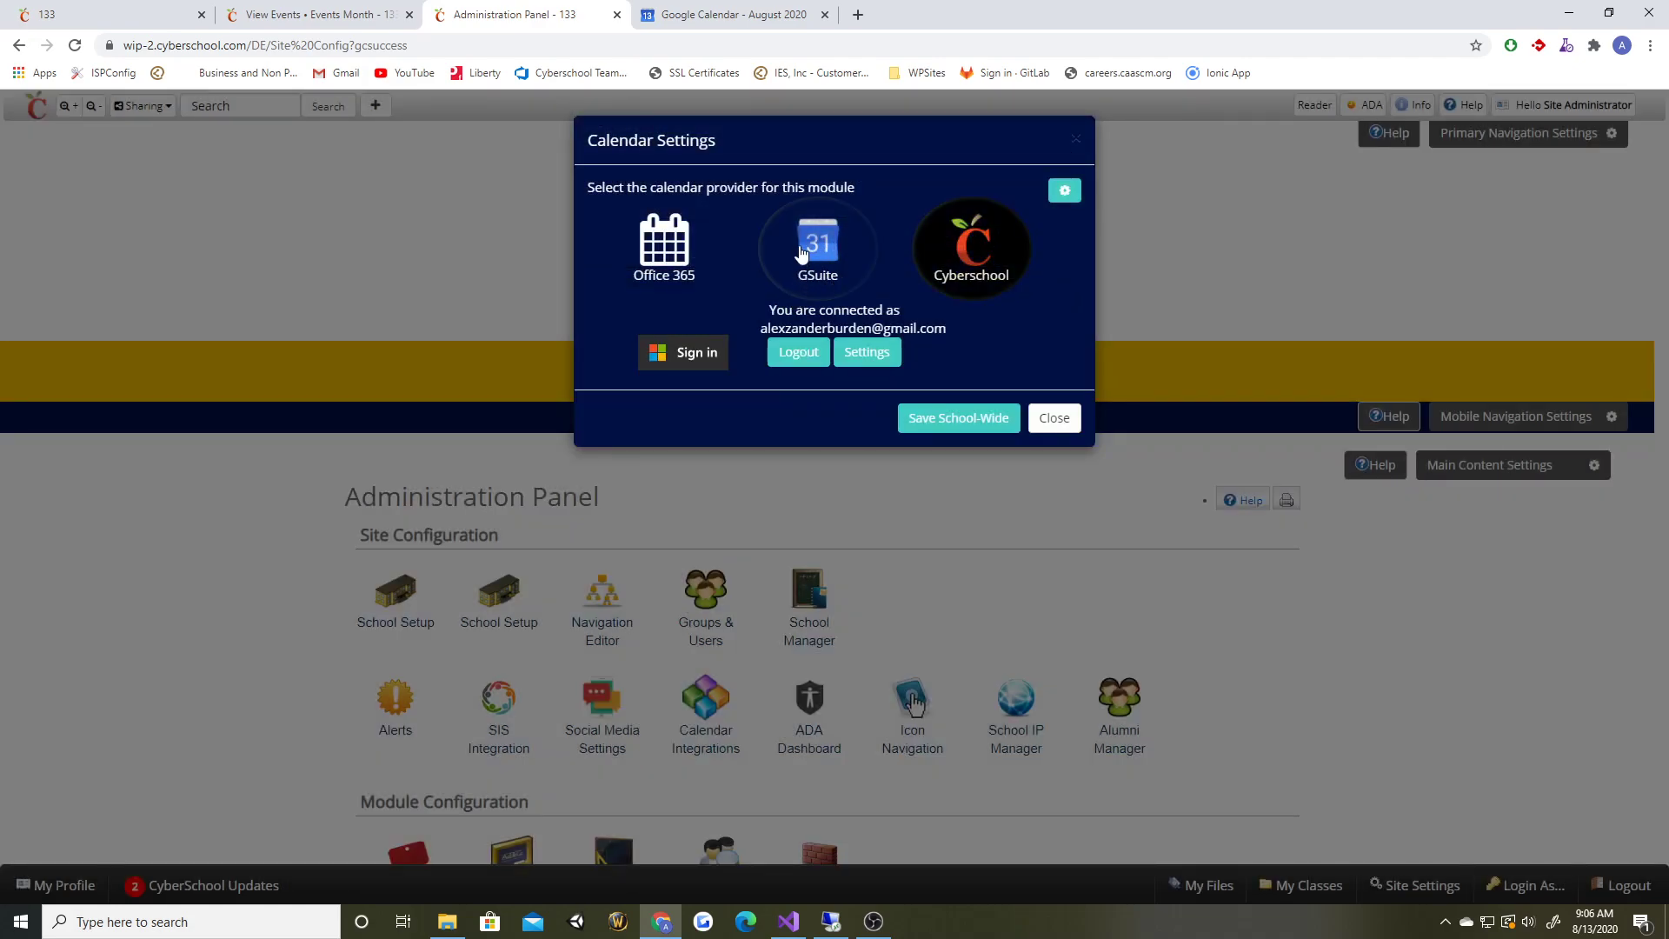
Step: Open the connected Google account's calendar settings and add its primary e-mail calendar for the school
{"action": "left_click", "coordinate": [873, 368]}
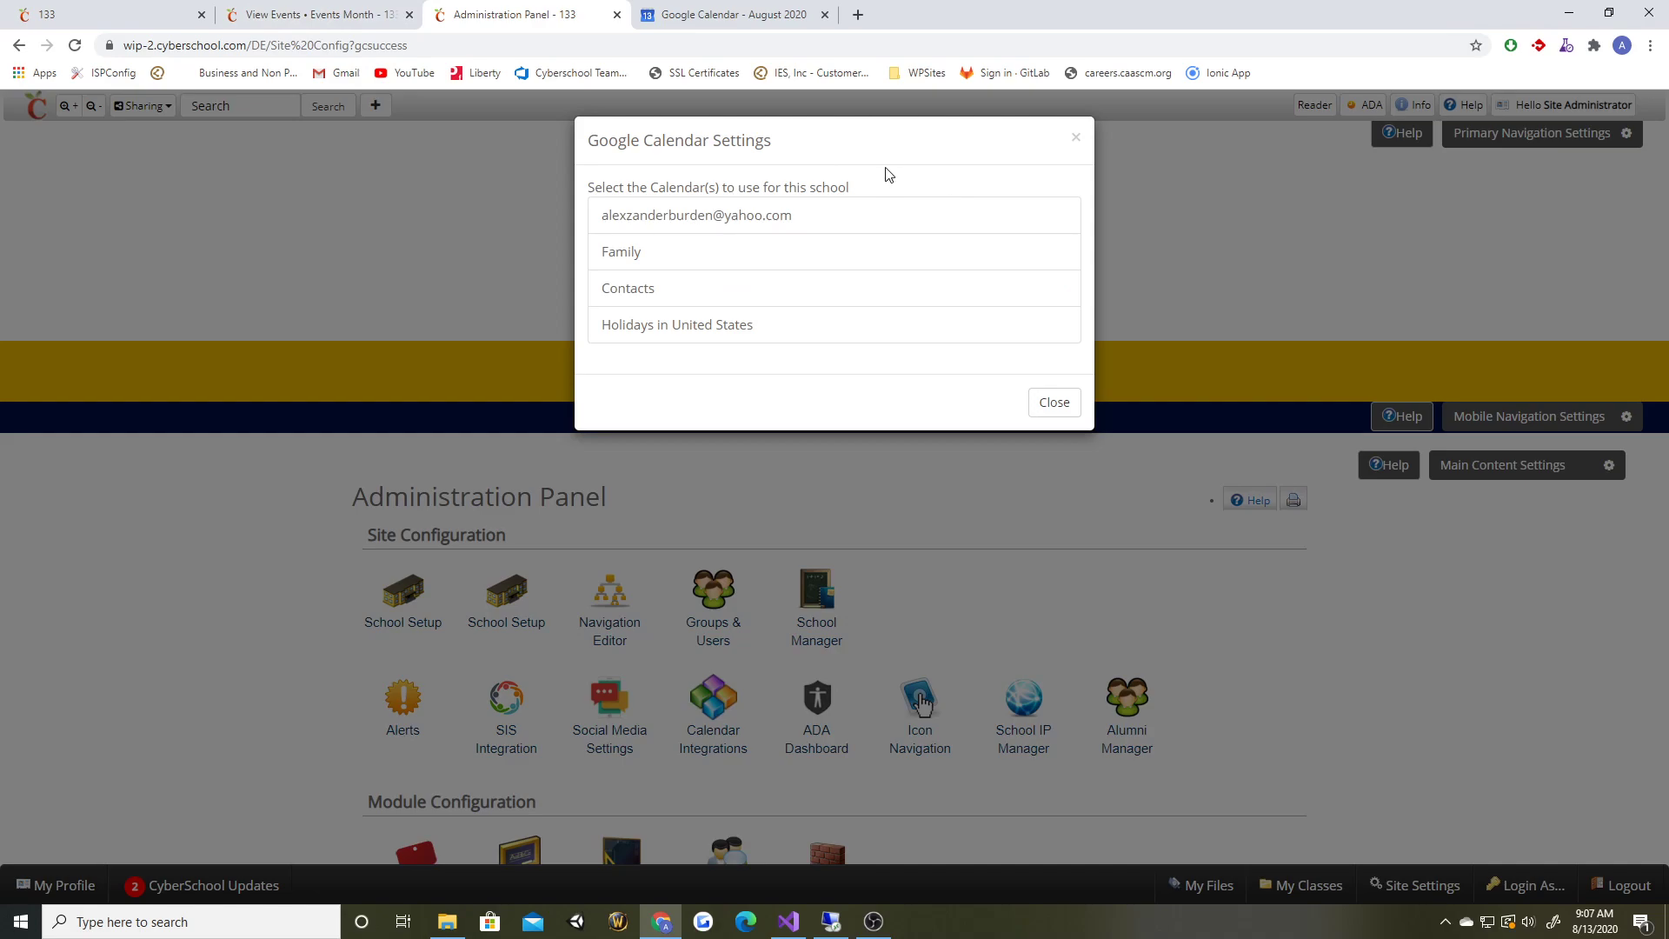
{"action": "left_click", "coordinate": [709, 18]}
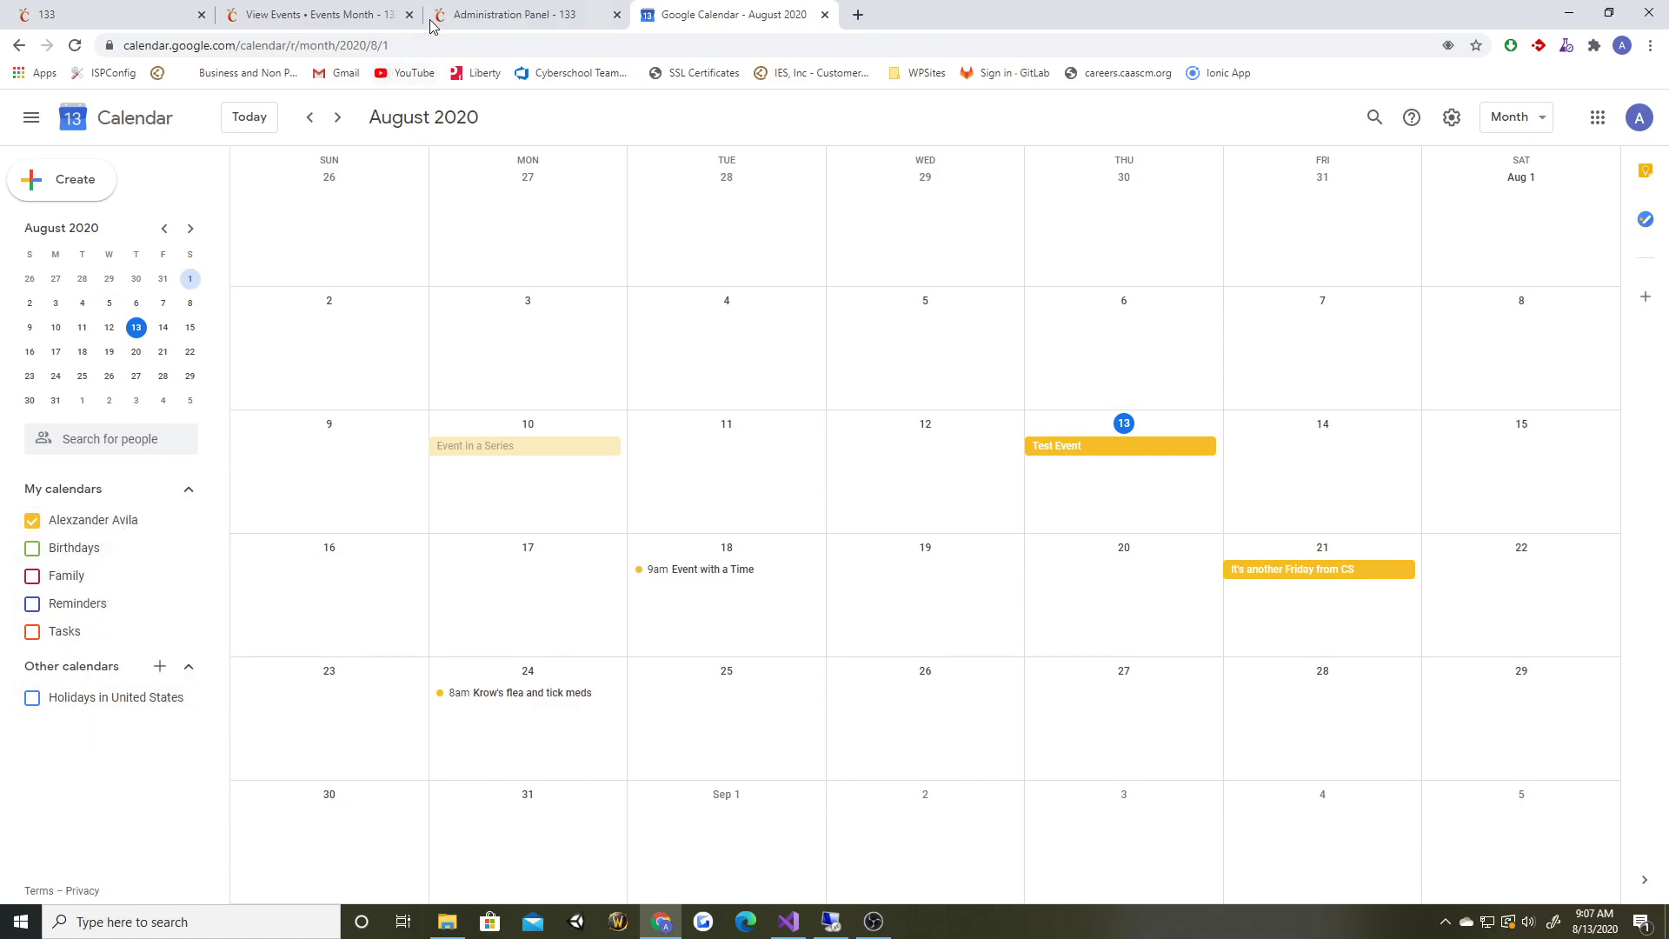
{"action": "left_click", "coordinate": [486, 31]}
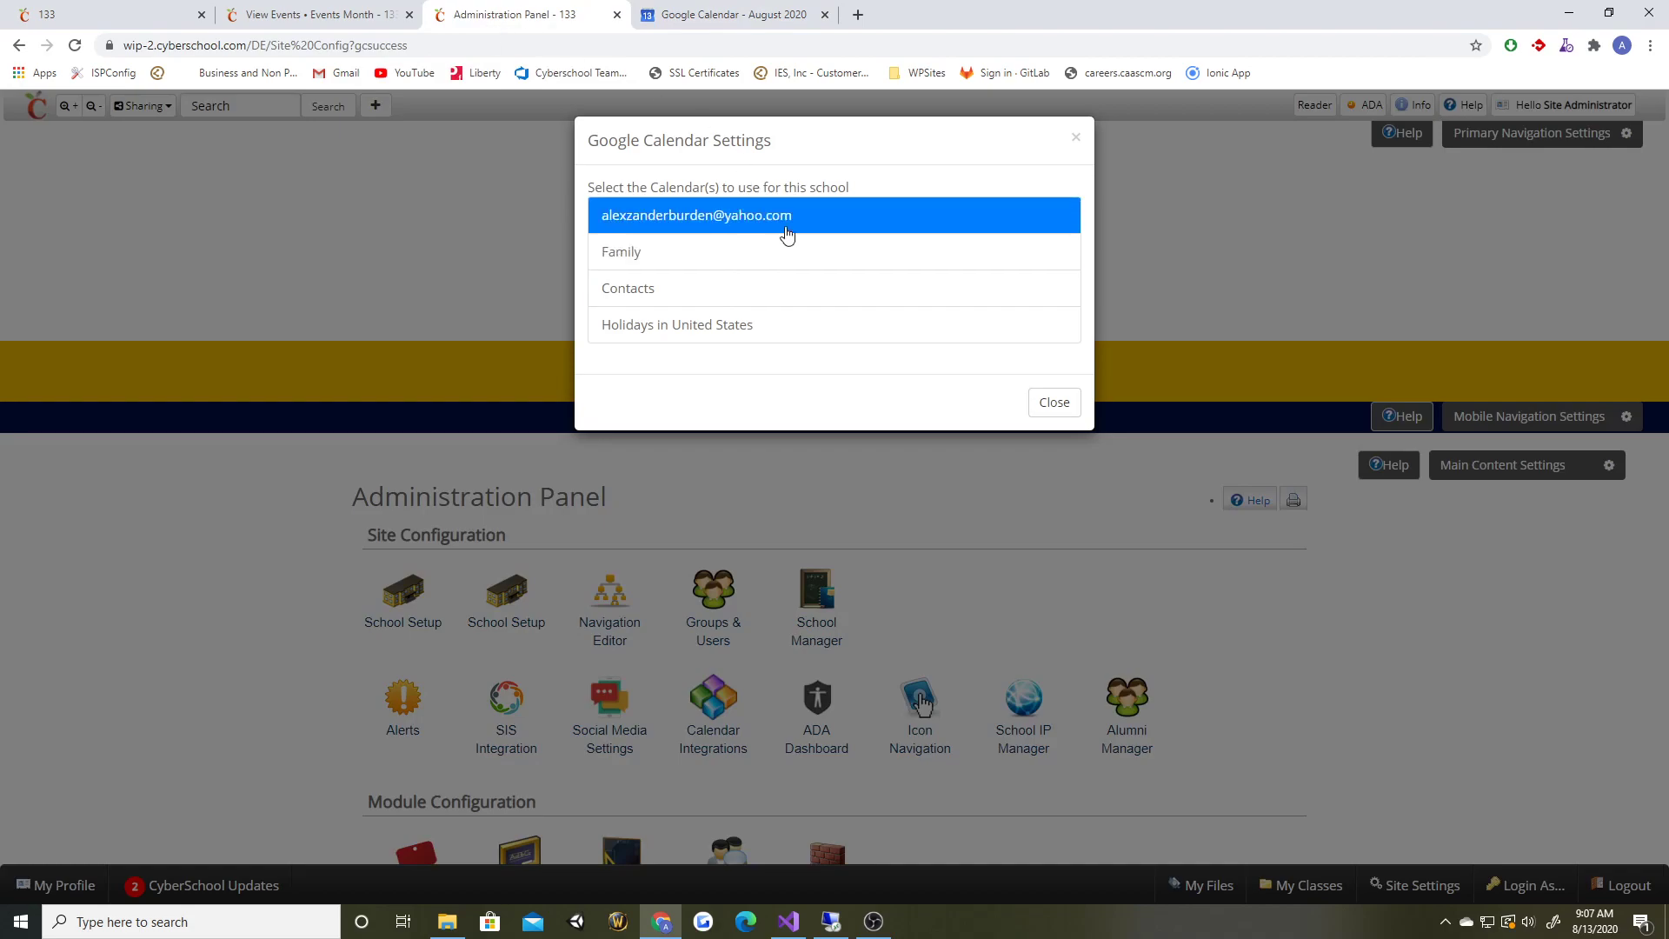
{"action": "left_click", "coordinate": [848, 231]}
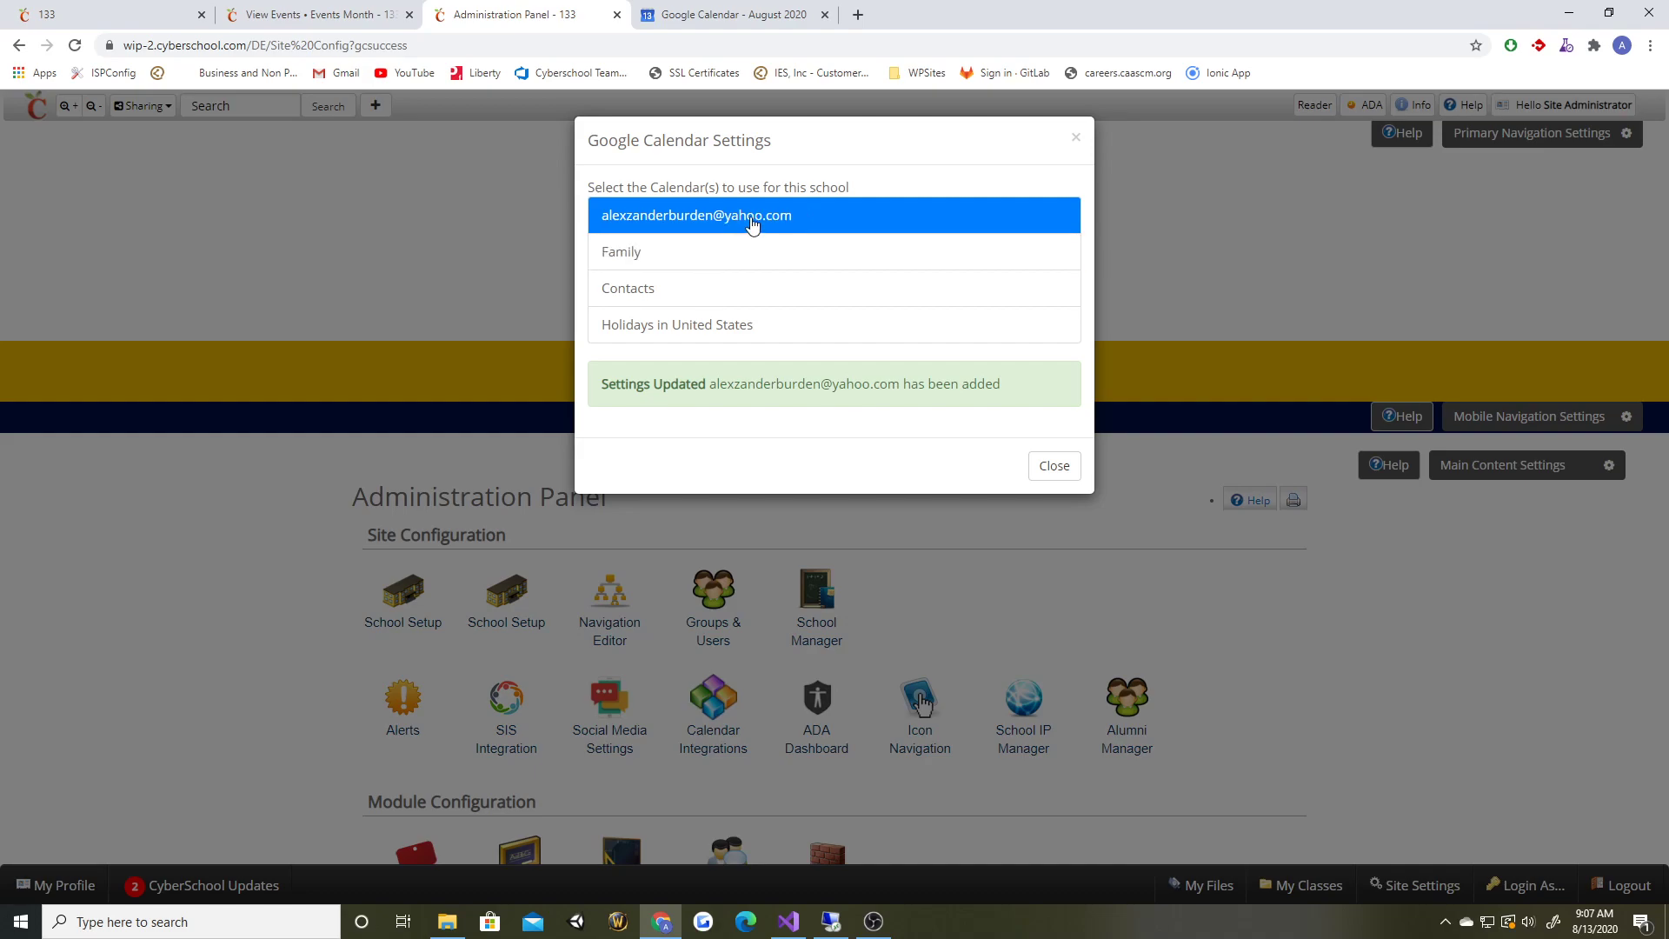
Step: Add the Contacts and Holidays in United States calendars to the school's selection and remove them again
{"action": "left_click", "coordinate": [705, 291]}
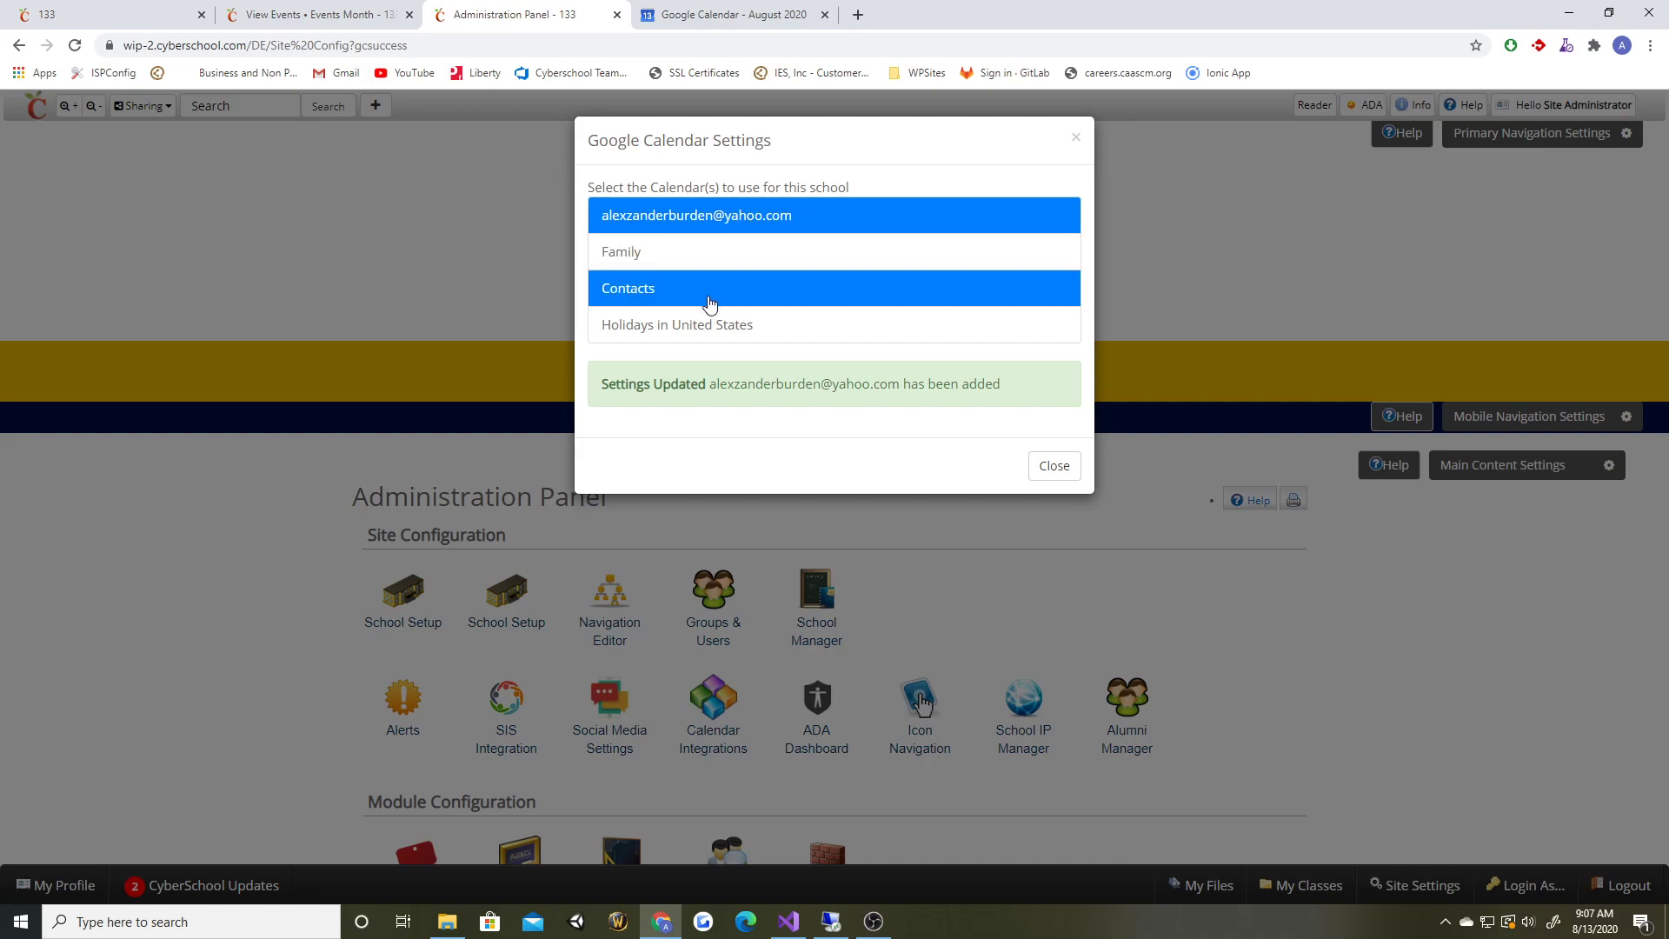
{"action": "left_click", "coordinate": [780, 343]}
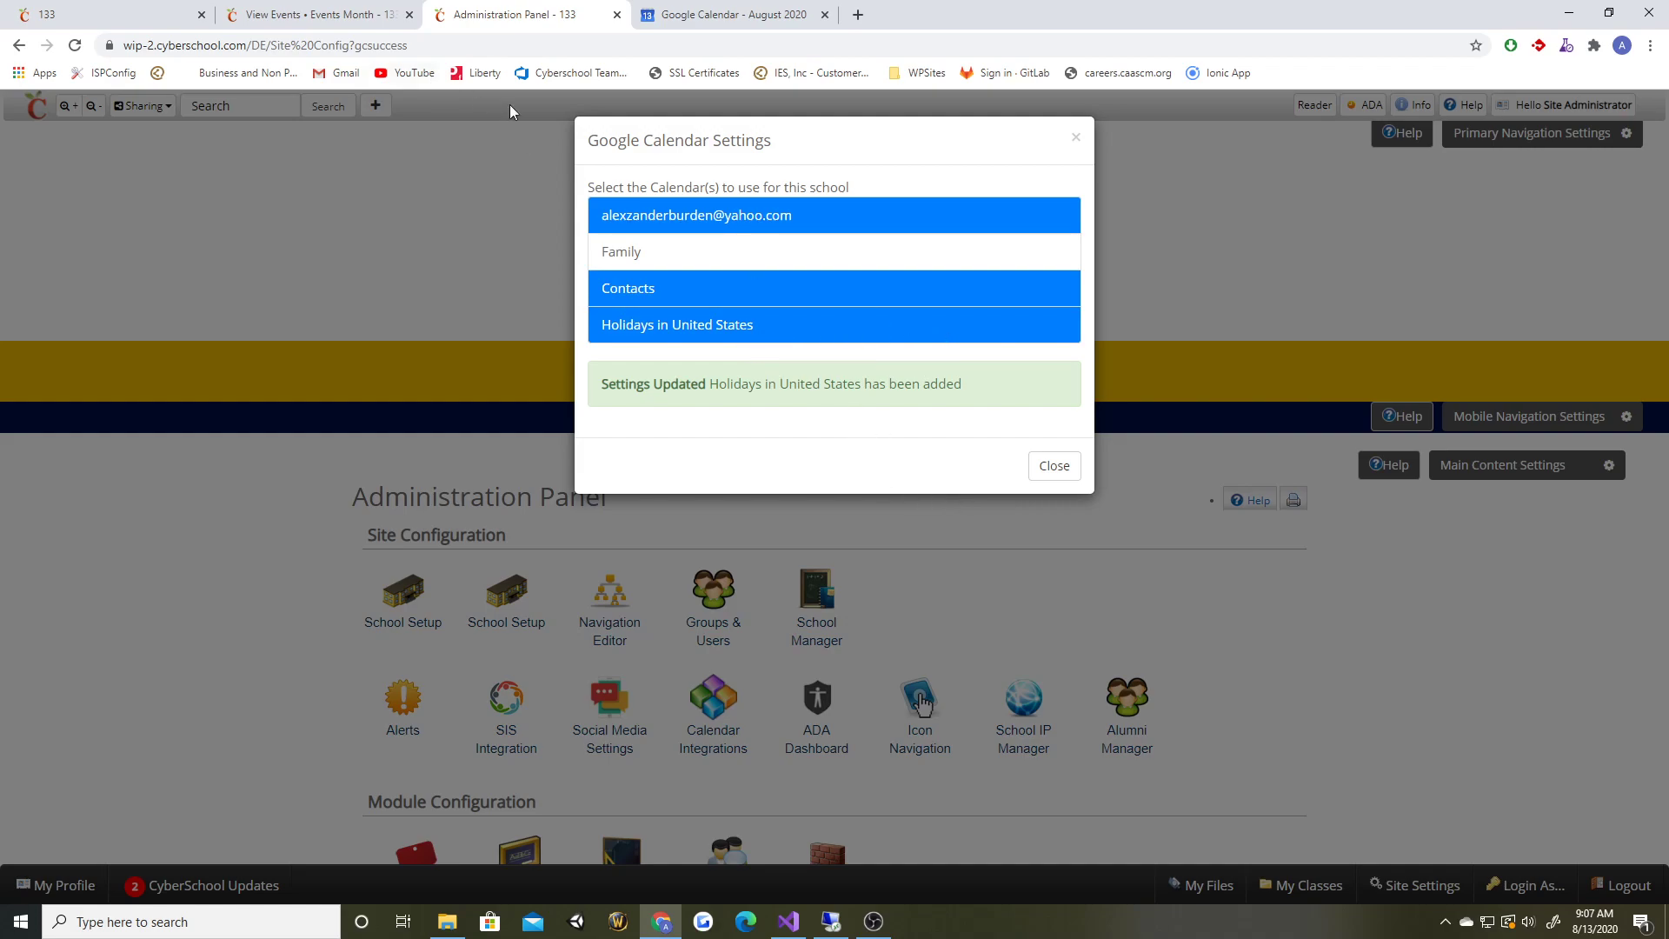
{"action": "left_click", "coordinate": [796, 337]}
{"action": "left_click", "coordinate": [928, 278]}
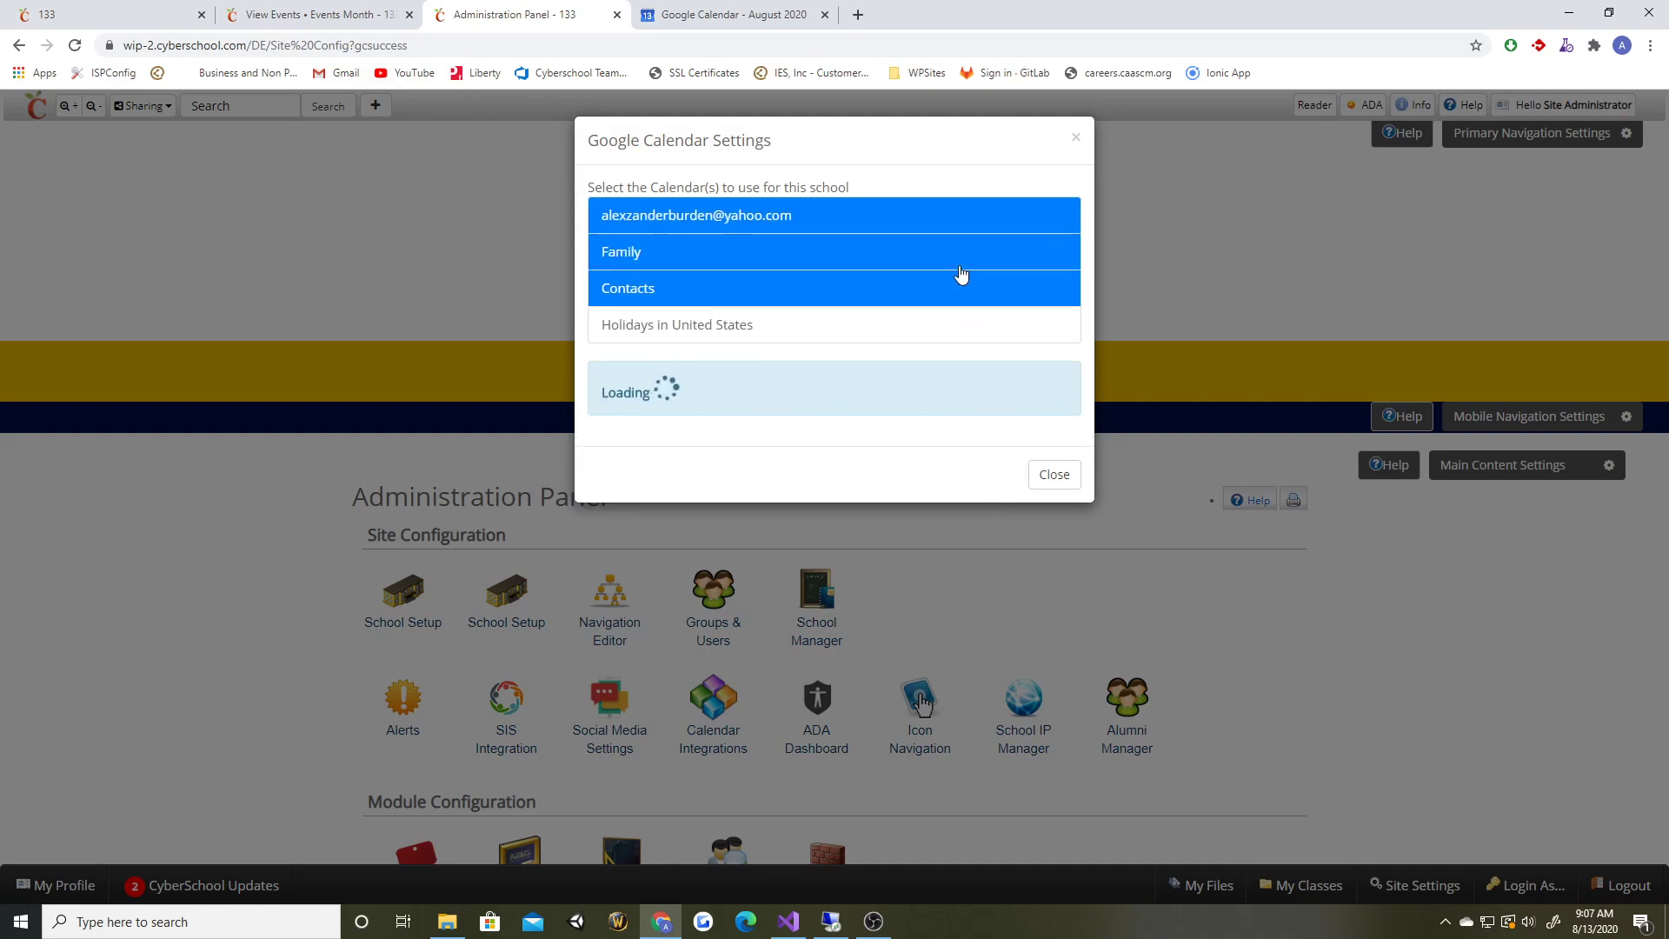
Step: Set GSuite as the school's calendar provider, refresh the page and reopen the calendar integration settings
{"action": "left_click", "coordinate": [1055, 467]}
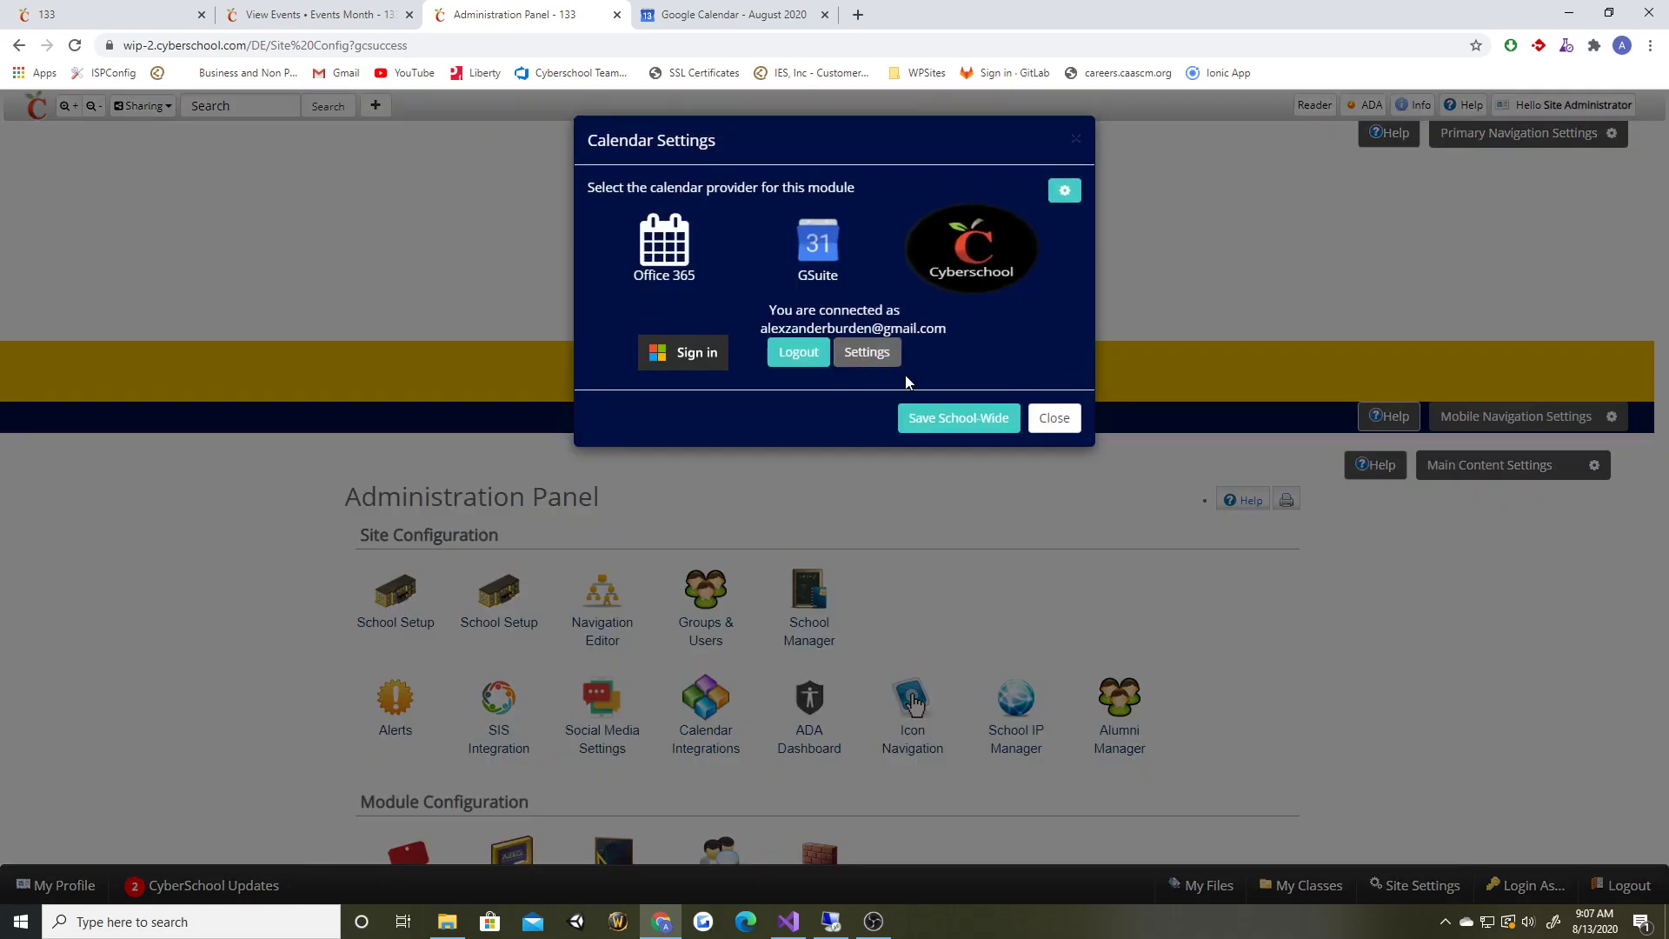
{"action": "left_click", "coordinate": [809, 246]}
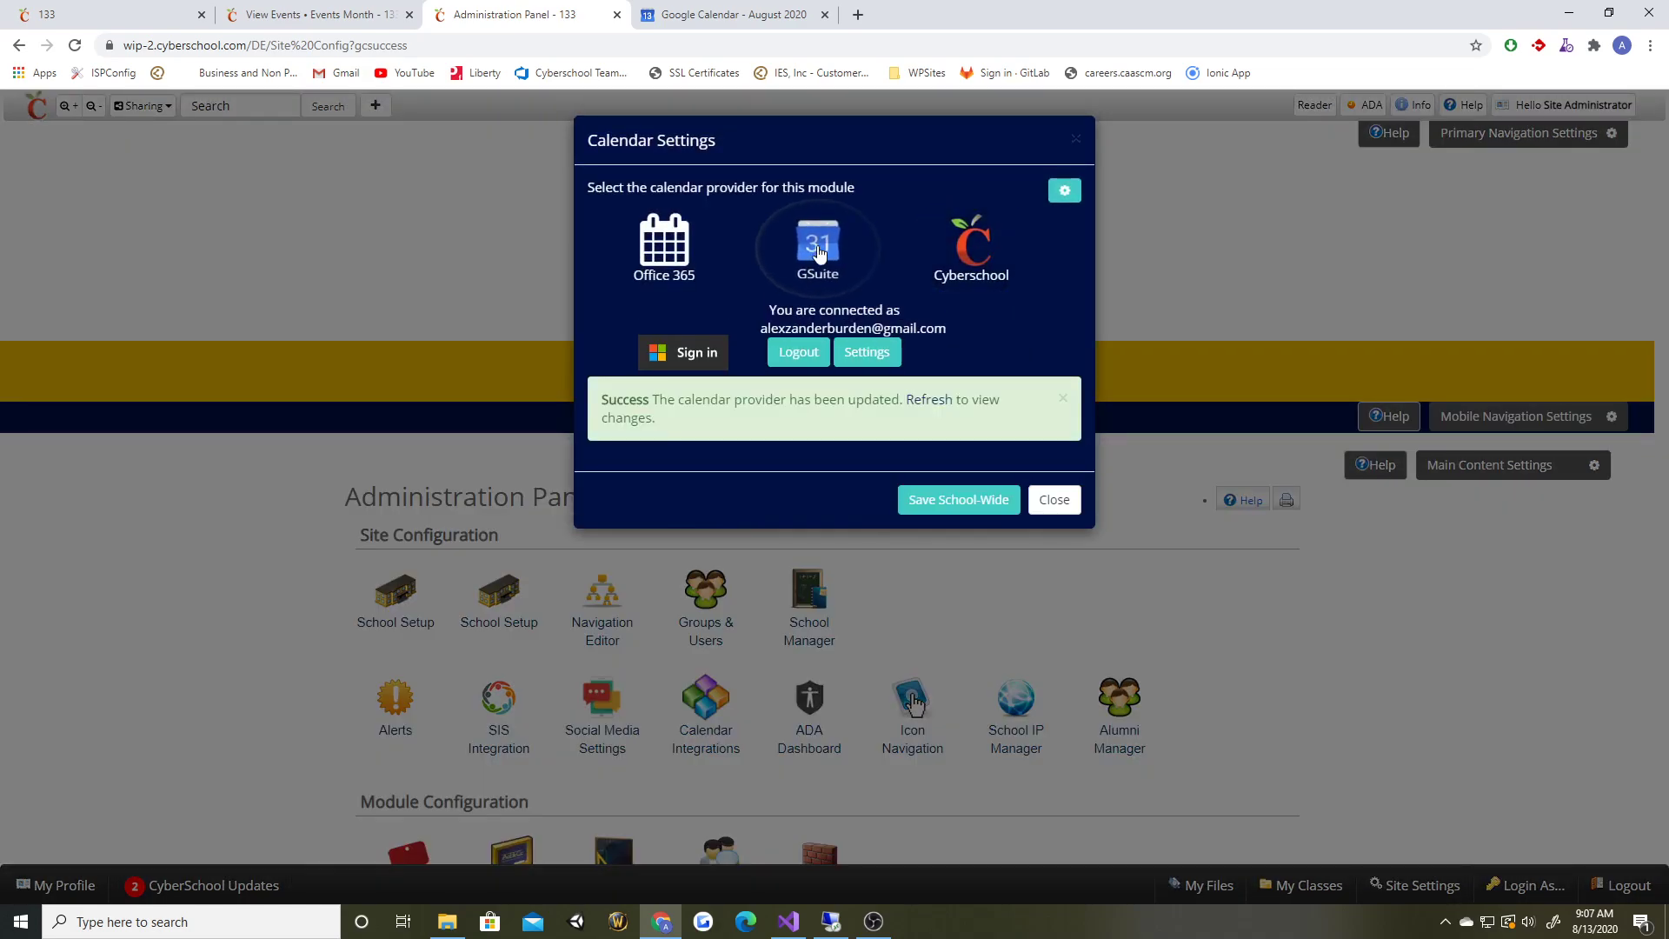
{"action": "left_click", "coordinate": [939, 405]}
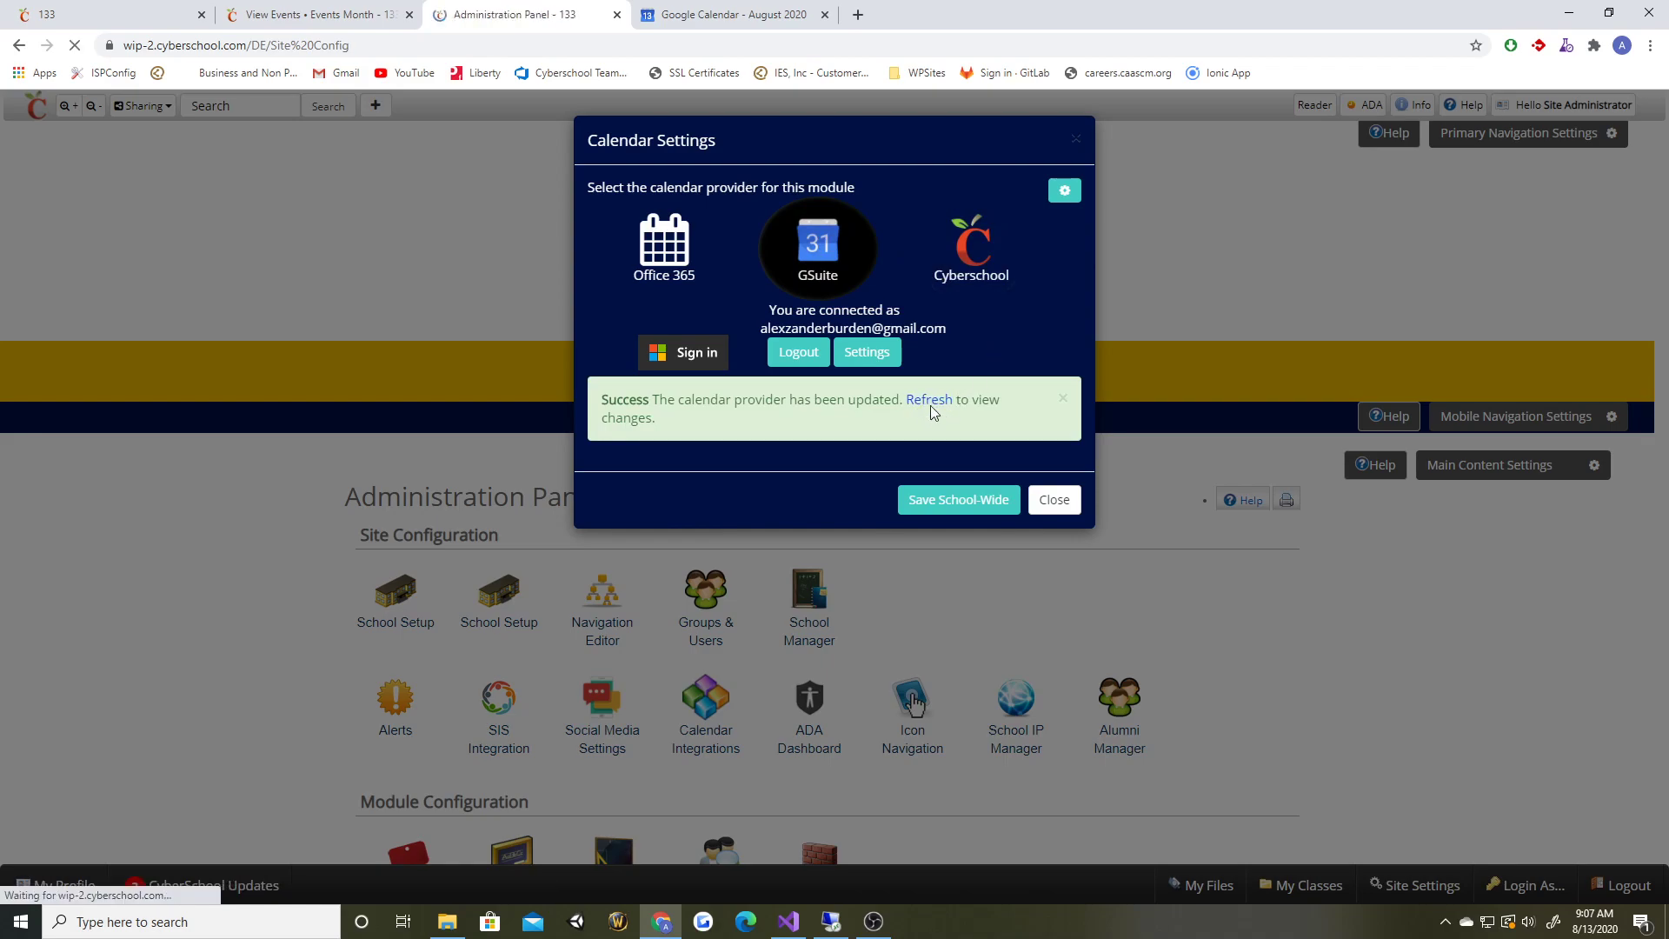
{"action": "scroll", "coordinate": [958, 521], "scroll_direction": "down", "scroll_amount": 2}
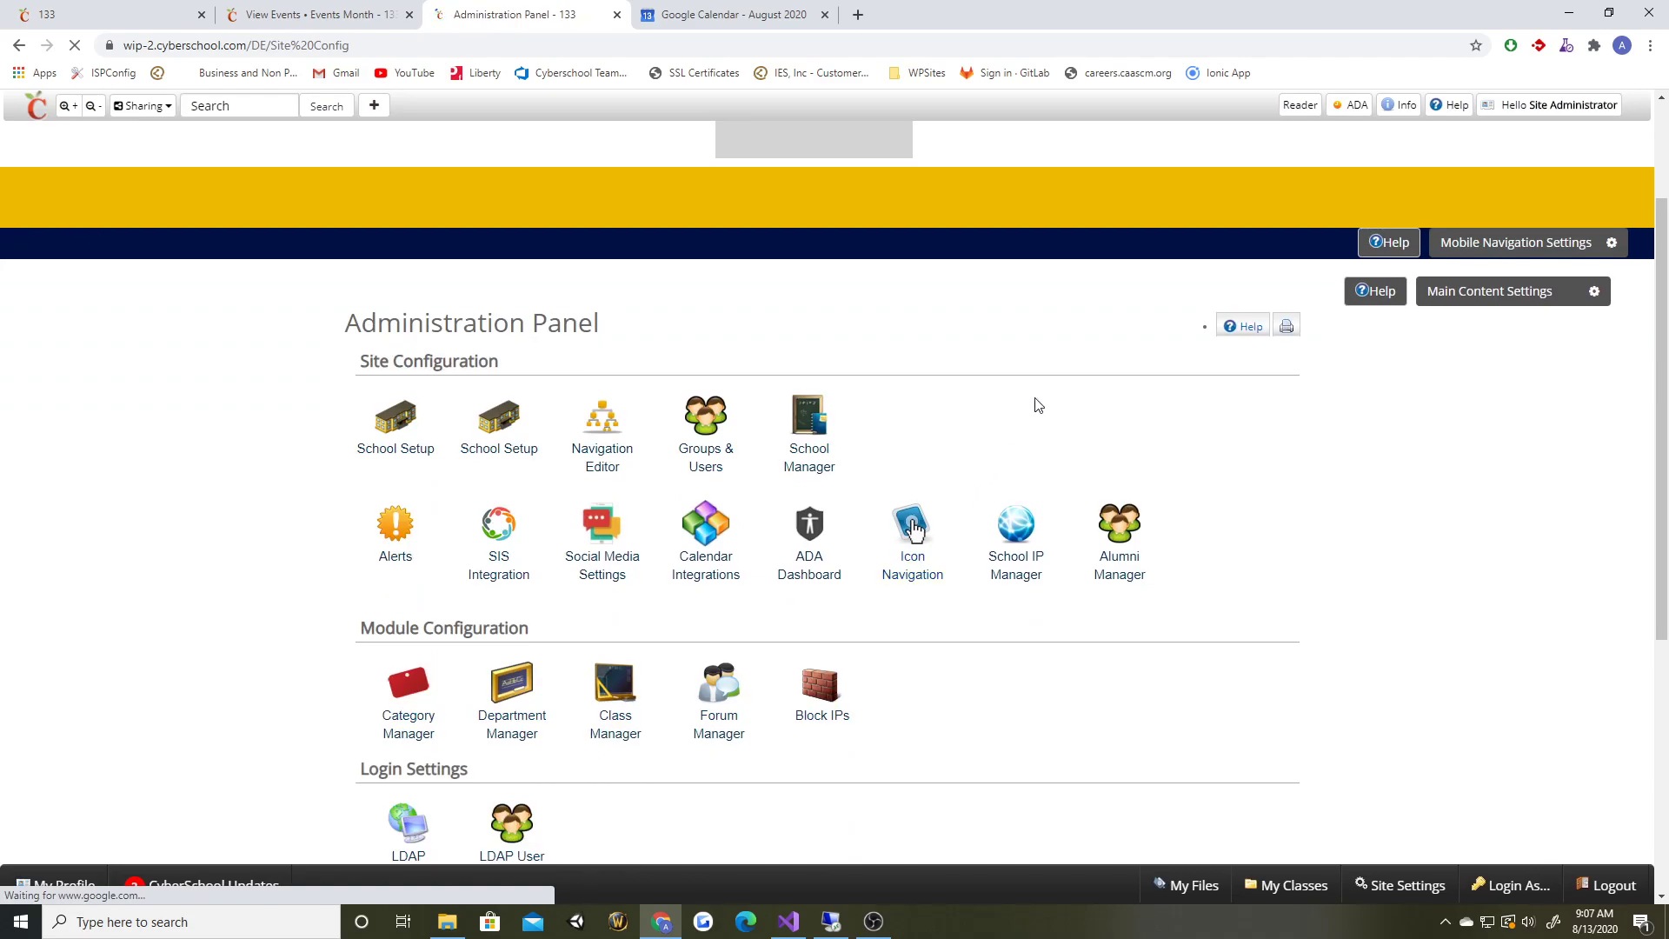
{"action": "left_click", "coordinate": [703, 550]}
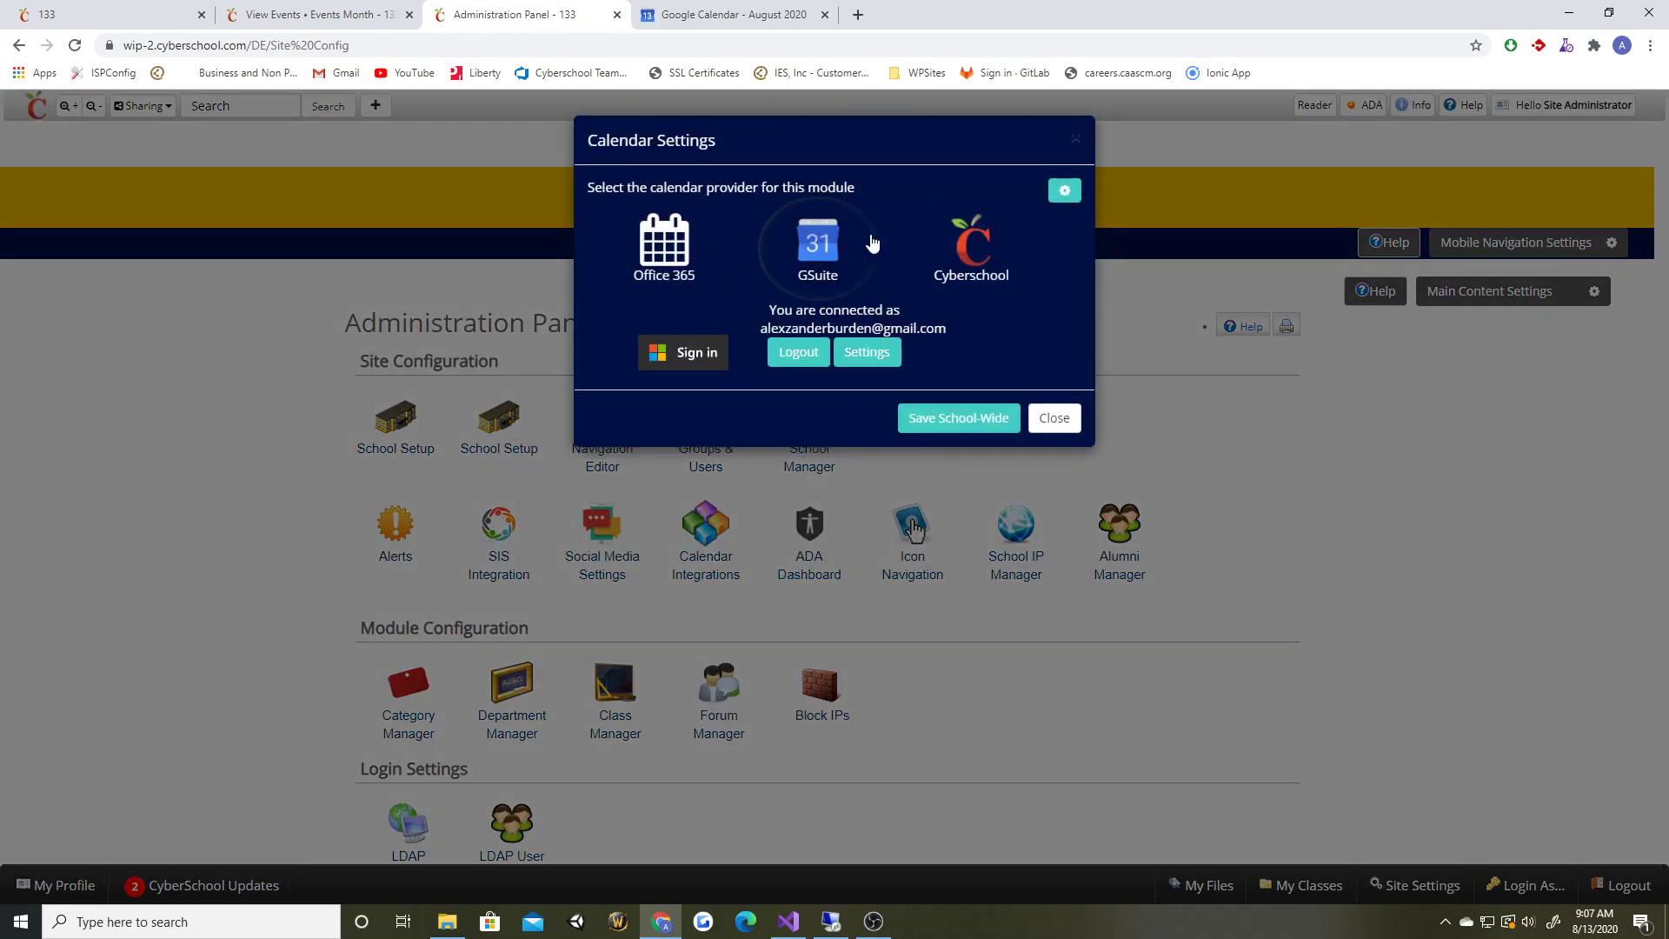
Step: Reload the events month view and the home page, and compare their August 2020 events with Google Calendar
{"action": "left_click", "coordinate": [317, 22]}
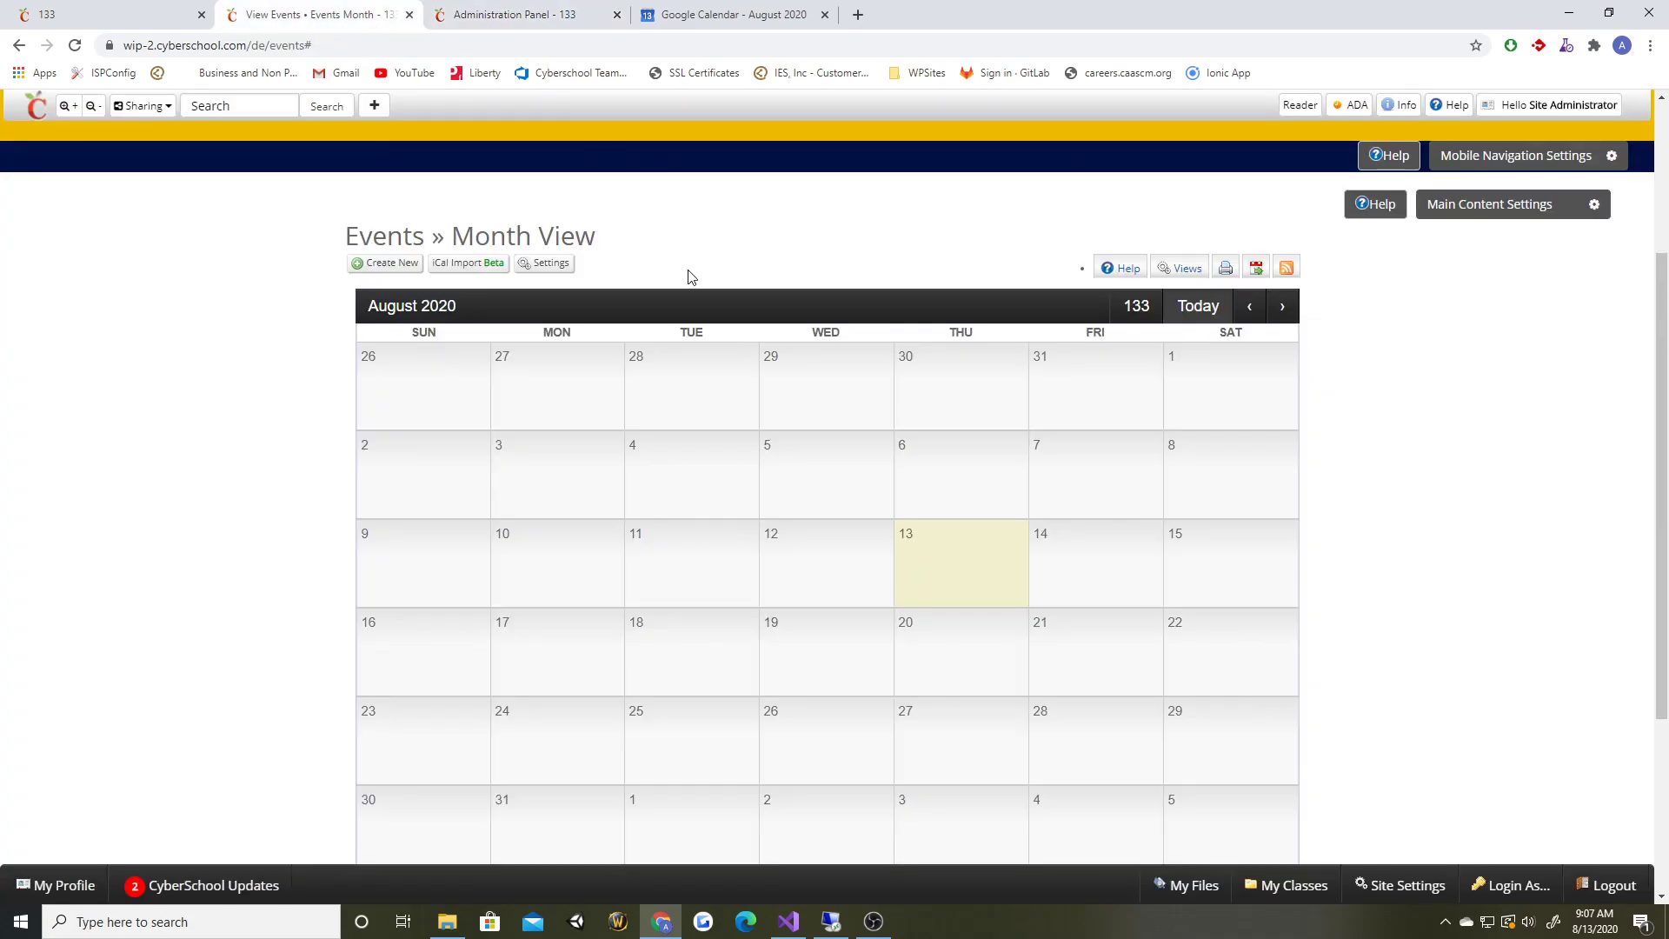
{"action": "scroll", "coordinate": [309, 272], "scroll_direction": "down", "scroll_amount": 1}
{"action": "key", "text": "F5"}
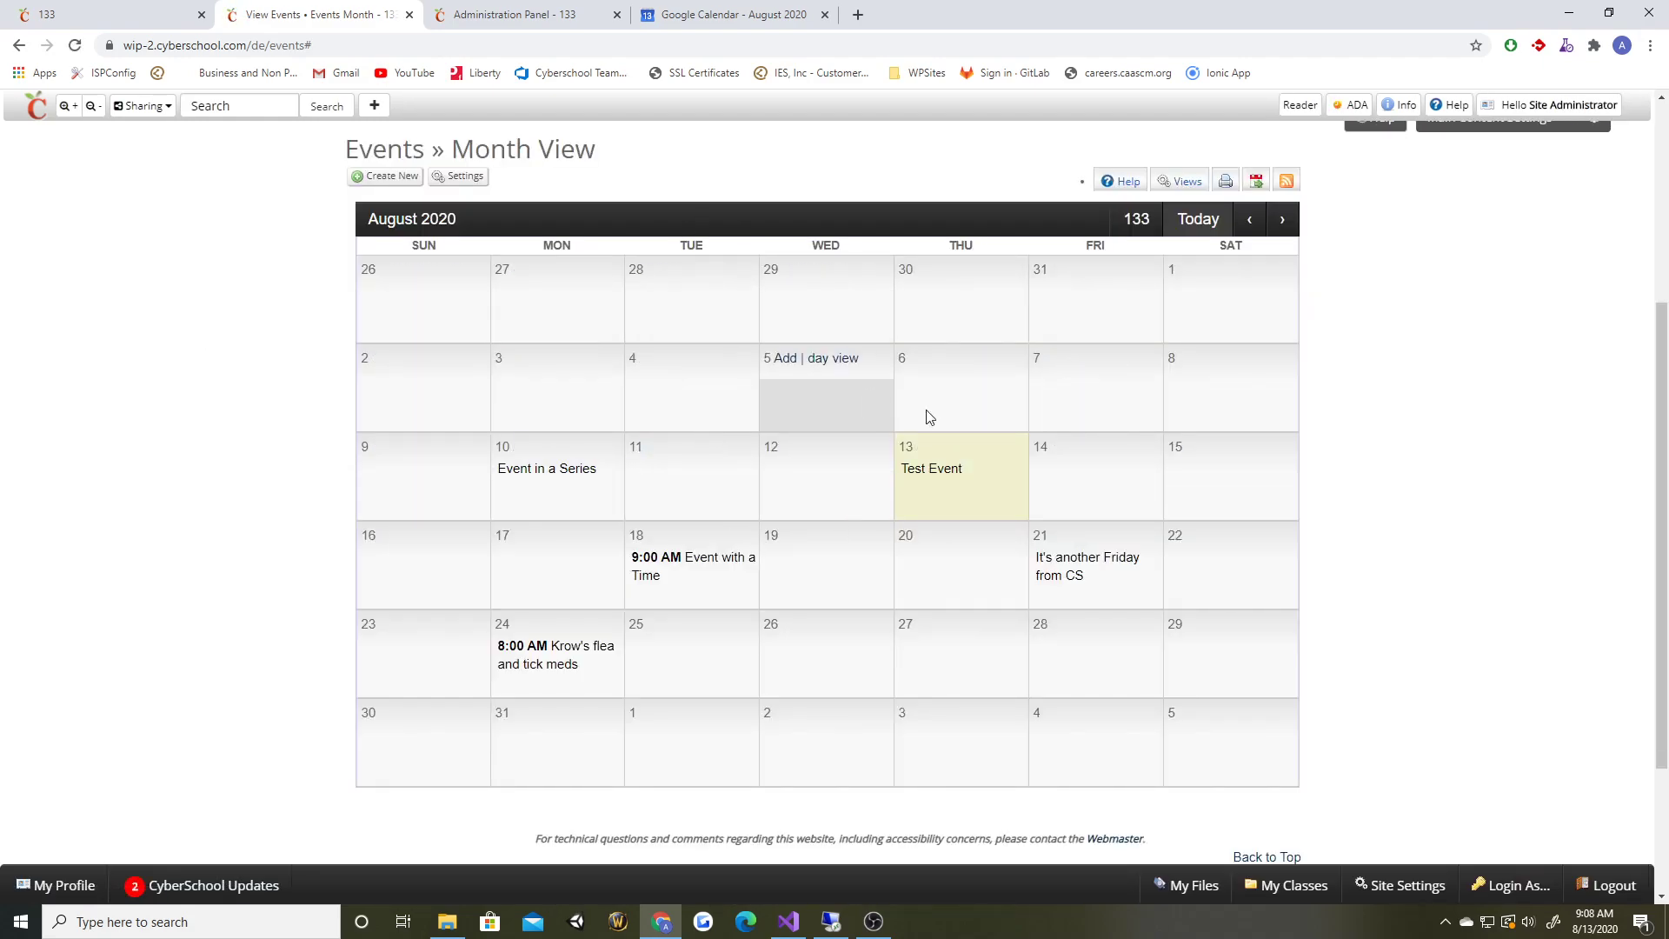
{"action": "left_click", "coordinate": [119, 18]}
{"action": "key", "text": "F5"}
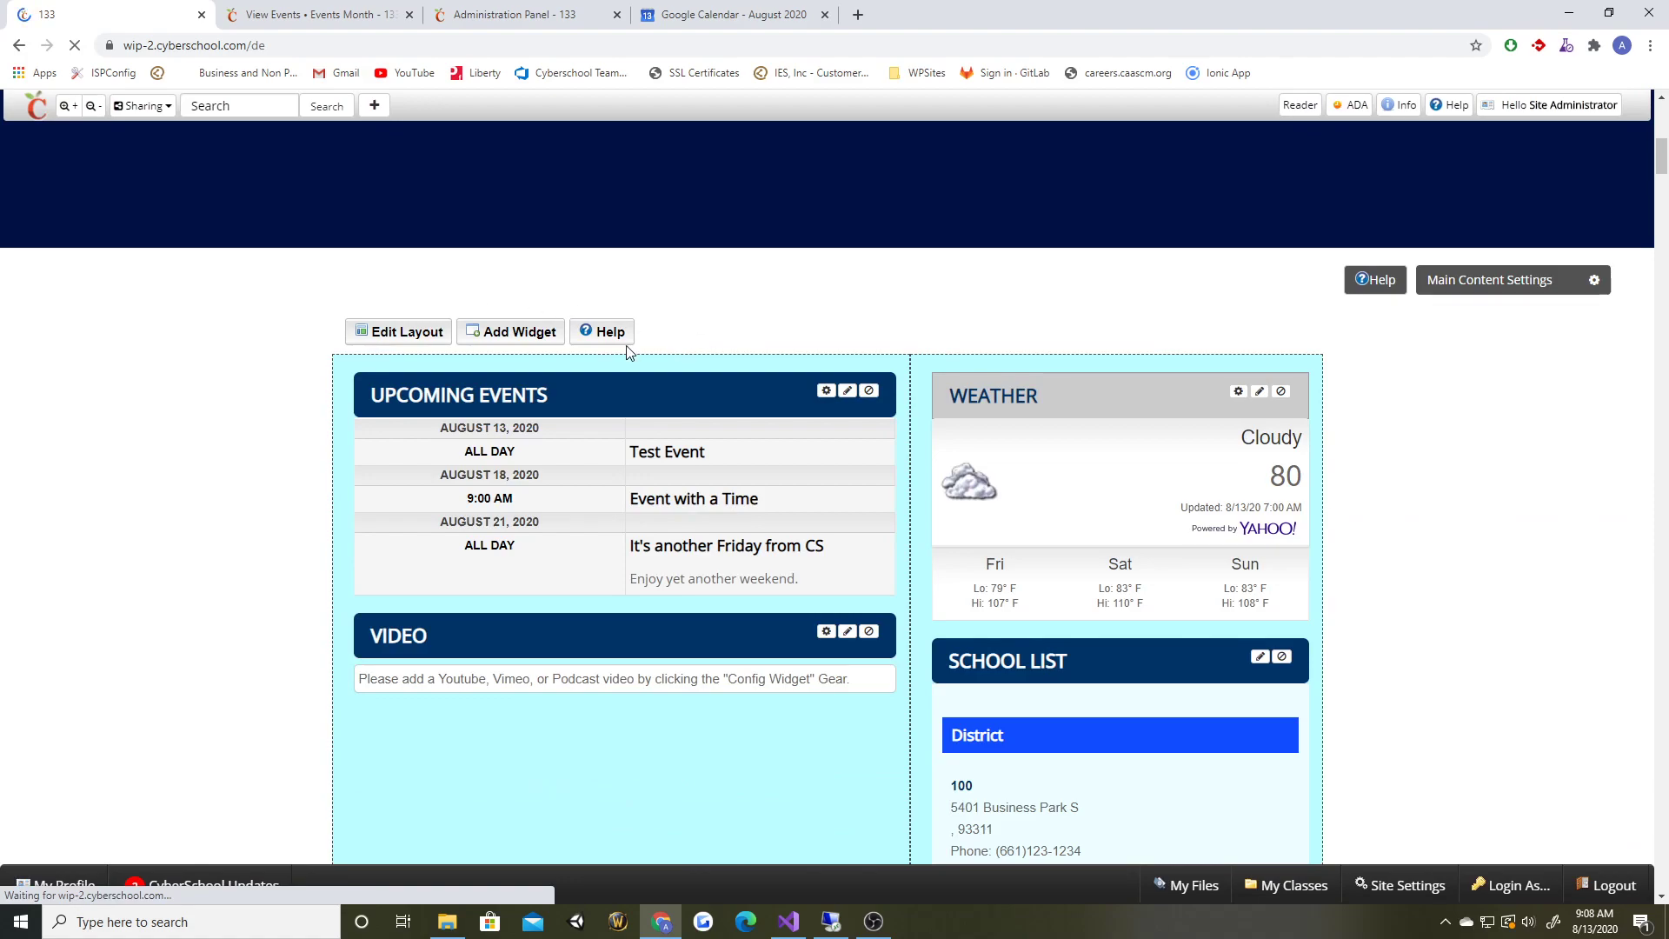
{"action": "left_click", "coordinate": [348, 18]}
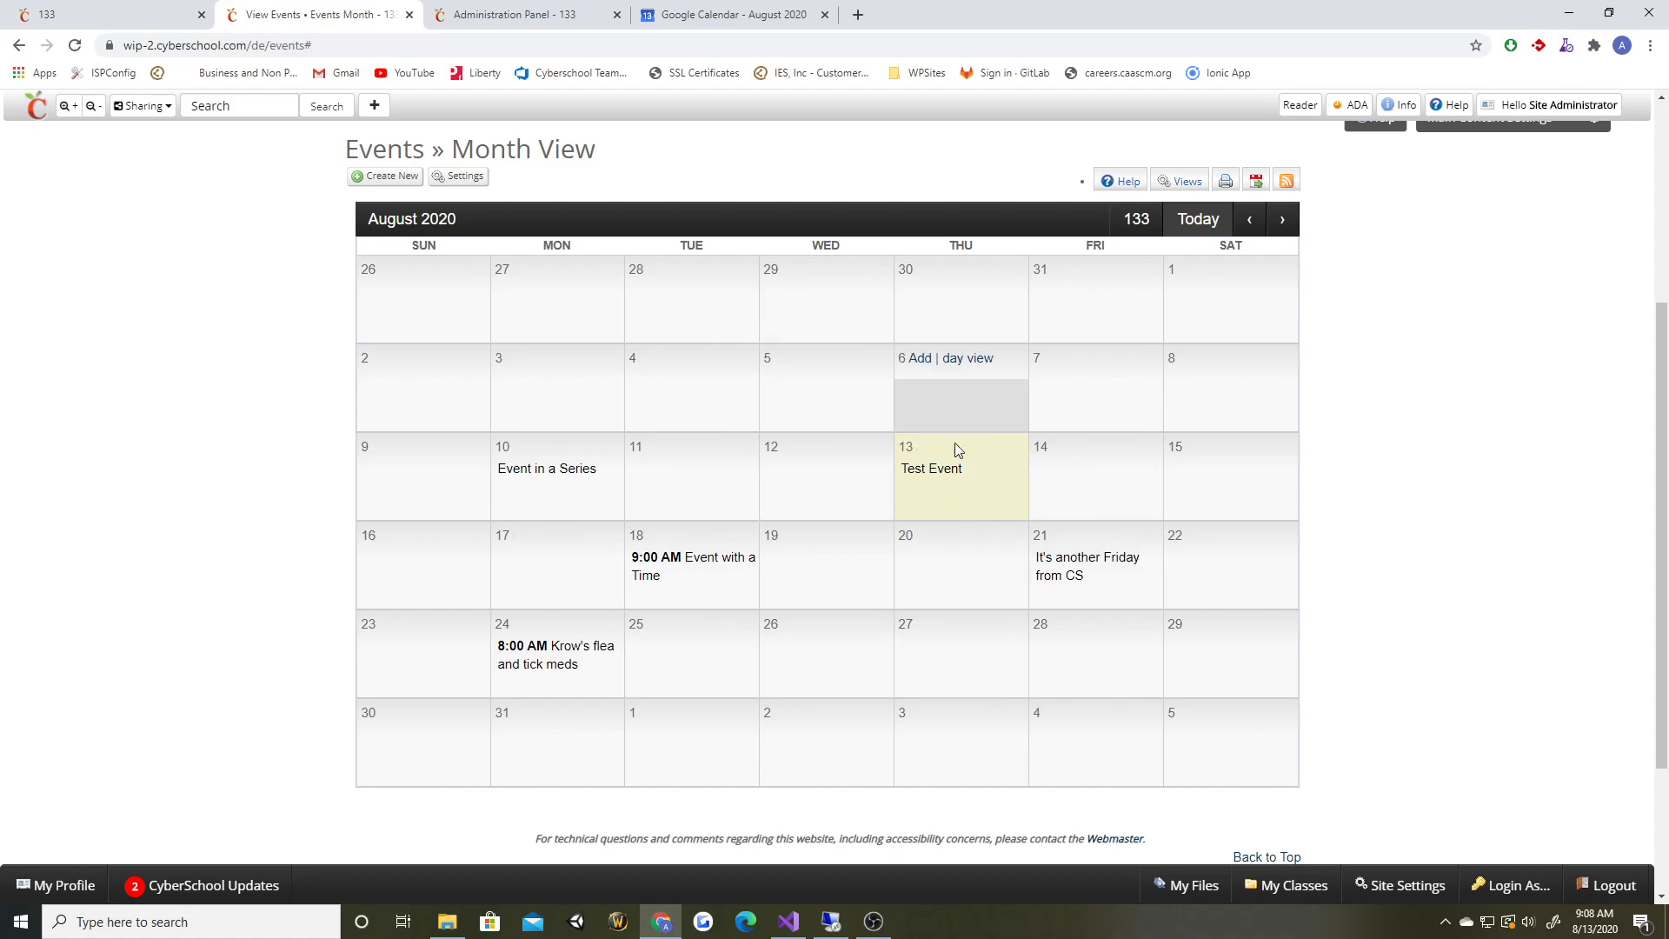
{"action": "left_click", "coordinate": [667, 13]}
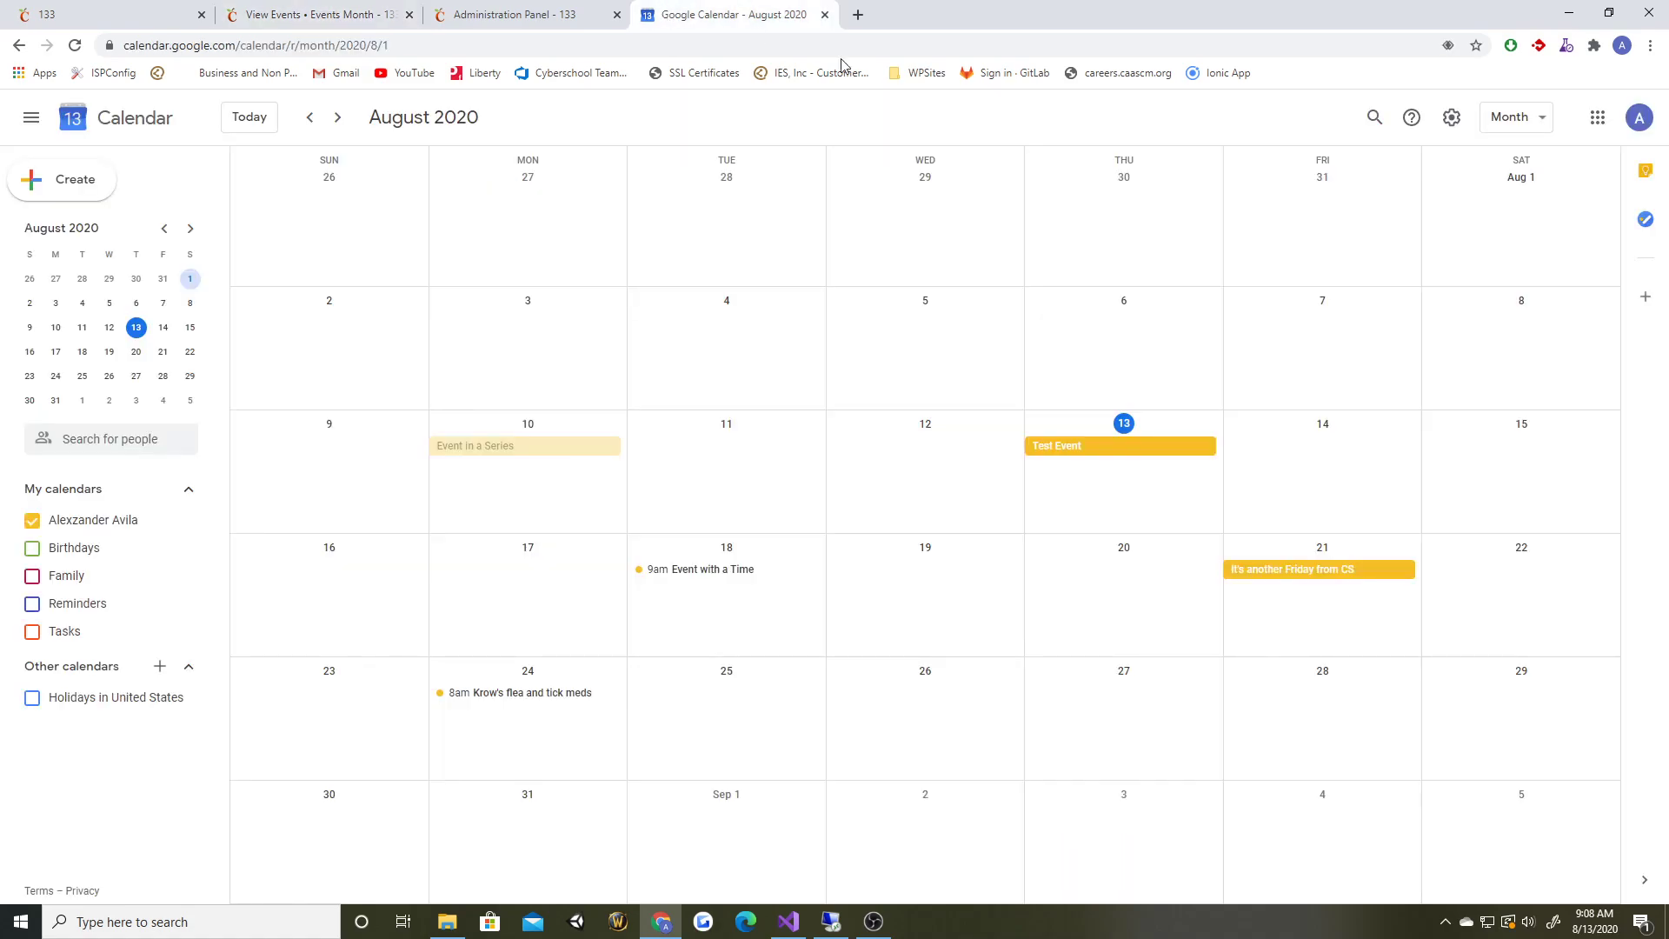
Step: On the Cyberschool events month view, start an August 19, 2020 event titled "Early Dismissal" with 08/19/2020 as its end date
{"action": "left_click", "coordinate": [310, 15]}
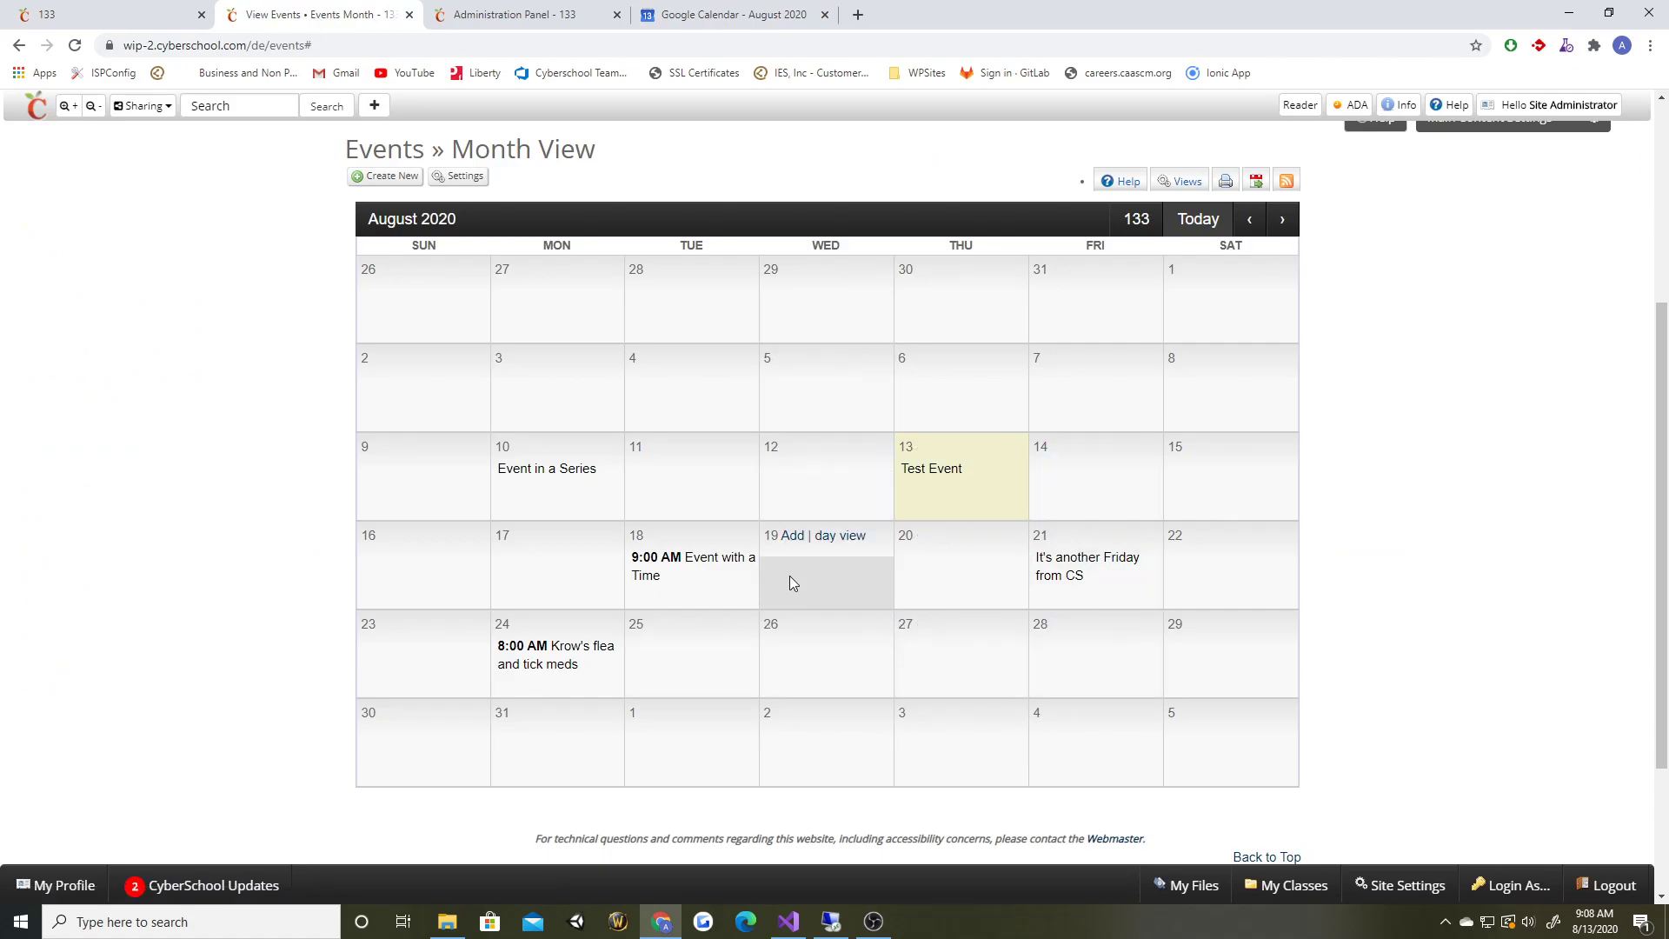
{"action": "left_click", "coordinate": [790, 540]}
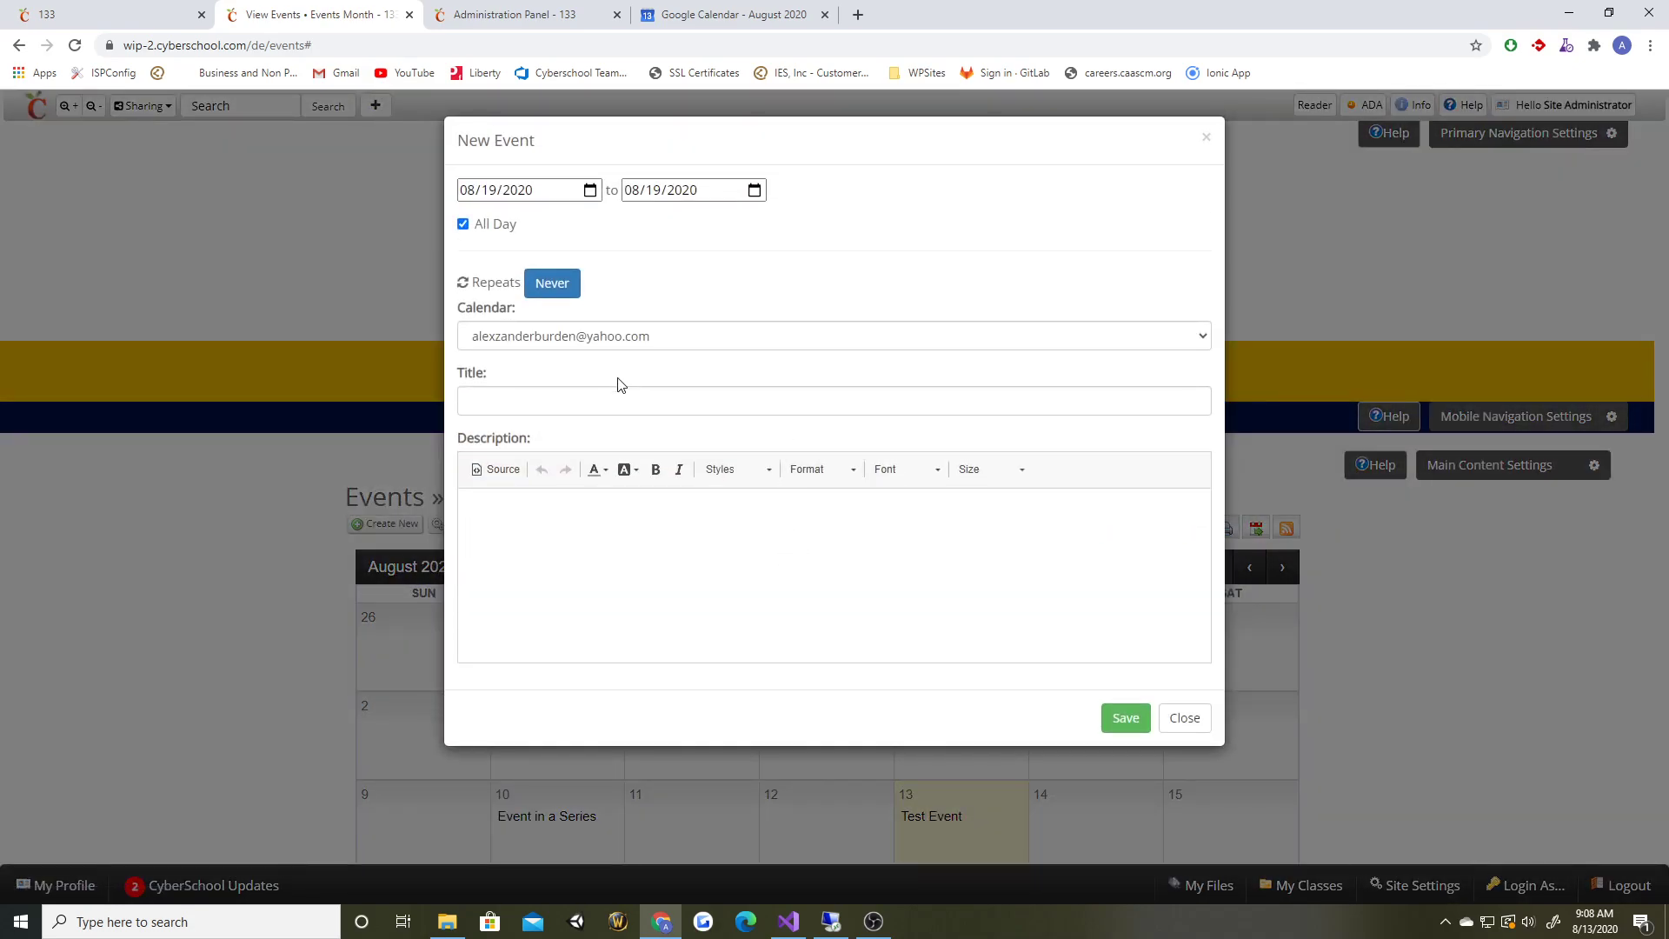
{"action": "left_click", "coordinate": [582, 399]}
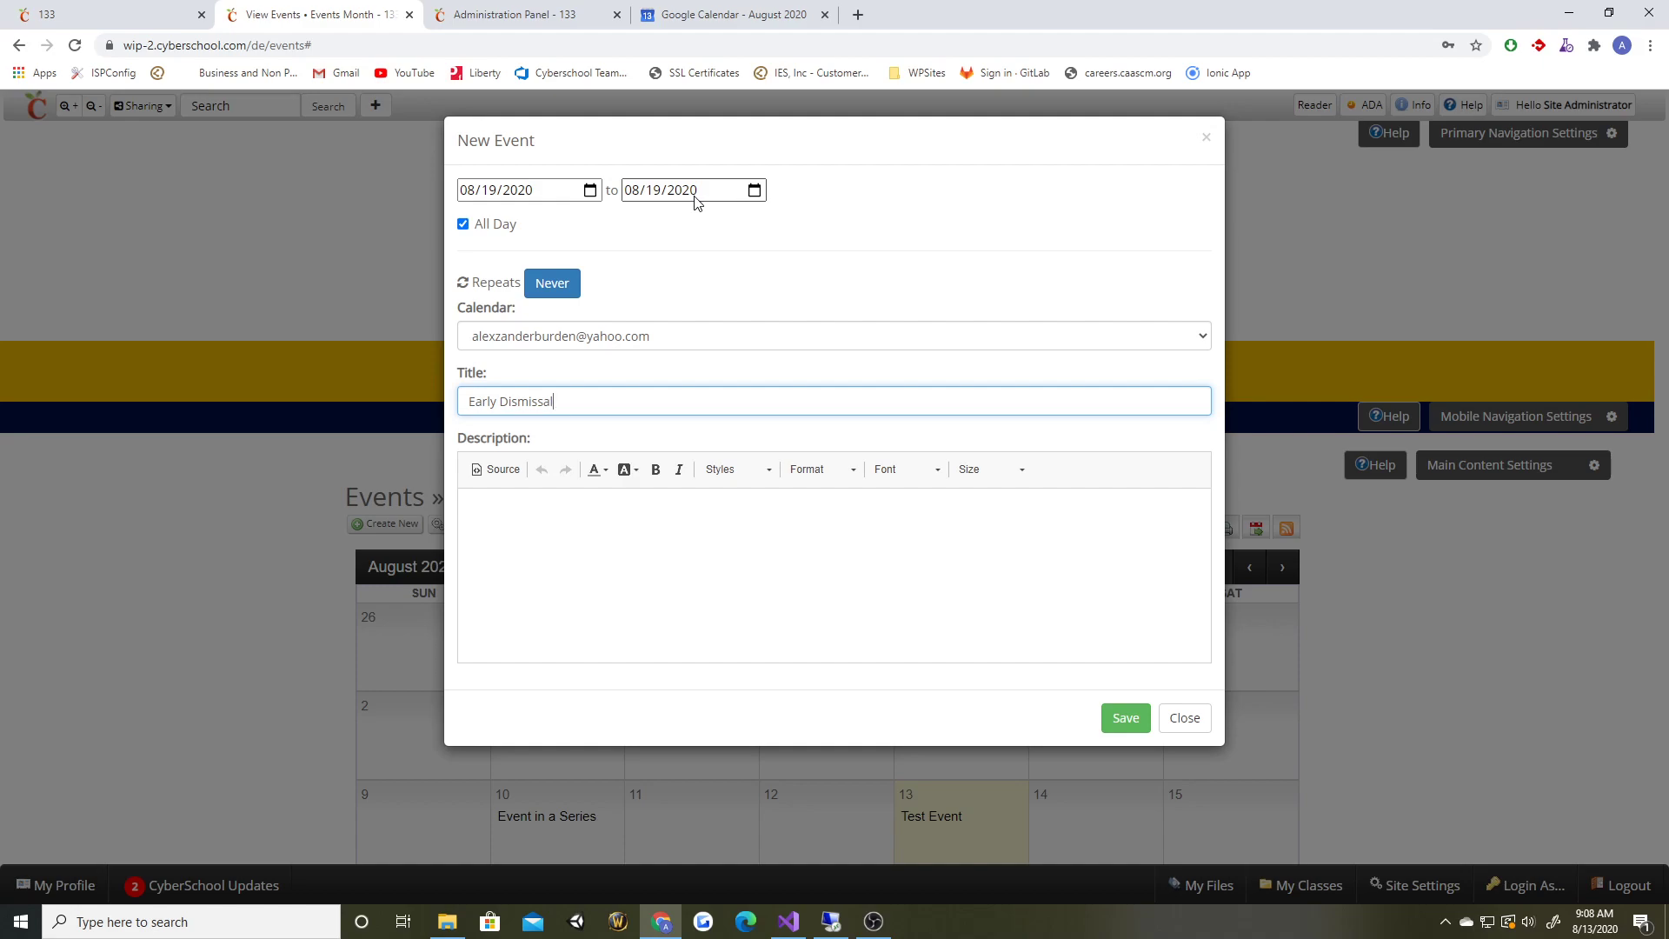
{"action": "left_click", "coordinate": [755, 191]}
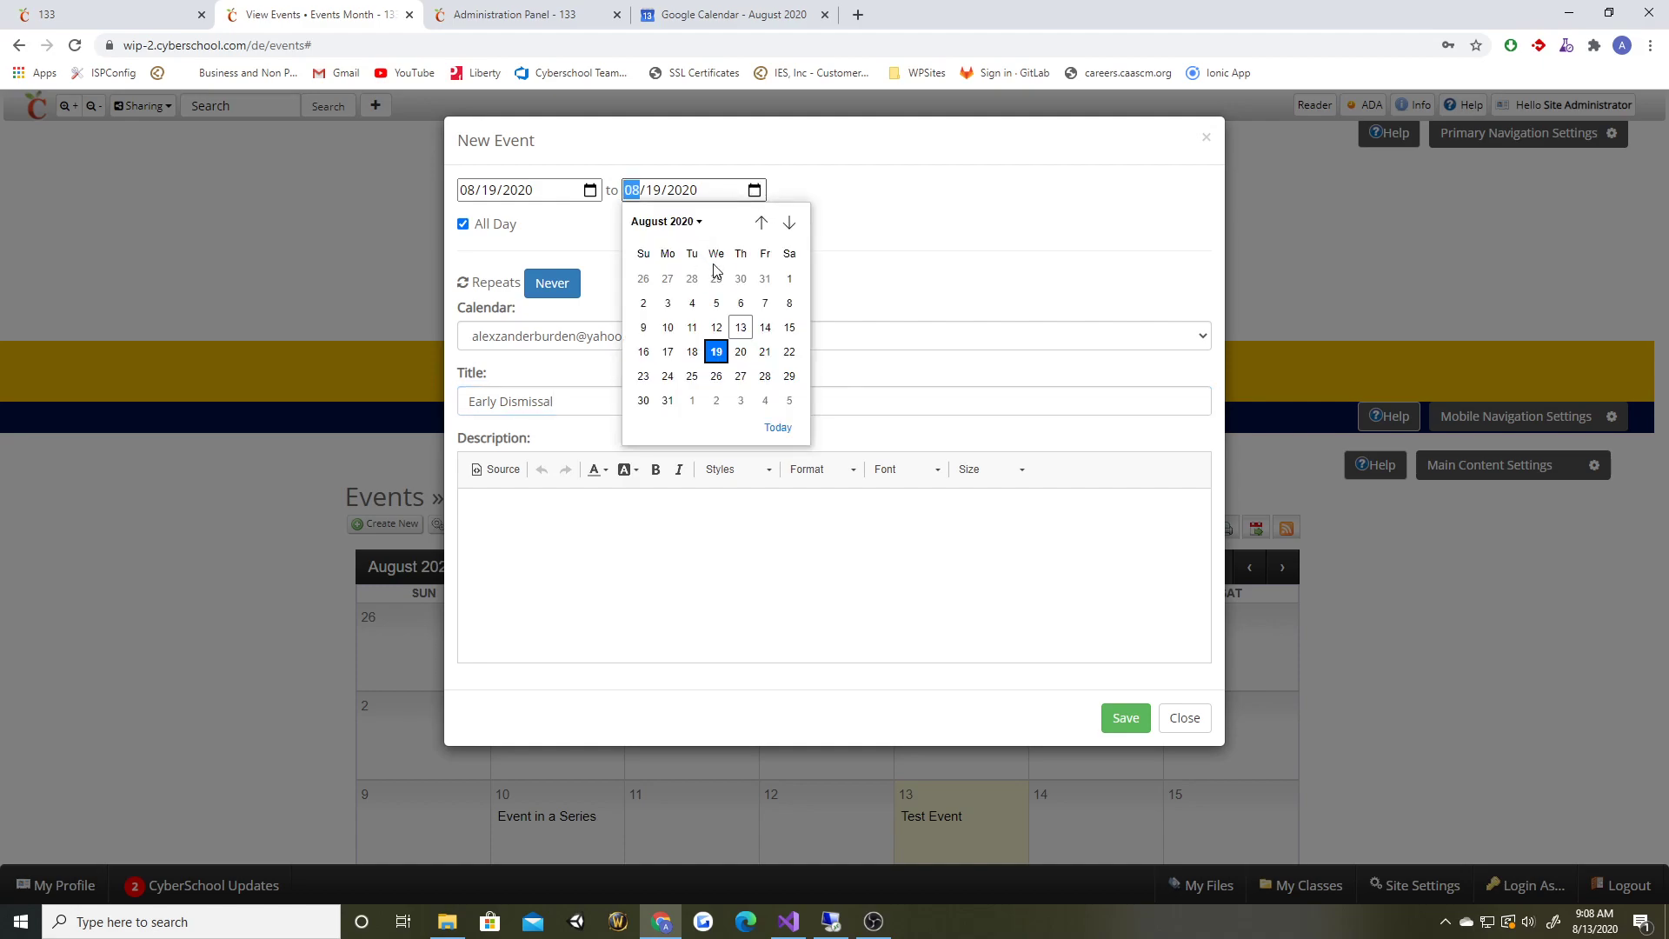
{"action": "left_click", "coordinate": [716, 352]}
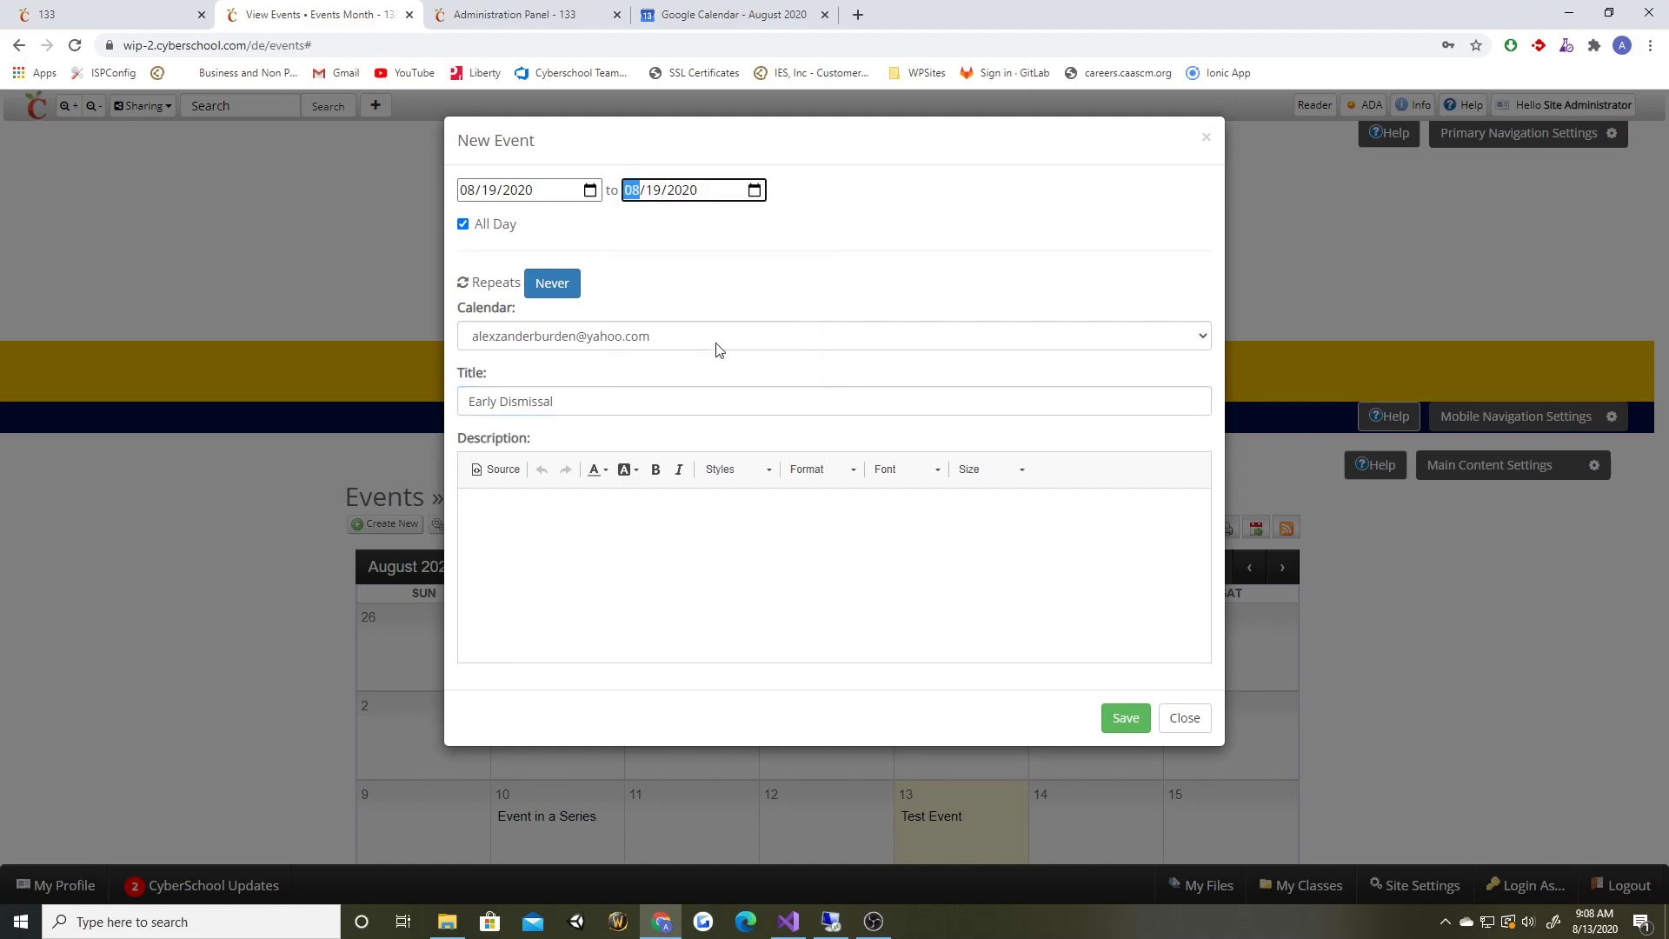
Step: Try the new event's timed option, restore All Day, and keep its repeat setting at Never
{"action": "left_click", "coordinate": [463, 224]}
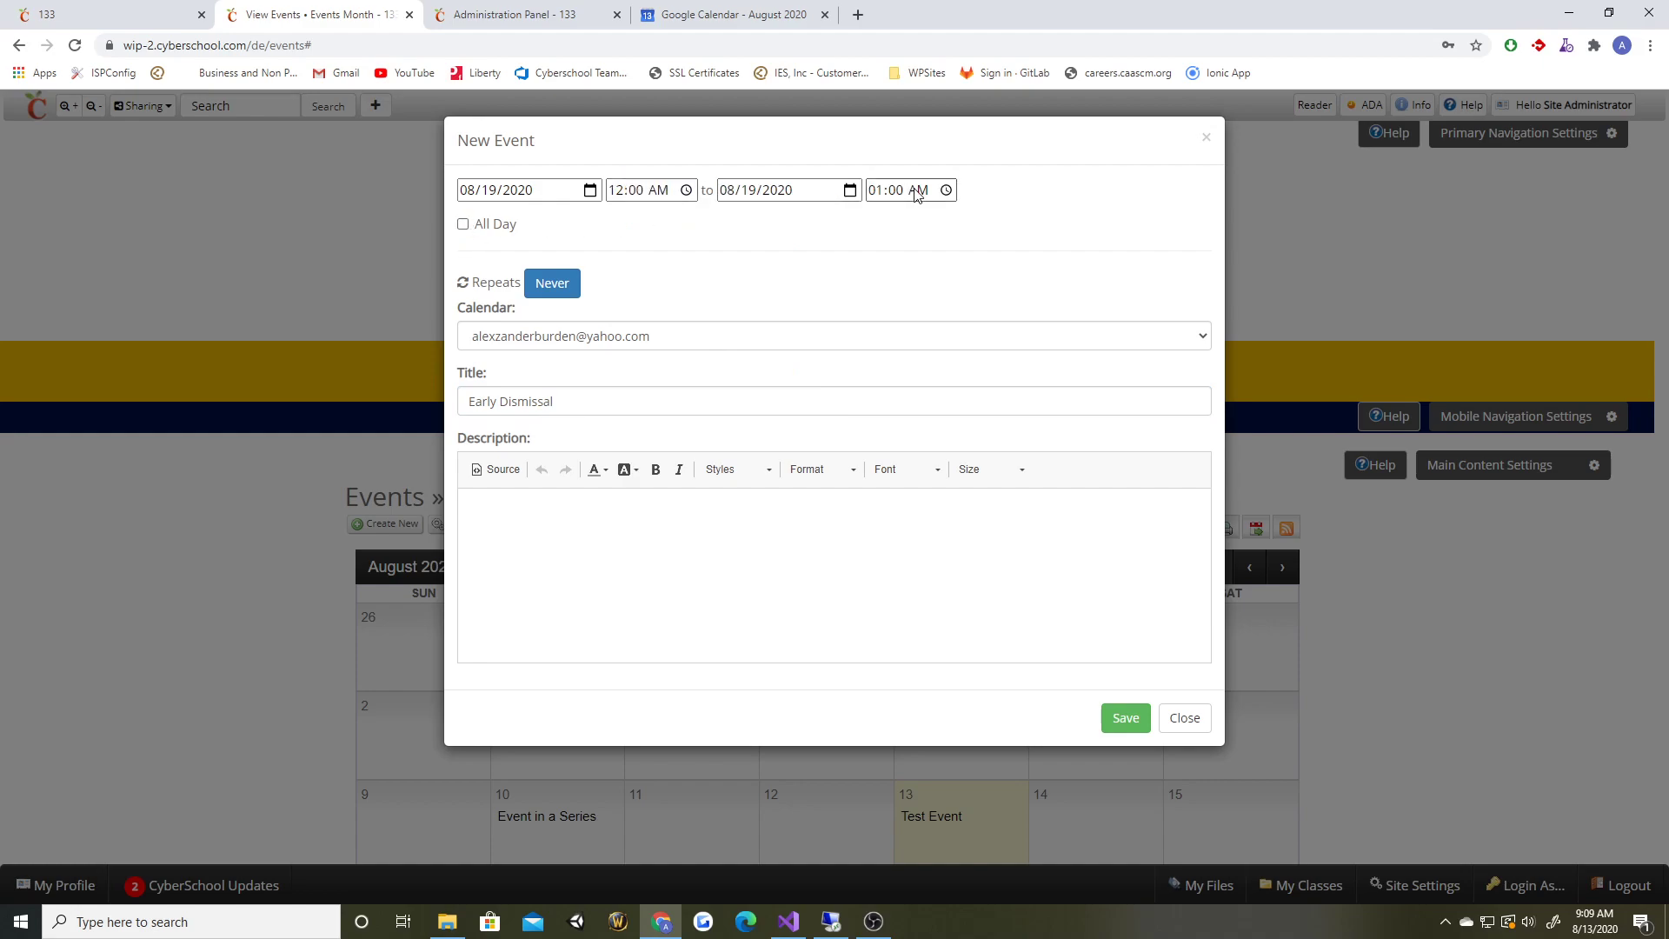
{"action": "left_click", "coordinate": [463, 225]}
{"action": "left_click", "coordinate": [557, 290]}
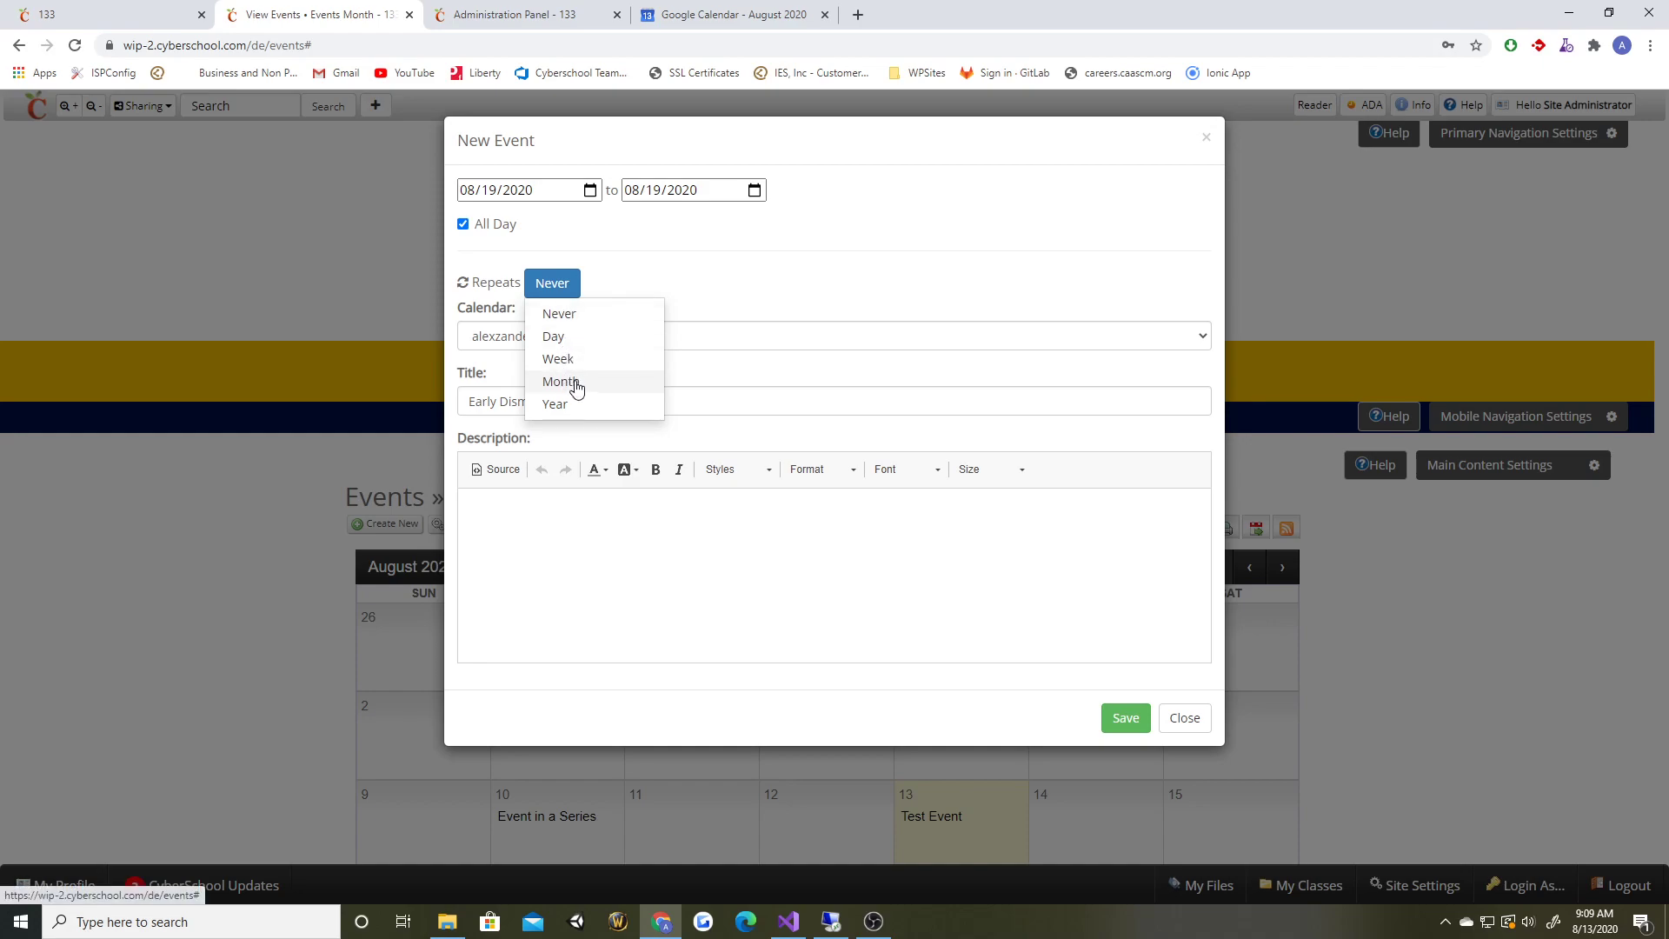
{"action": "left_click", "coordinate": [577, 318]}
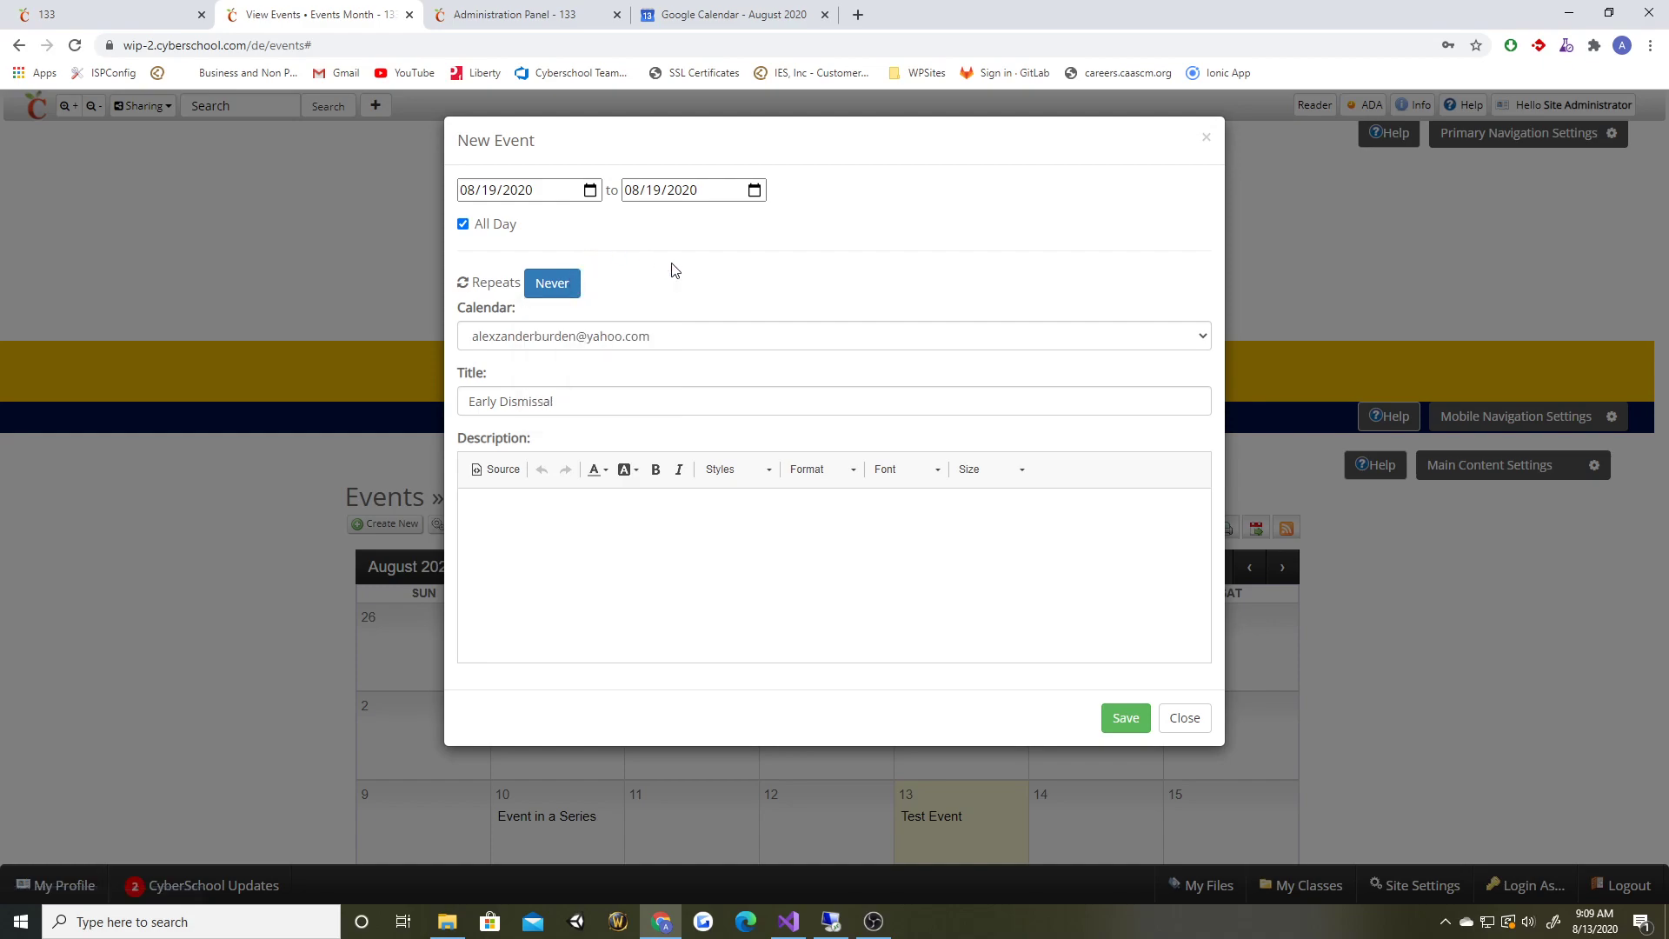
Step: Assign the event to the connected e-mail calendar, describe it as "There is an early Dismissal. Enjoy the rest of your day", and save it
{"action": "left_click", "coordinate": [555, 340]}
{"action": "left_click", "coordinate": [555, 346]}
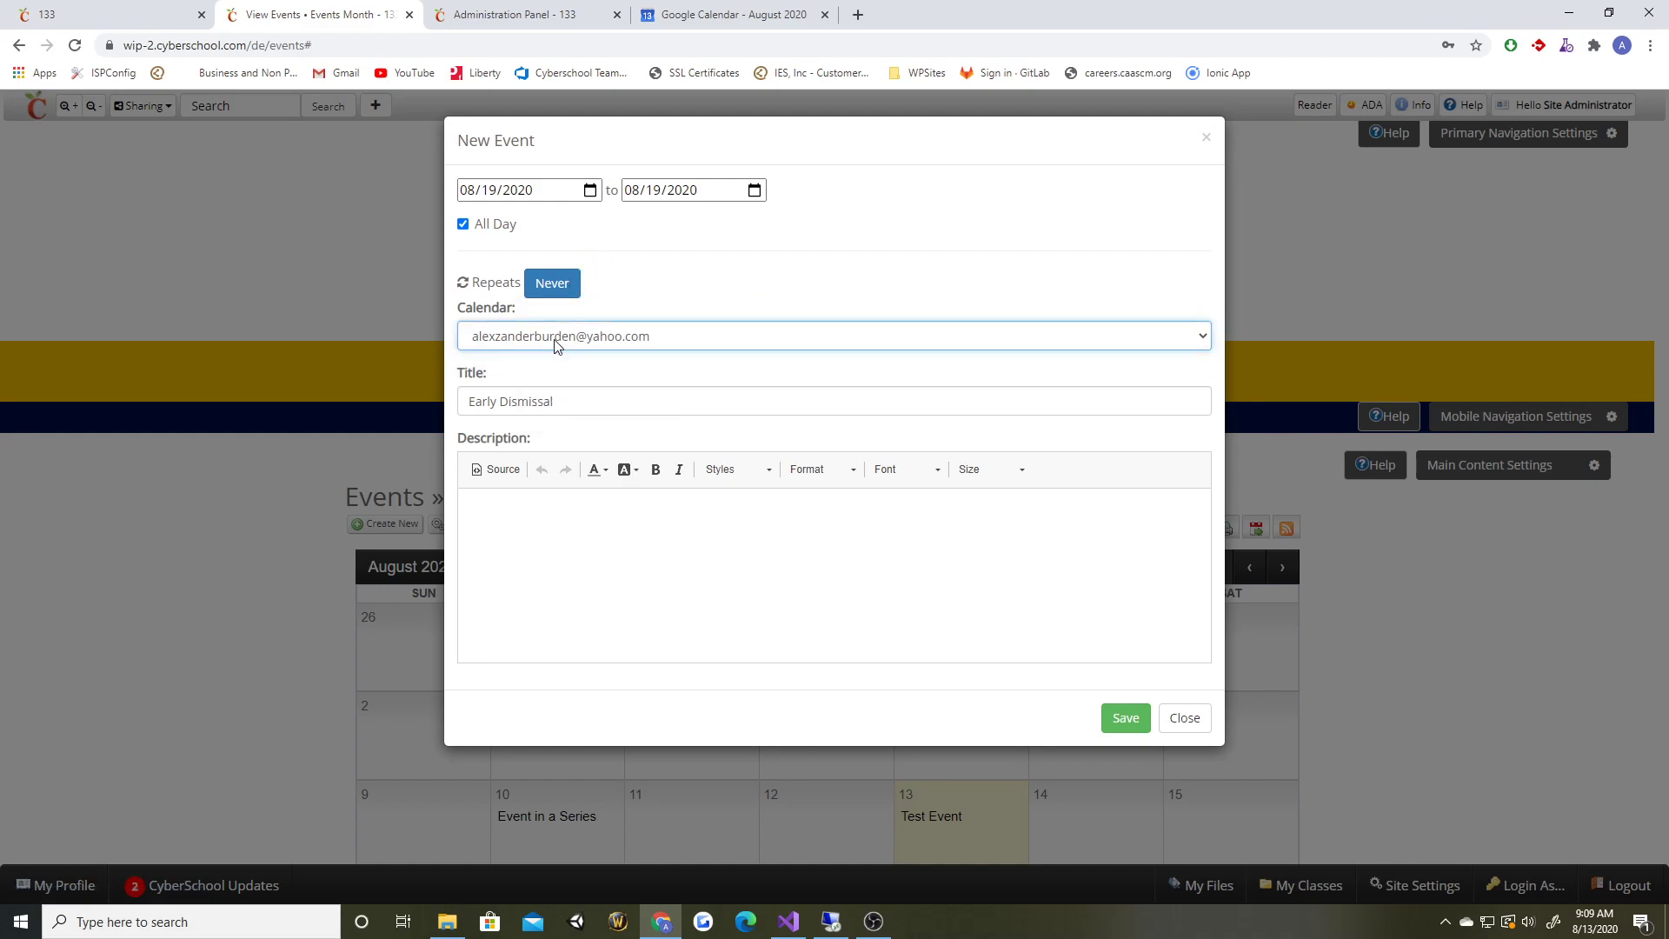
{"action": "left_click", "coordinate": [558, 339]}
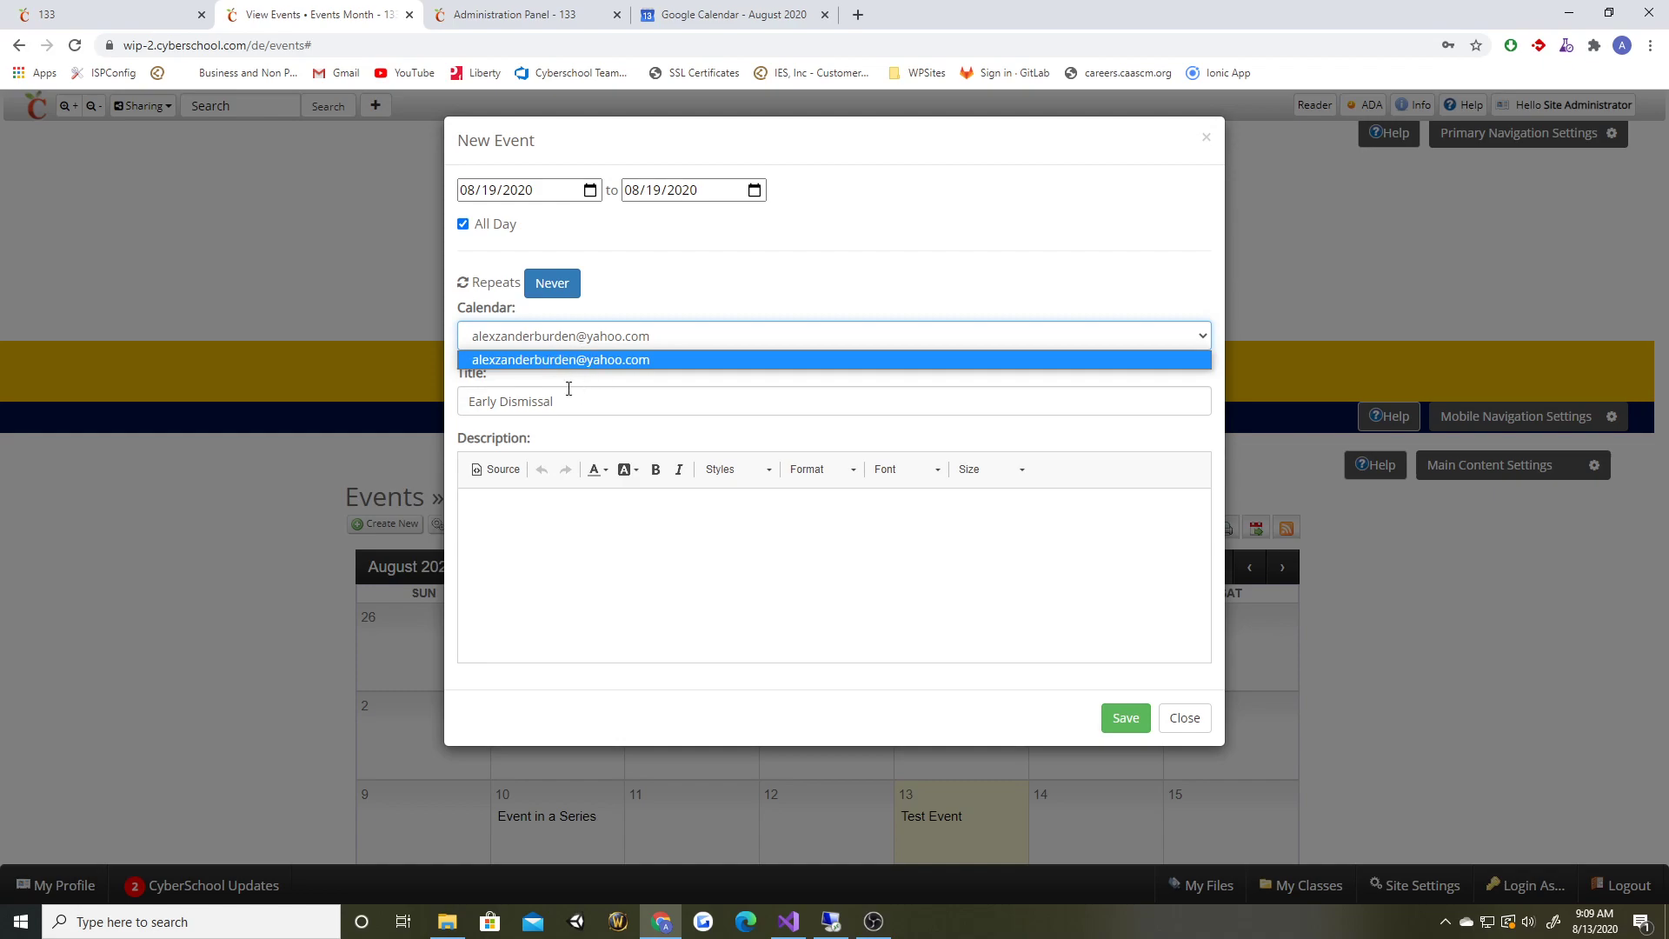
{"action": "left_click", "coordinate": [573, 361]}
{"action": "key", "text": "Tab"}
{"action": "left_click", "coordinate": [561, 404]}
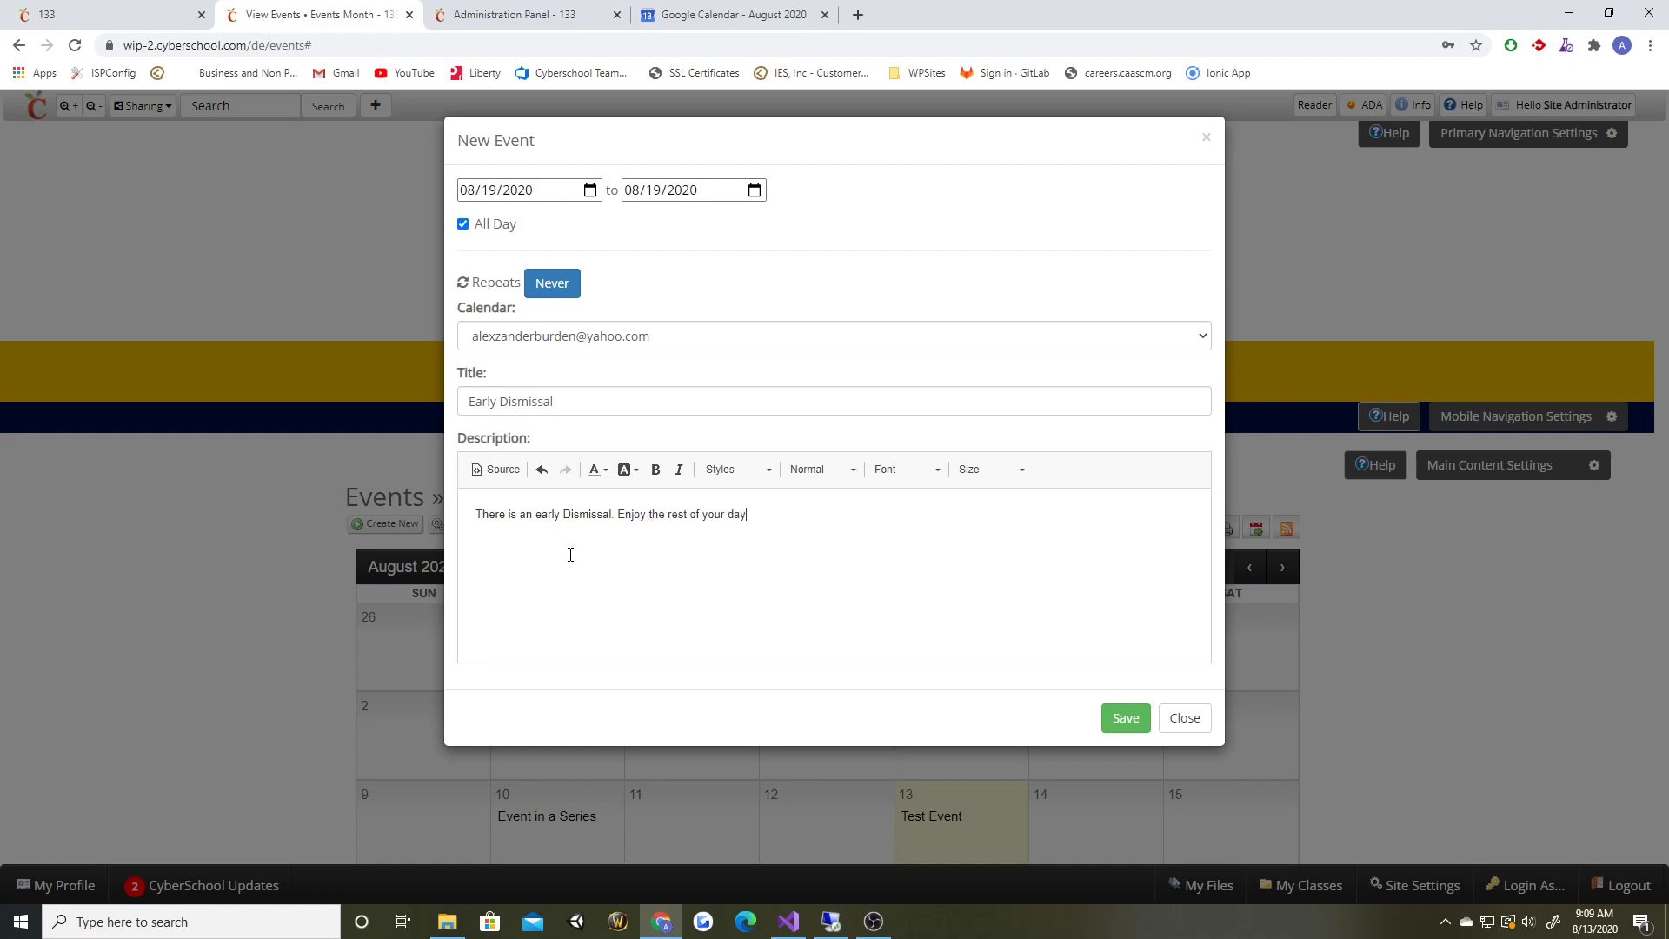
{"action": "left_click", "coordinate": [1128, 718]}
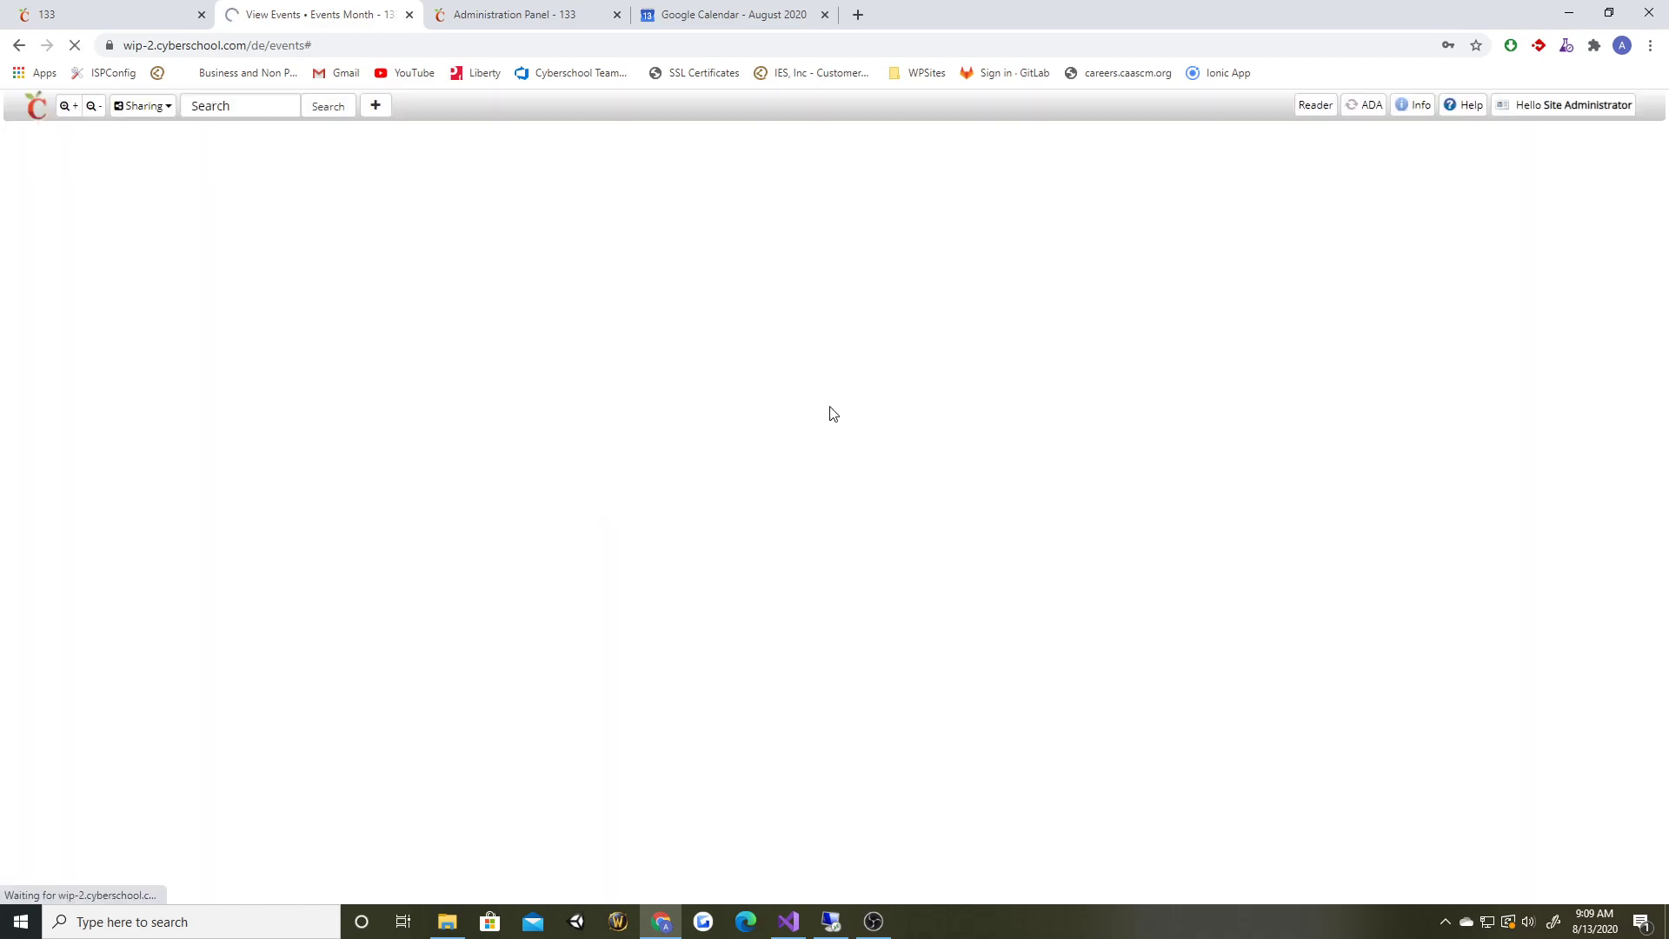
Step: Dismiss the browser's password-saving prompt and look for the August 19 Early Dismissal event on the site and in Google Calendar
{"action": "scroll", "coordinate": [758, 432], "scroll_direction": "down", "scroll_amount": 2}
{"action": "scroll", "coordinate": [758, 429], "scroll_direction": "down", "scroll_amount": 2}
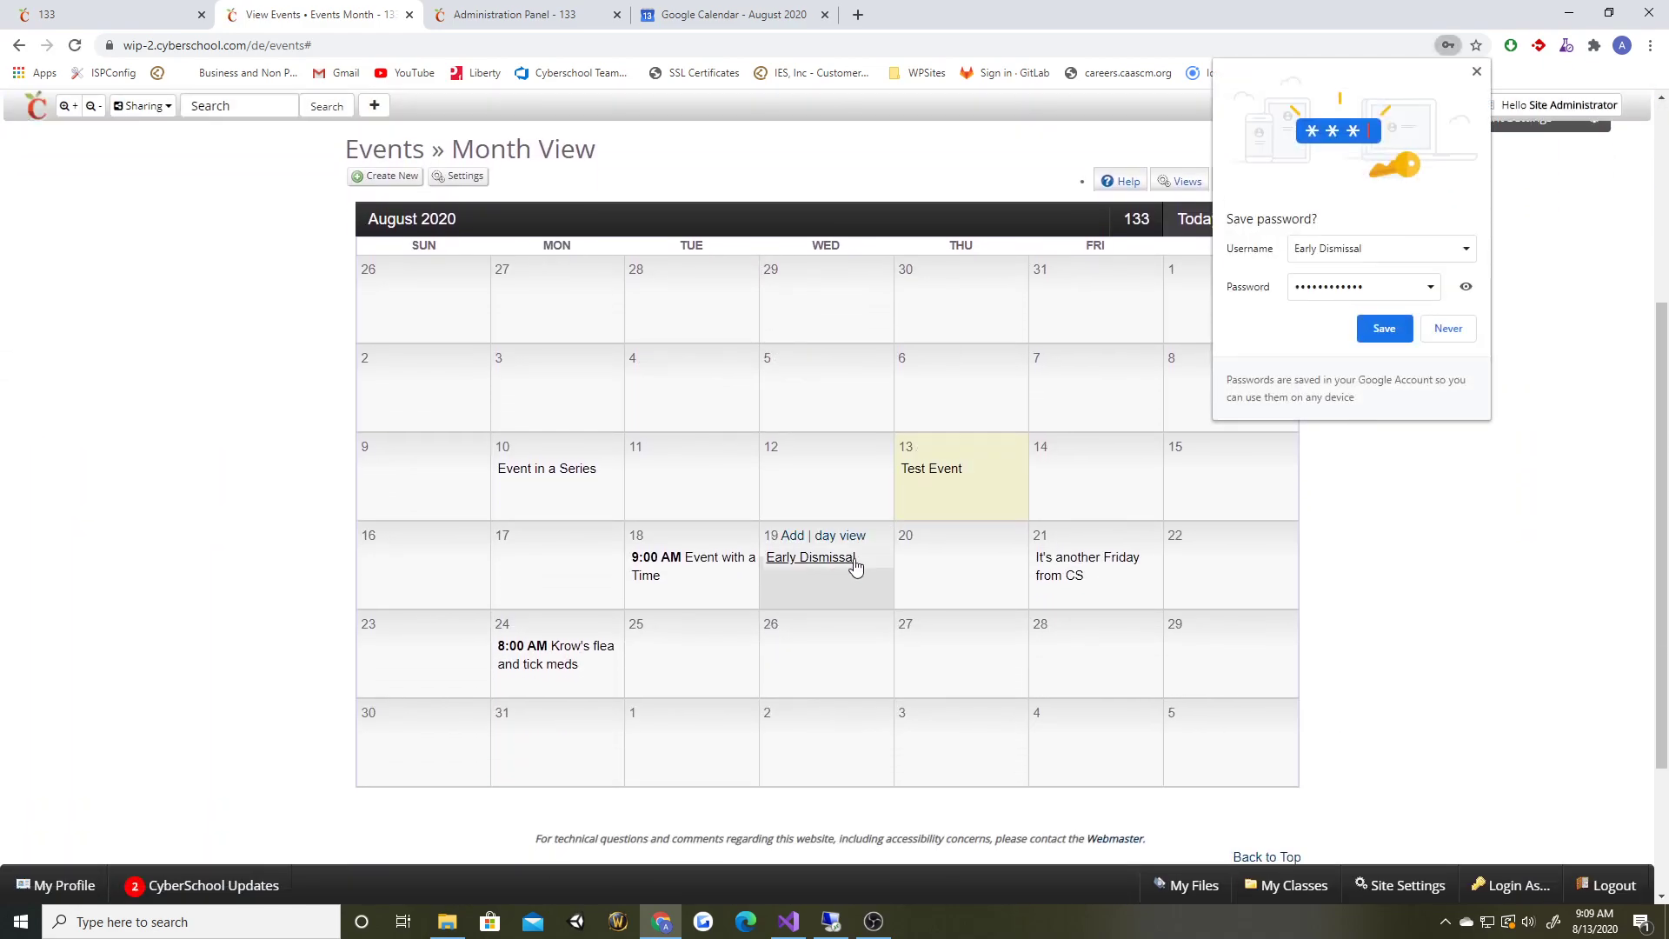
{"action": "left_click", "coordinate": [1476, 73]}
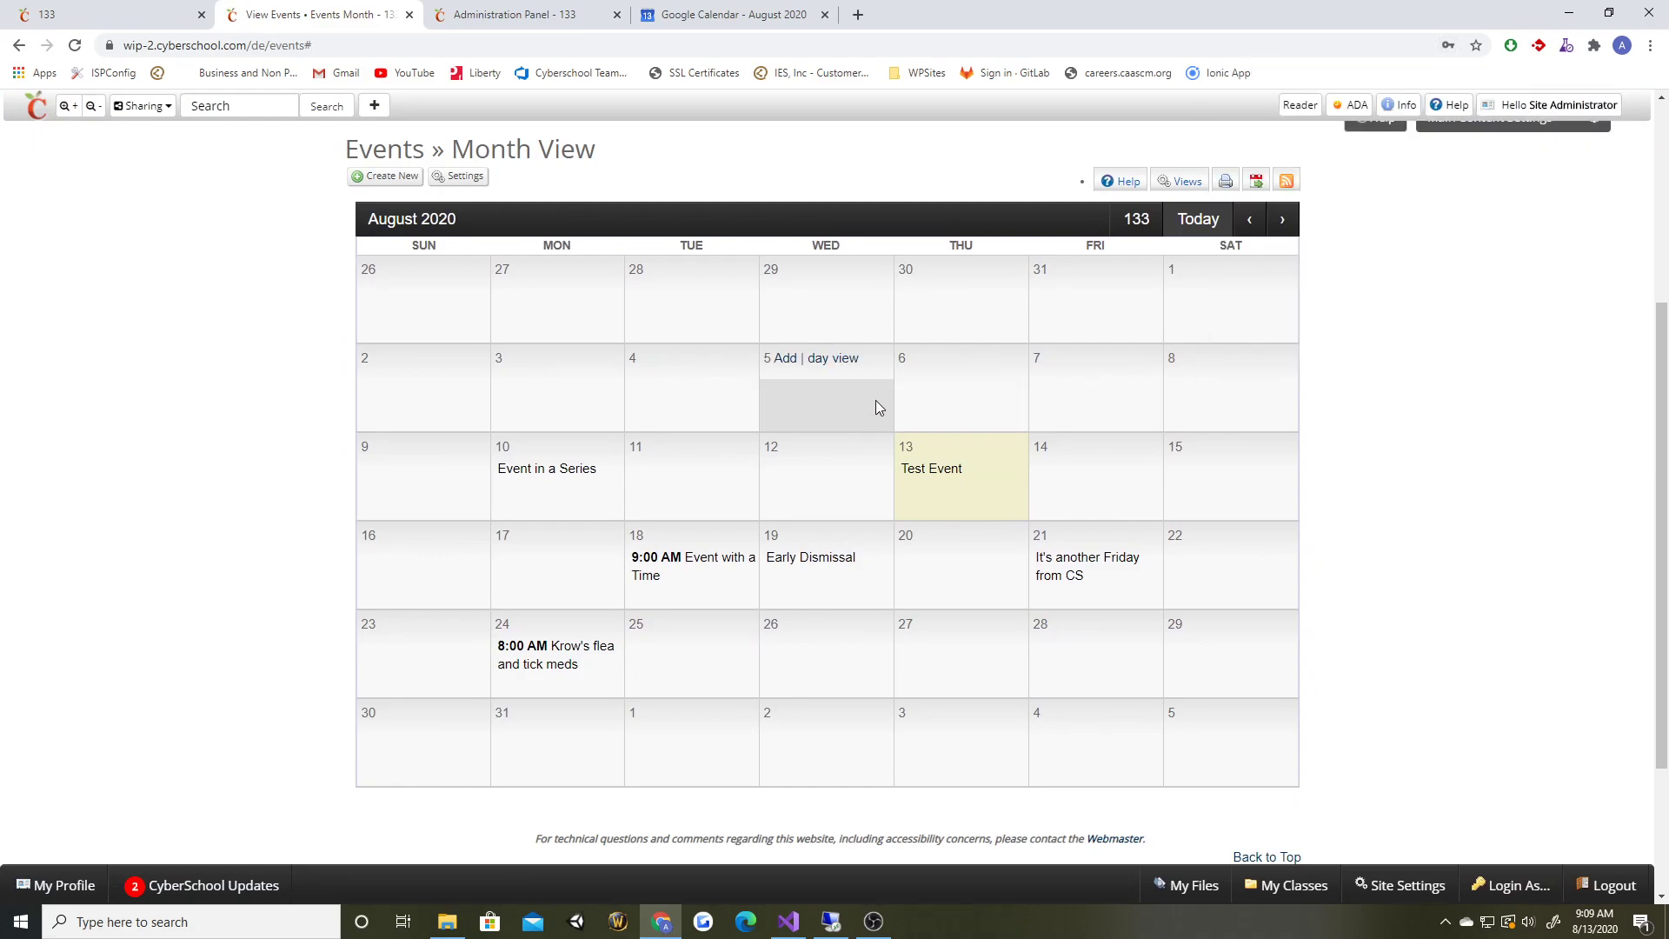
{"action": "left_click", "coordinate": [704, 21]}
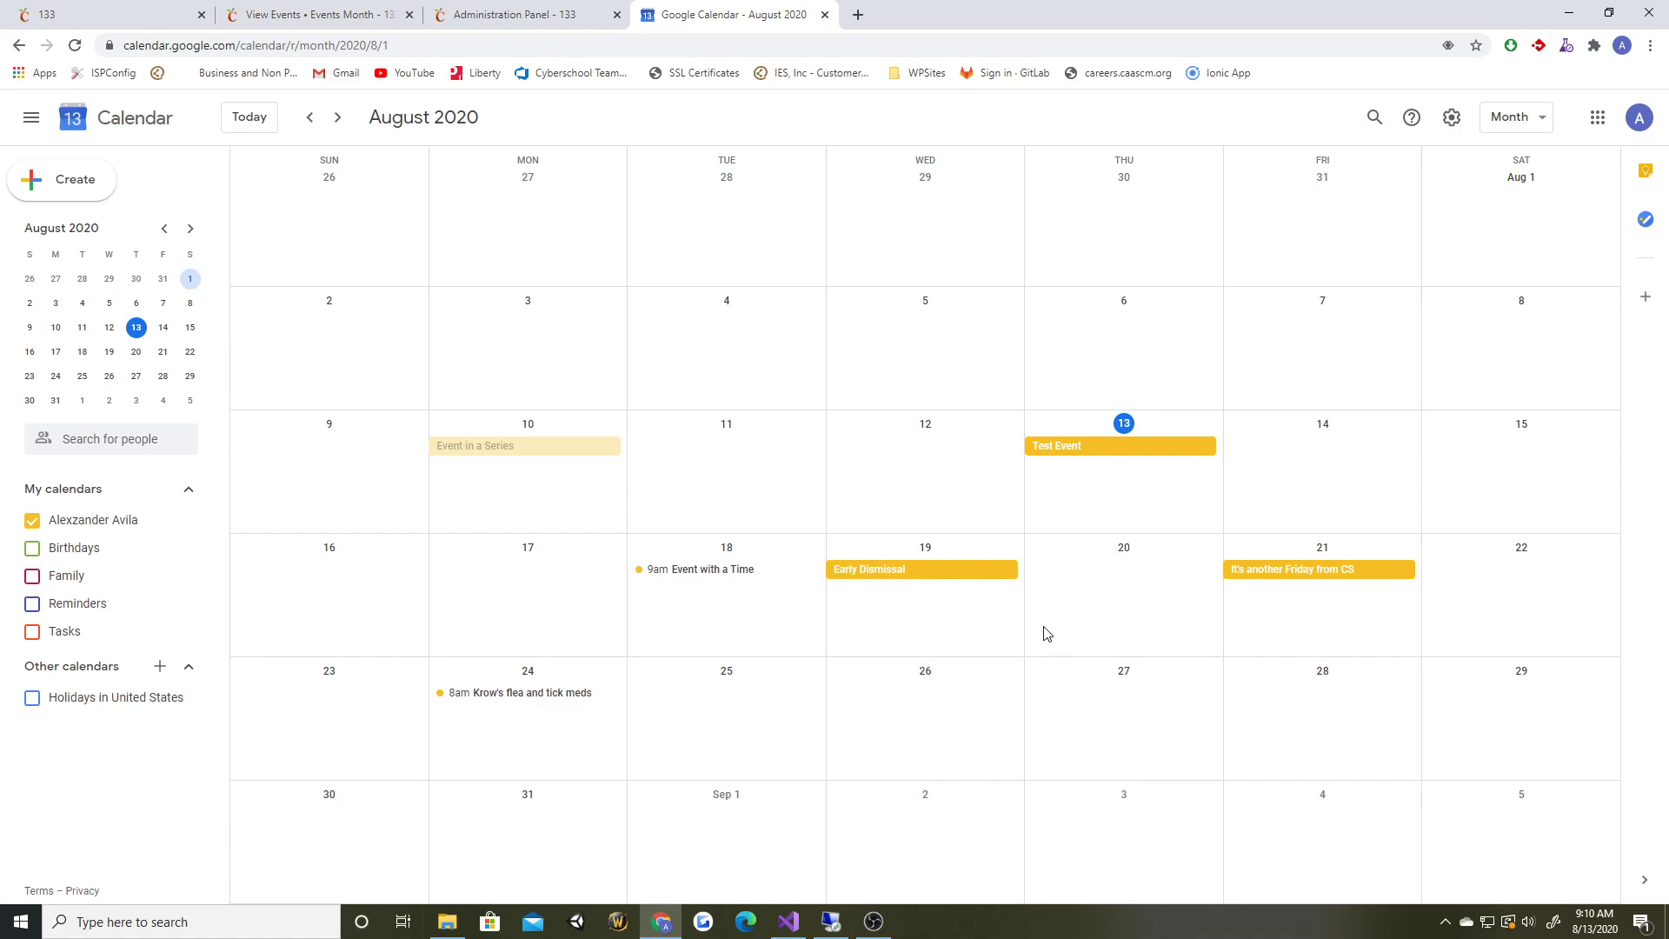
Step: Create an all-day August 20 event in Google Calendar titled "Early Dismissal from Google", described as "This event is from Google."
{"action": "double_click", "coordinate": [1100, 584]}
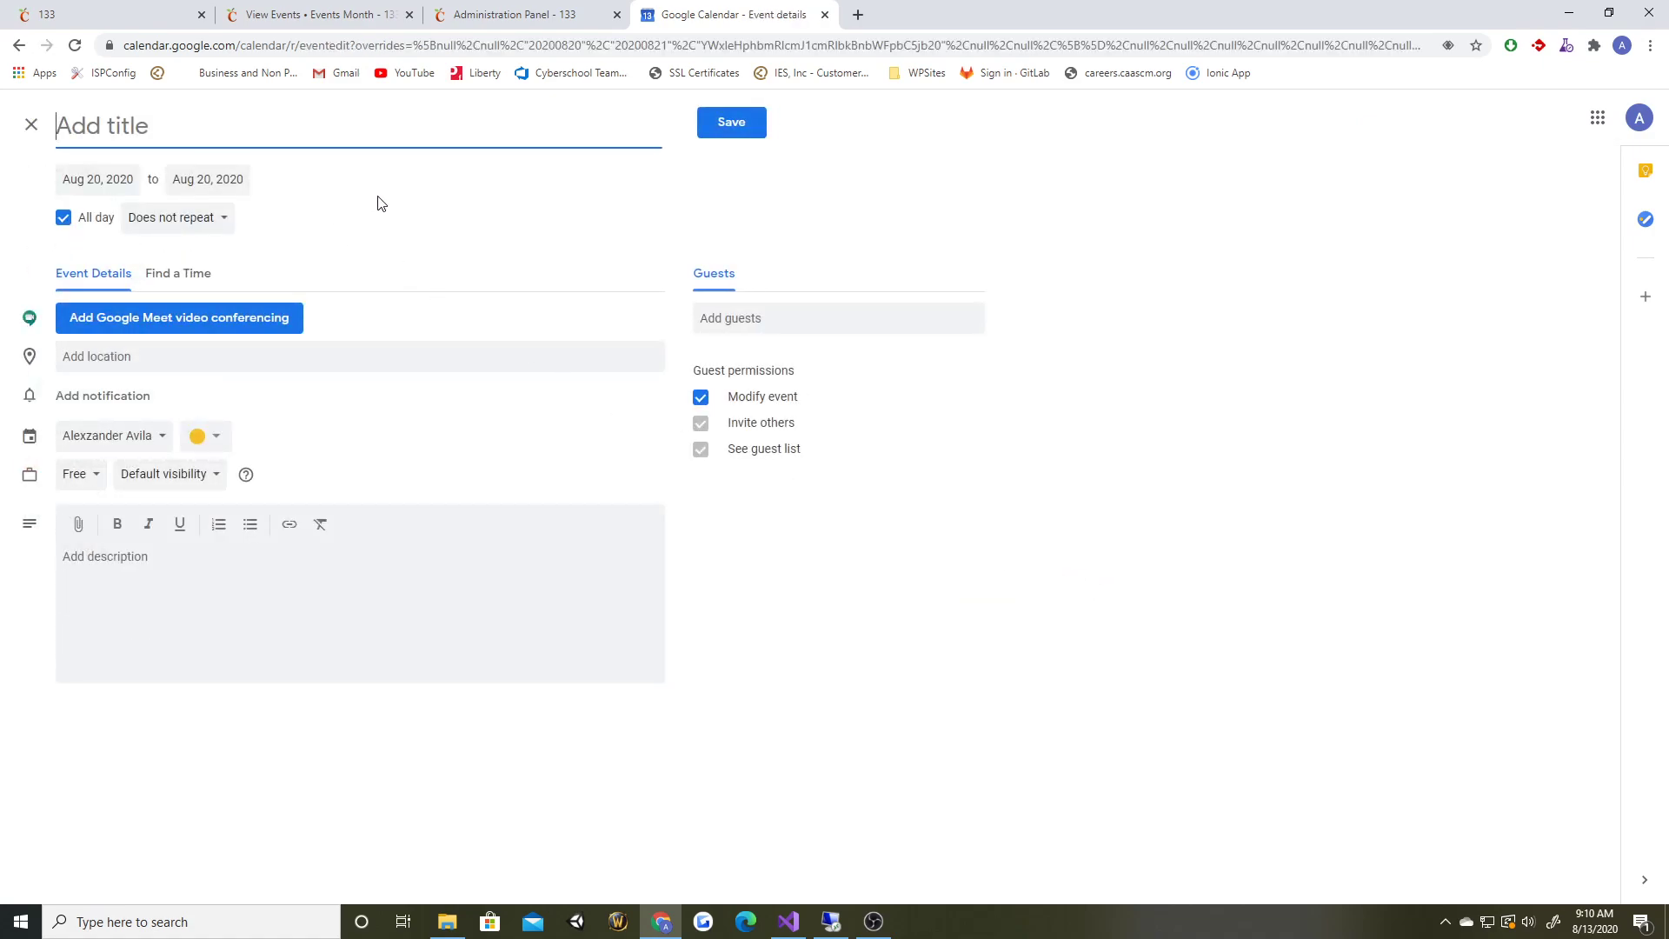
{"action": "type", "text": "Early Dismissal from Google"}
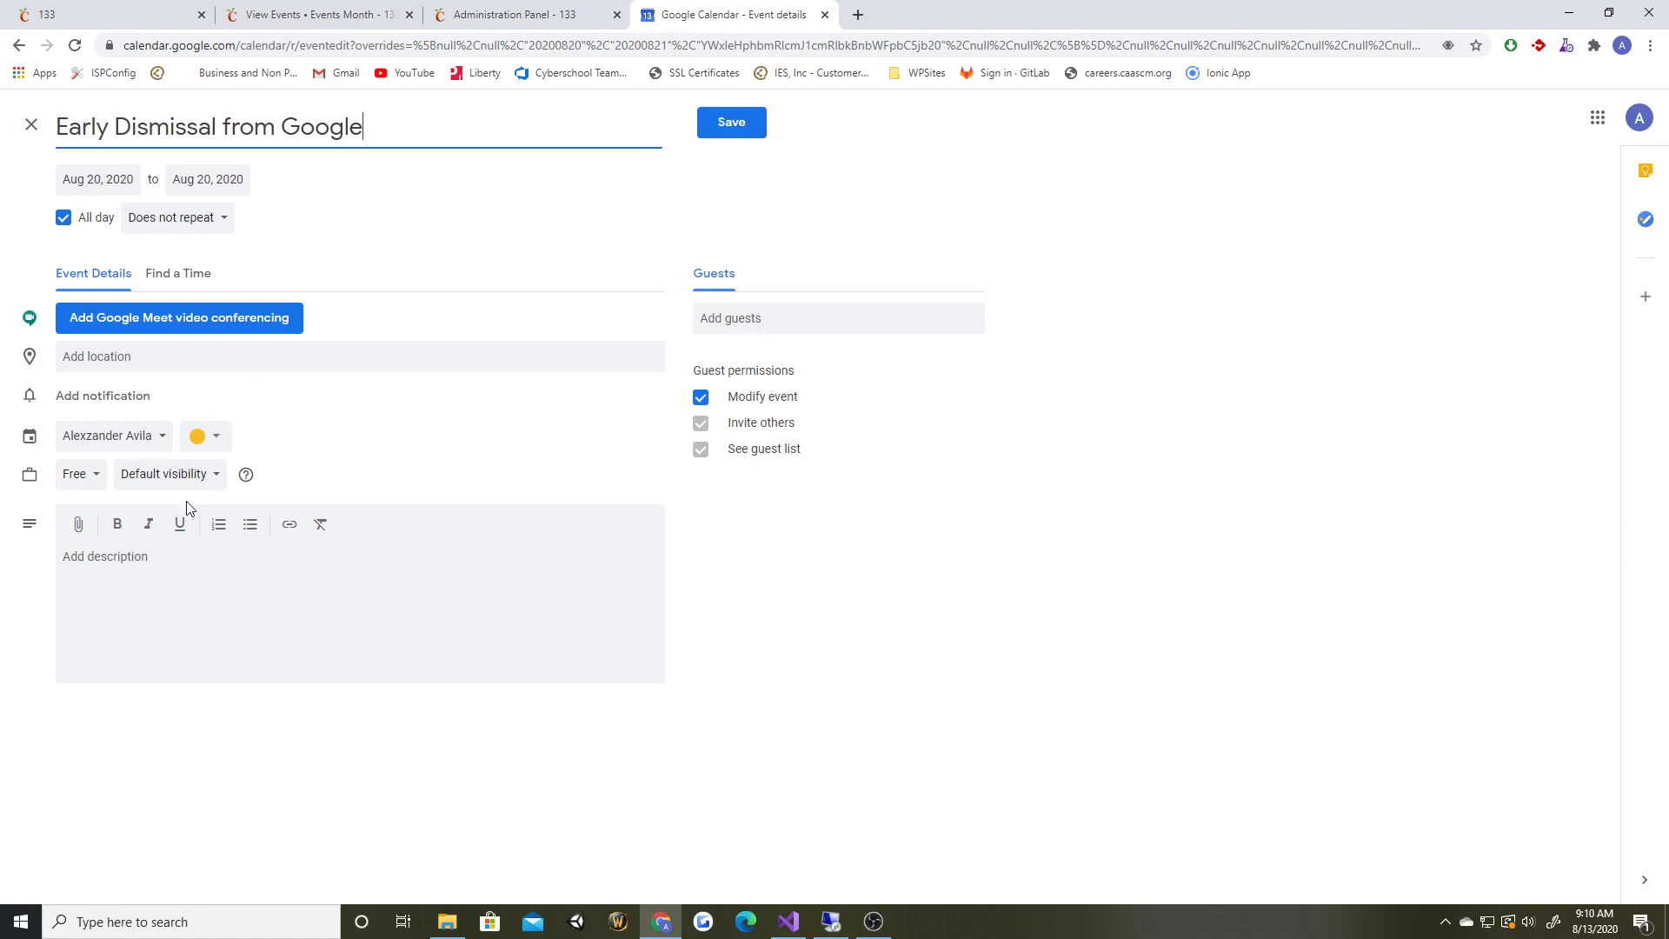
{"action": "left_click", "coordinate": [150, 555]}
{"action": "type", "text": "This event is from Google."}
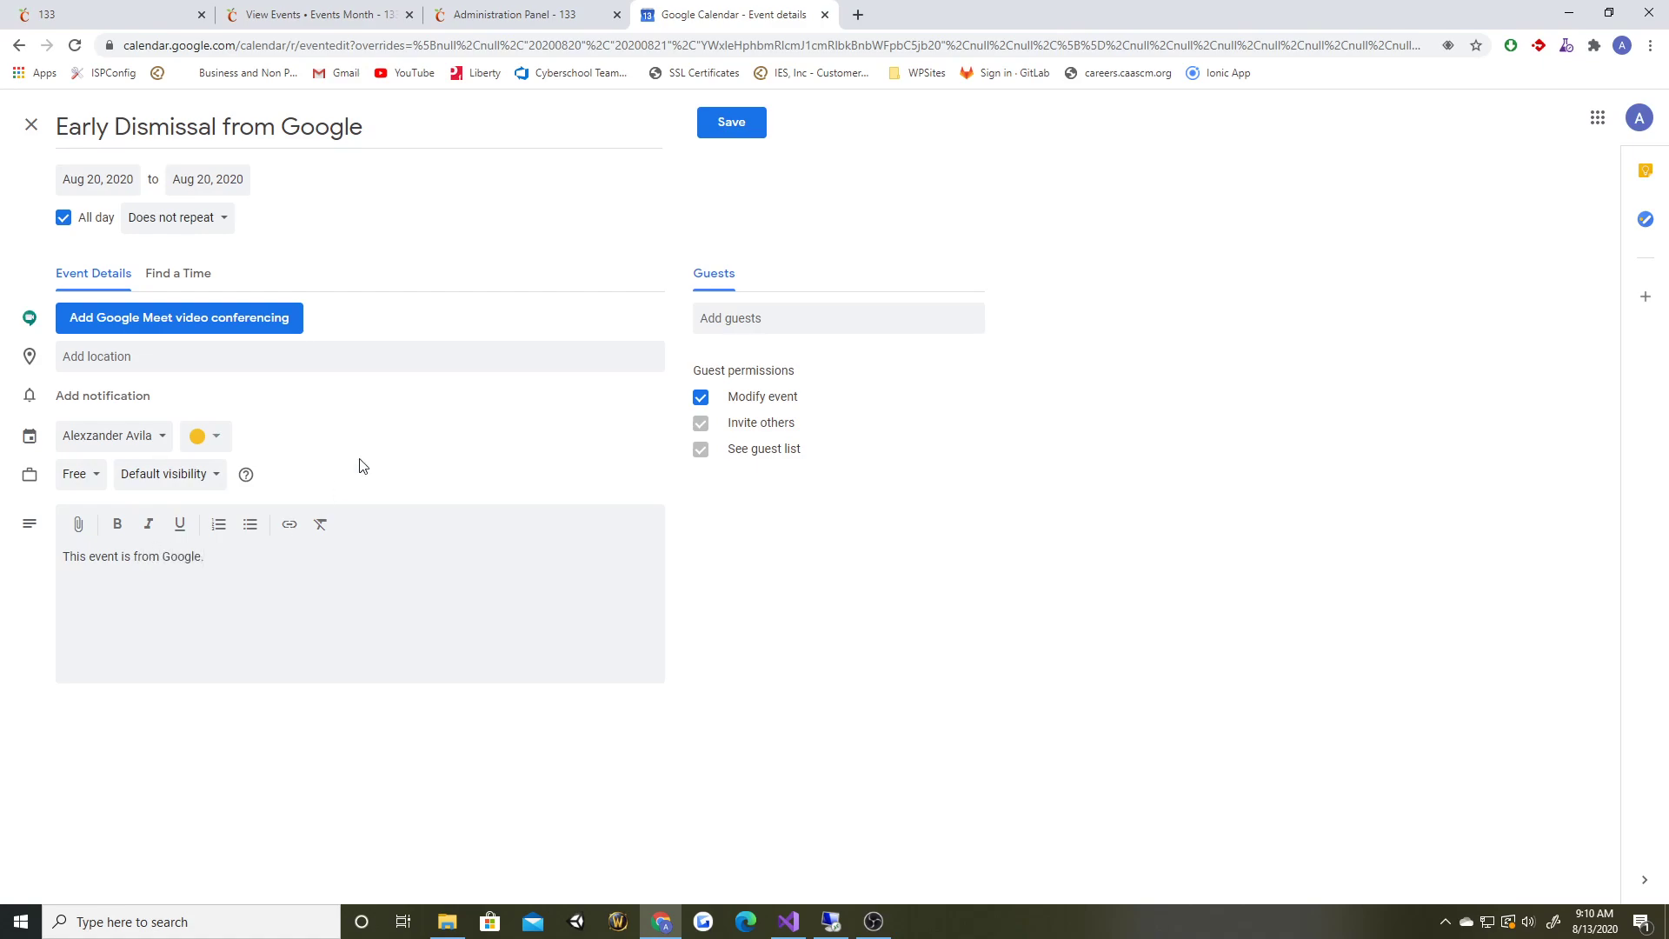
{"action": "left_click", "coordinate": [711, 124]}
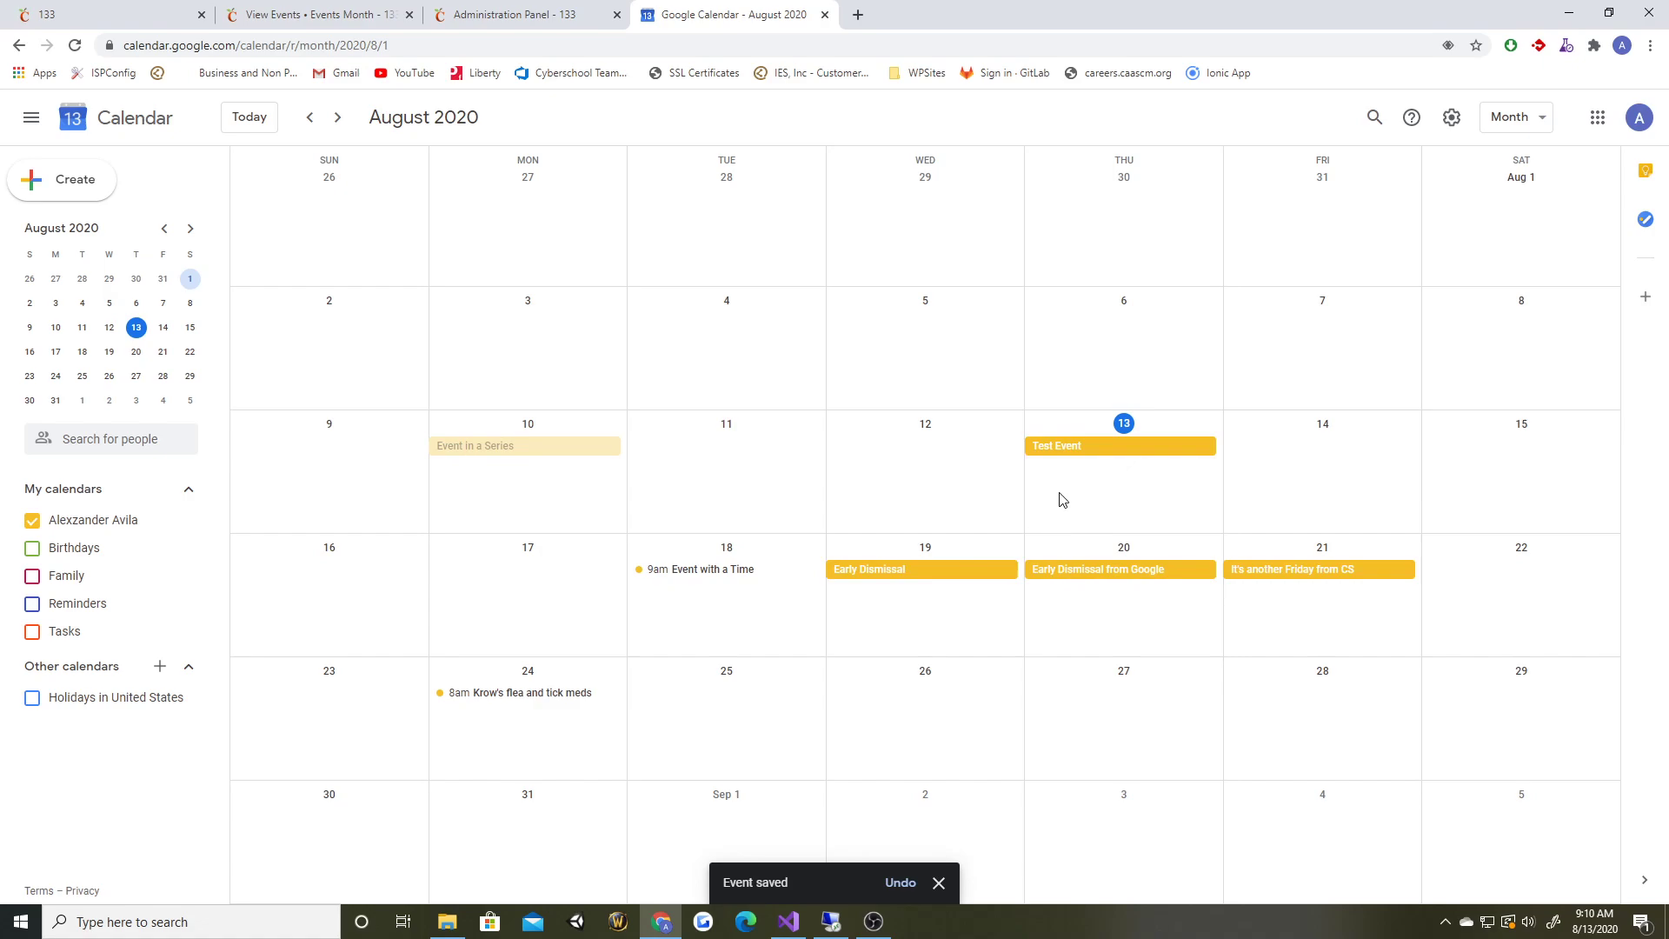
Step: Refresh the Cyberschool events month view and compare its August 20 entry with Google Calendar
{"action": "left_click", "coordinate": [318, 18]}
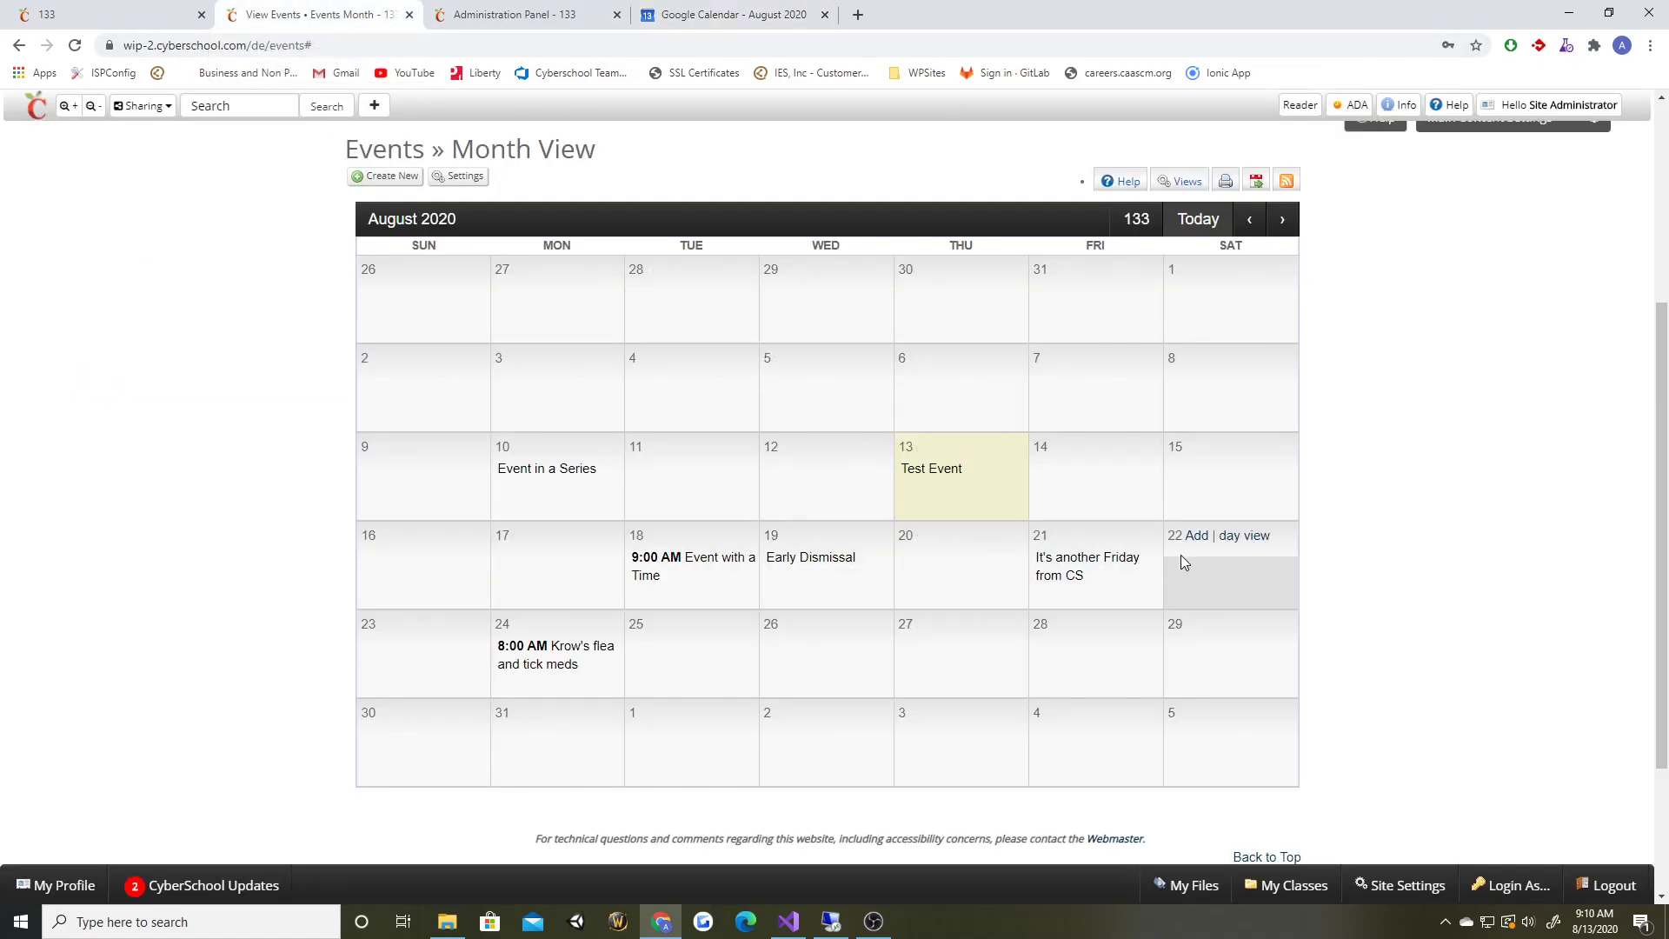
{"action": "key", "text": "F5"}
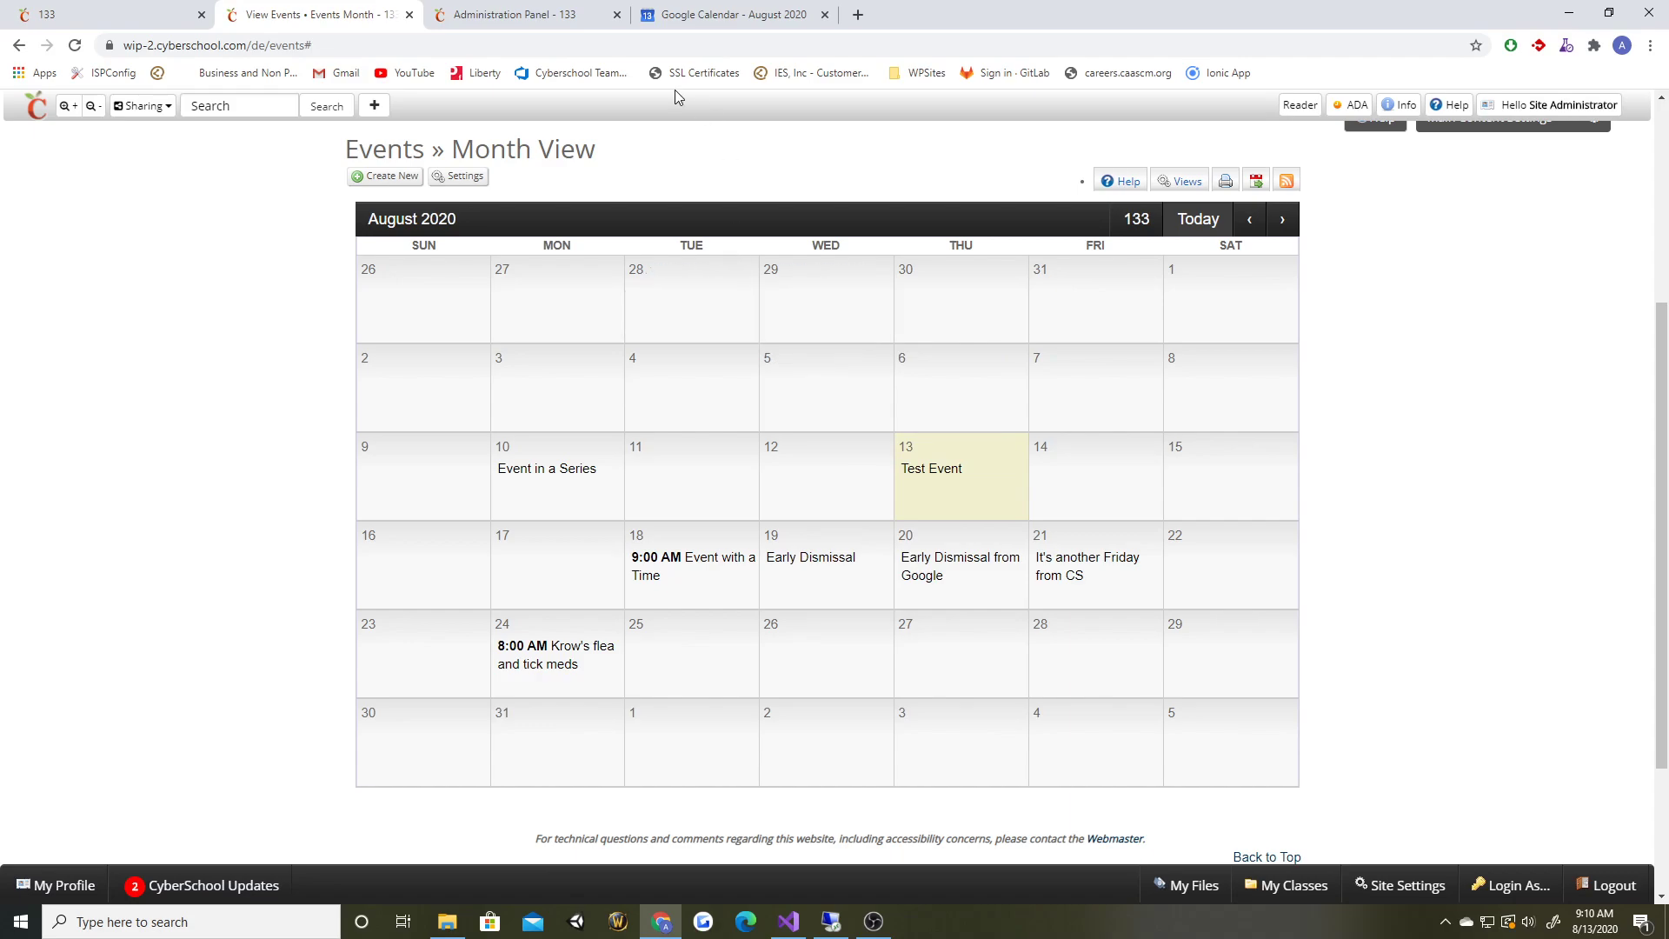
{"action": "left_click", "coordinate": [666, 25]}
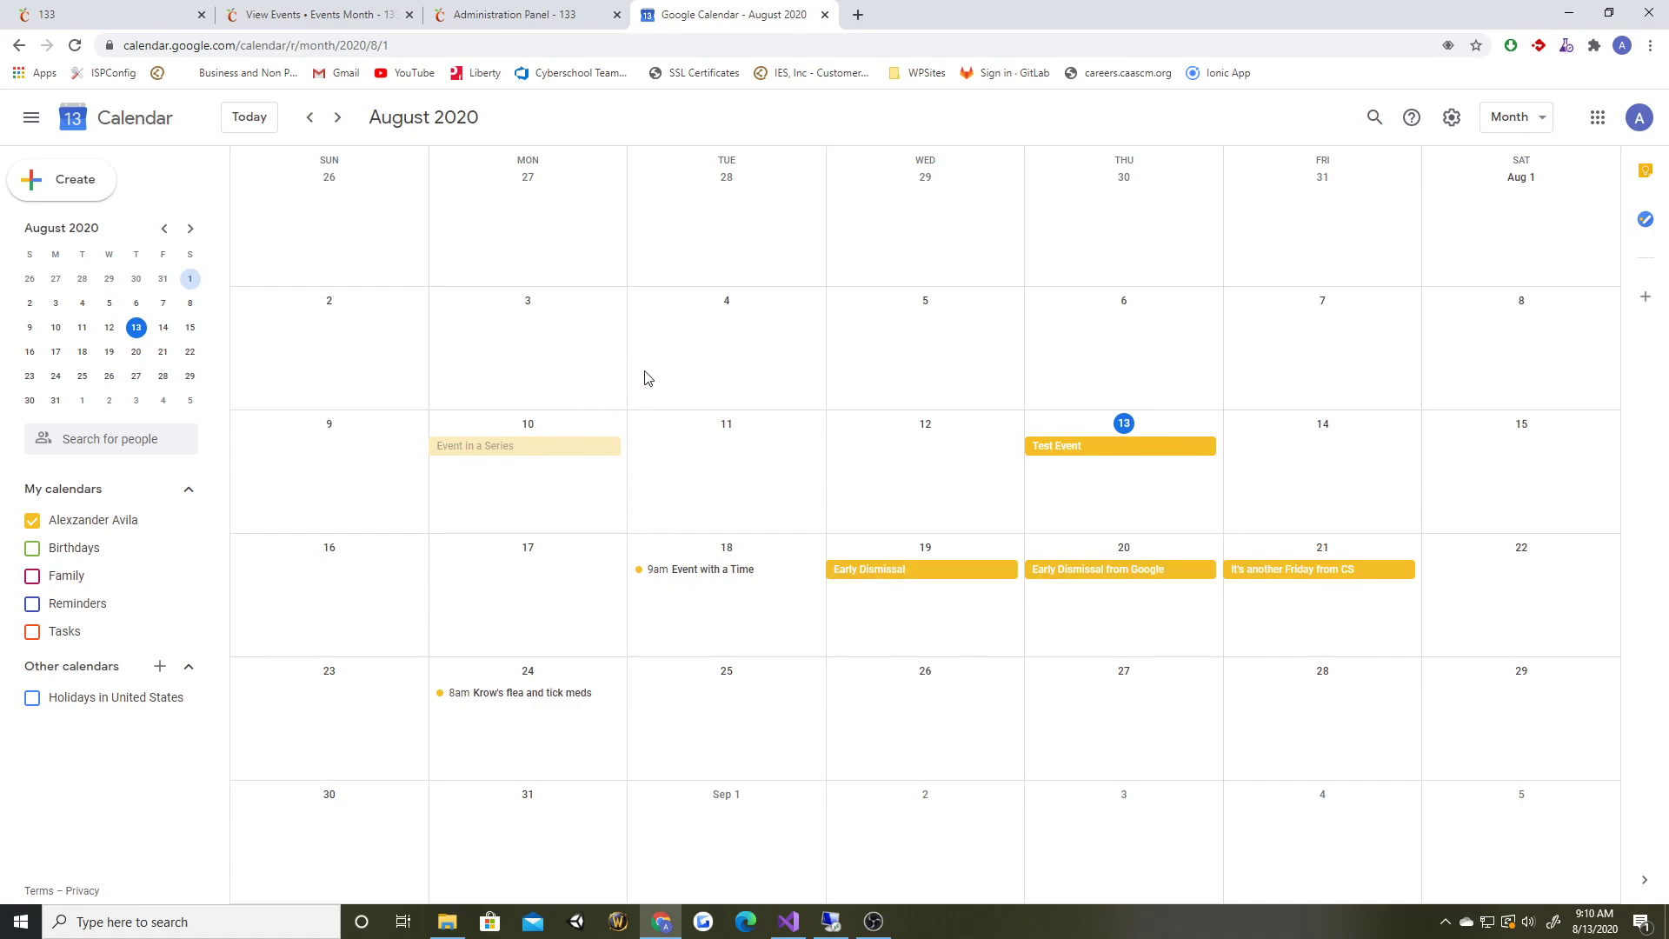
{"action": "left_click", "coordinate": [313, 15]}
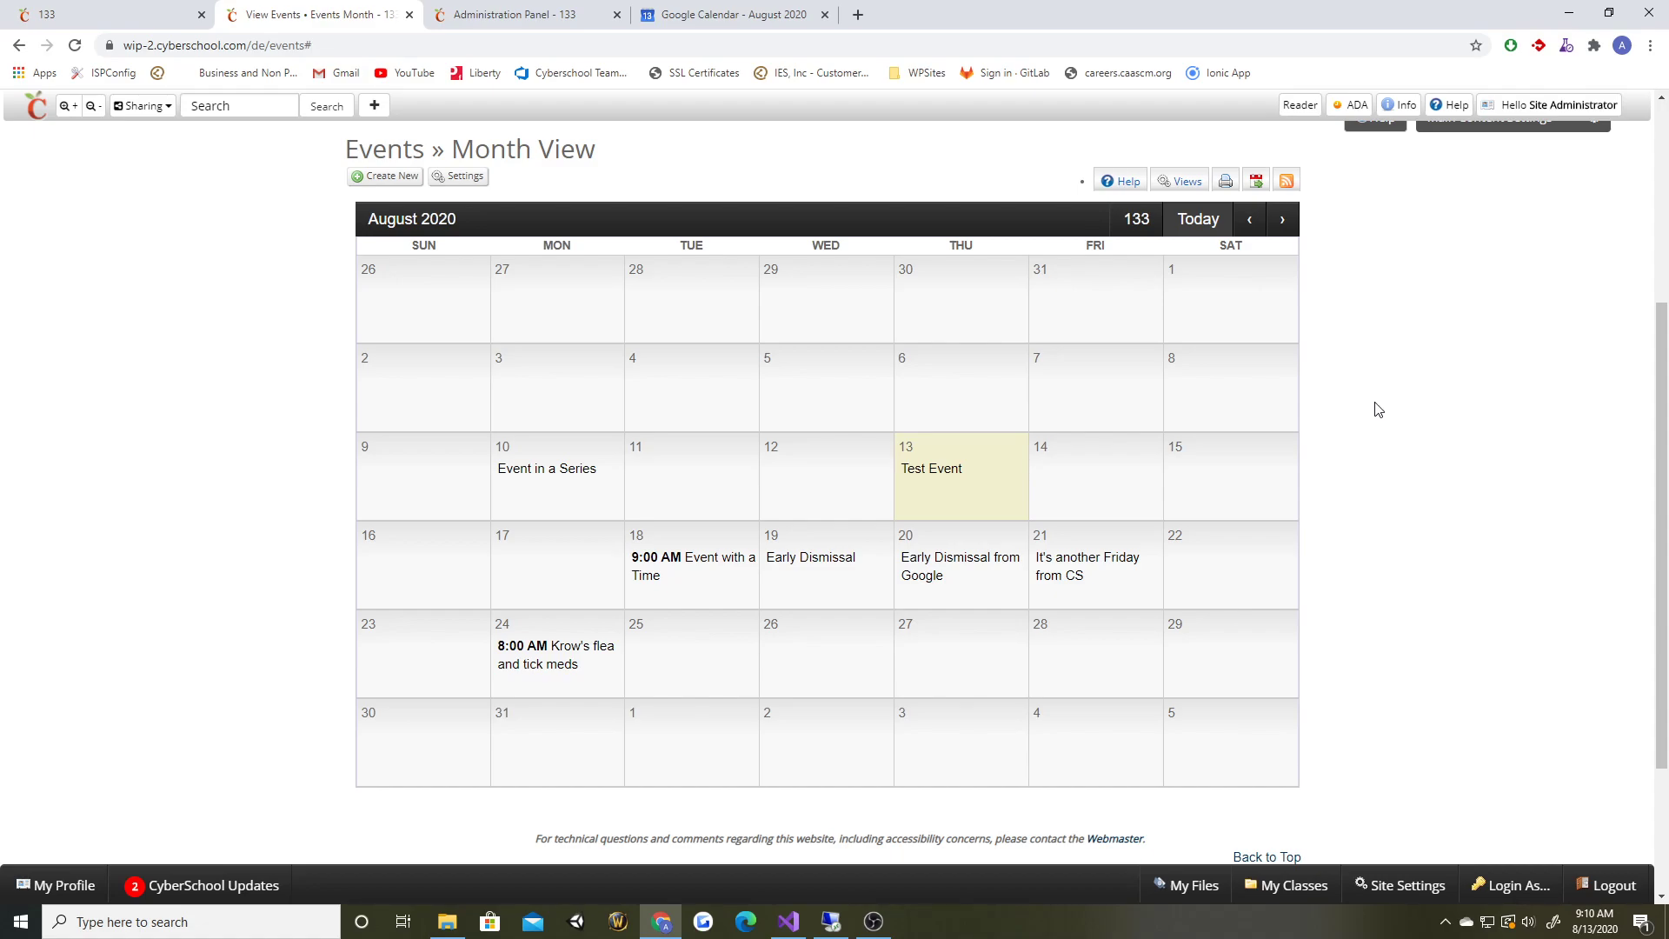
Step: On the Cyberschool site, append "This is an edit from CS" to the Early Dismissal from Google event's description and save it
{"action": "left_click", "coordinate": [928, 566]}
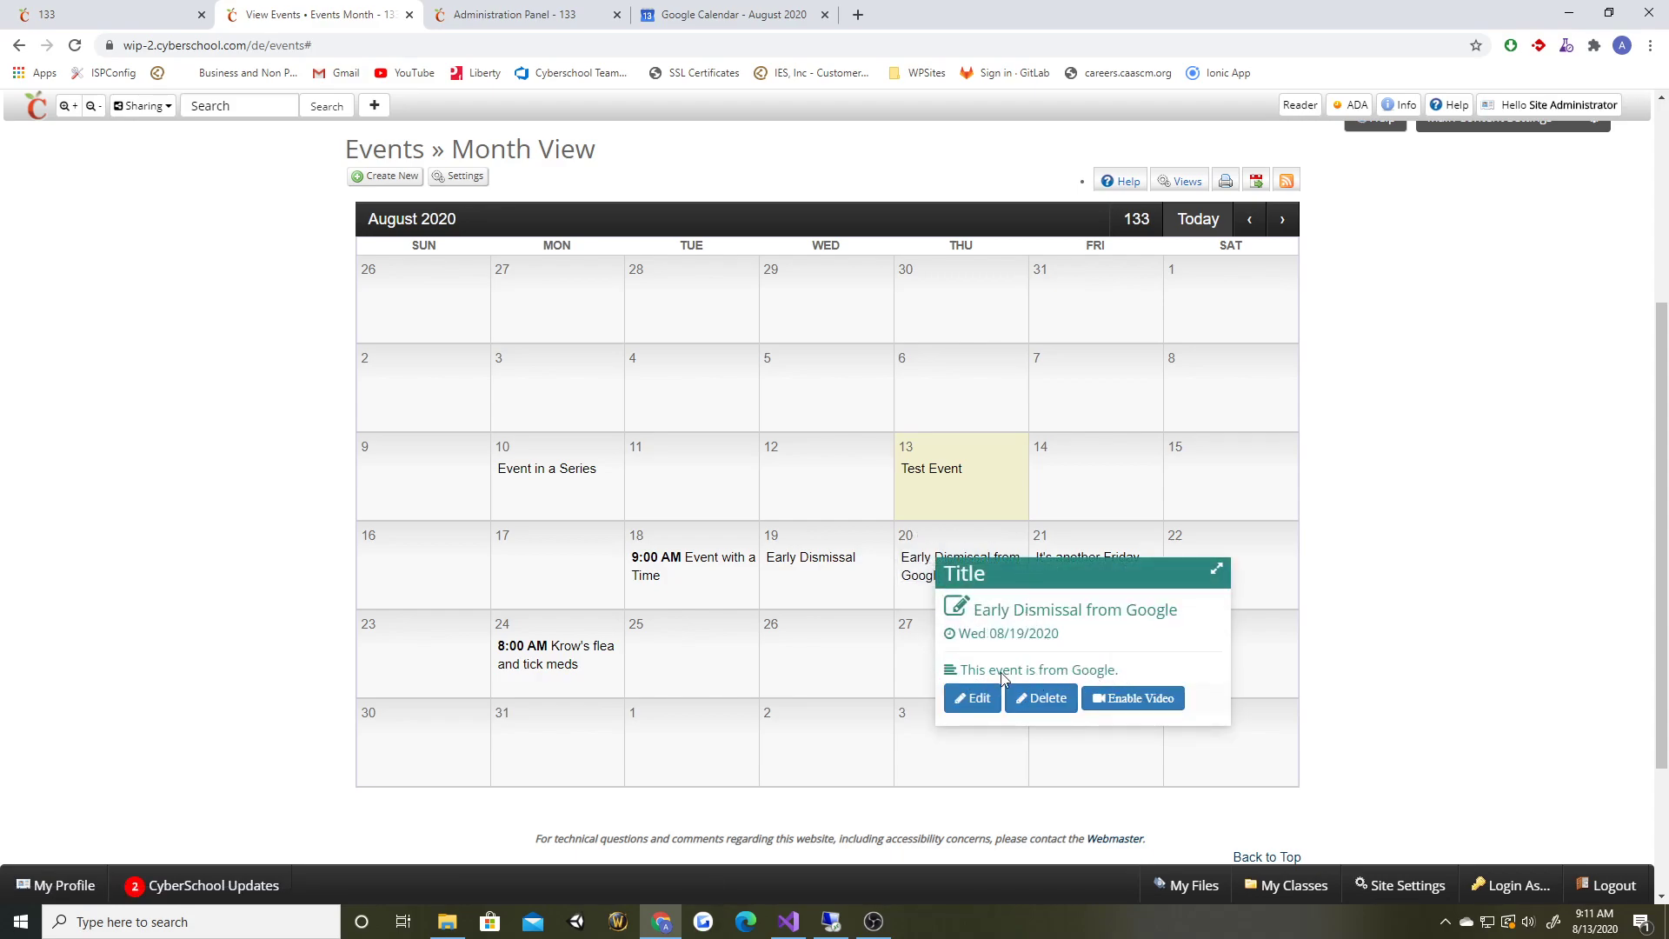
{"action": "left_click", "coordinate": [971, 706]}
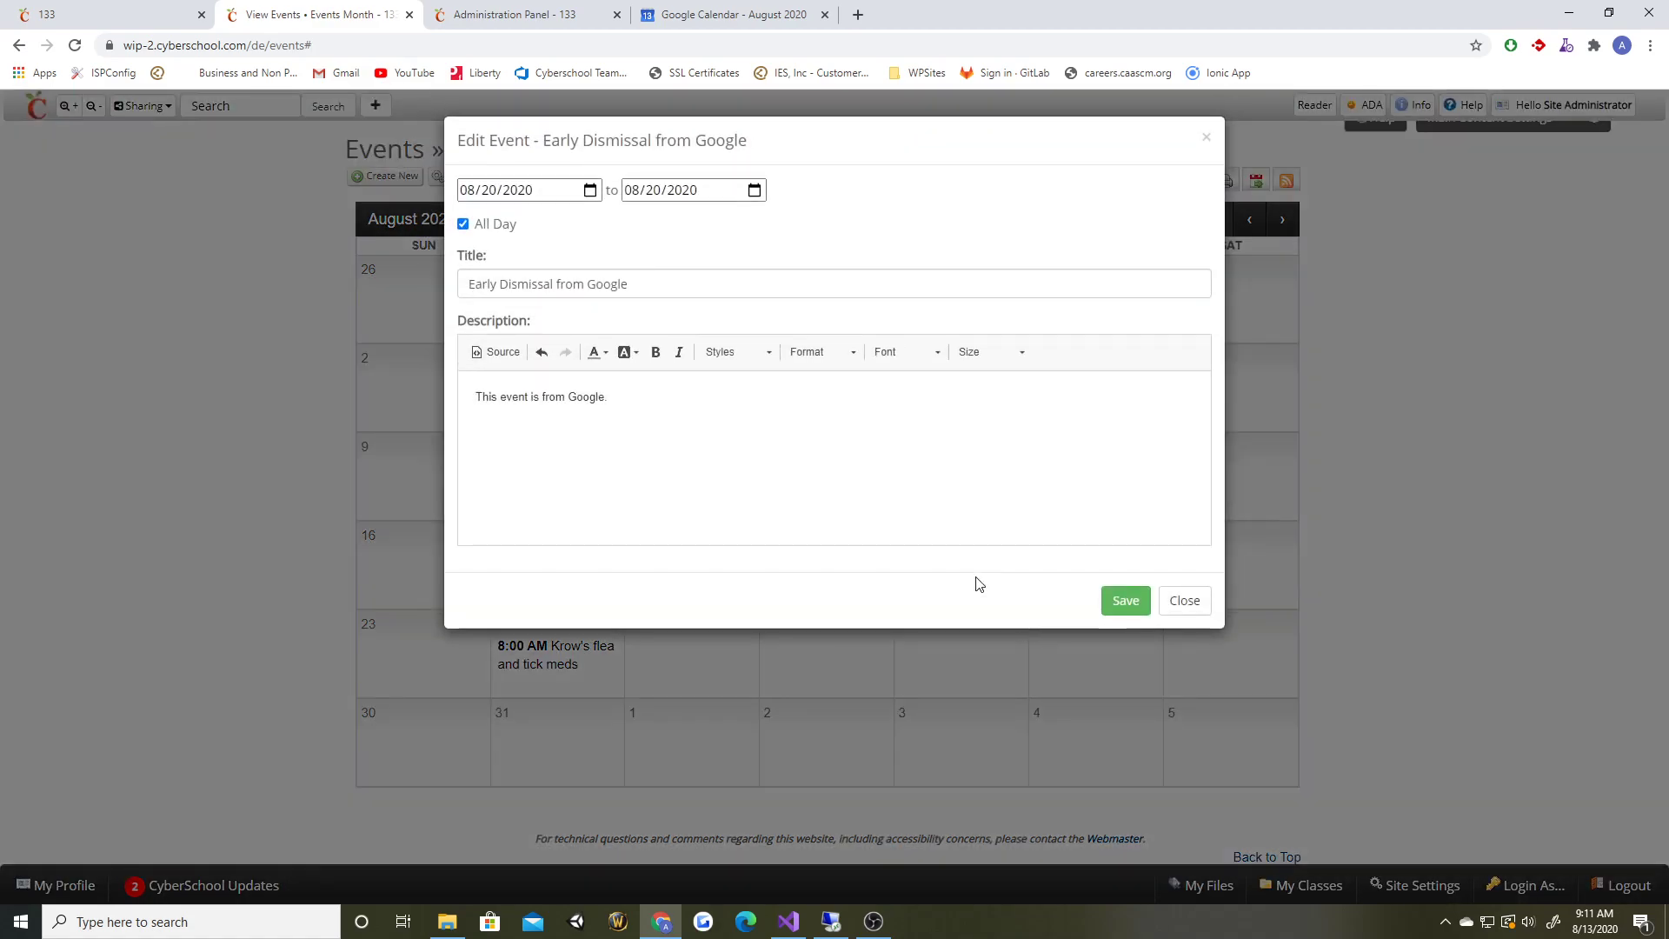
{"action": "left_click", "coordinate": [630, 405]}
{"action": "type", "text": "This is"}
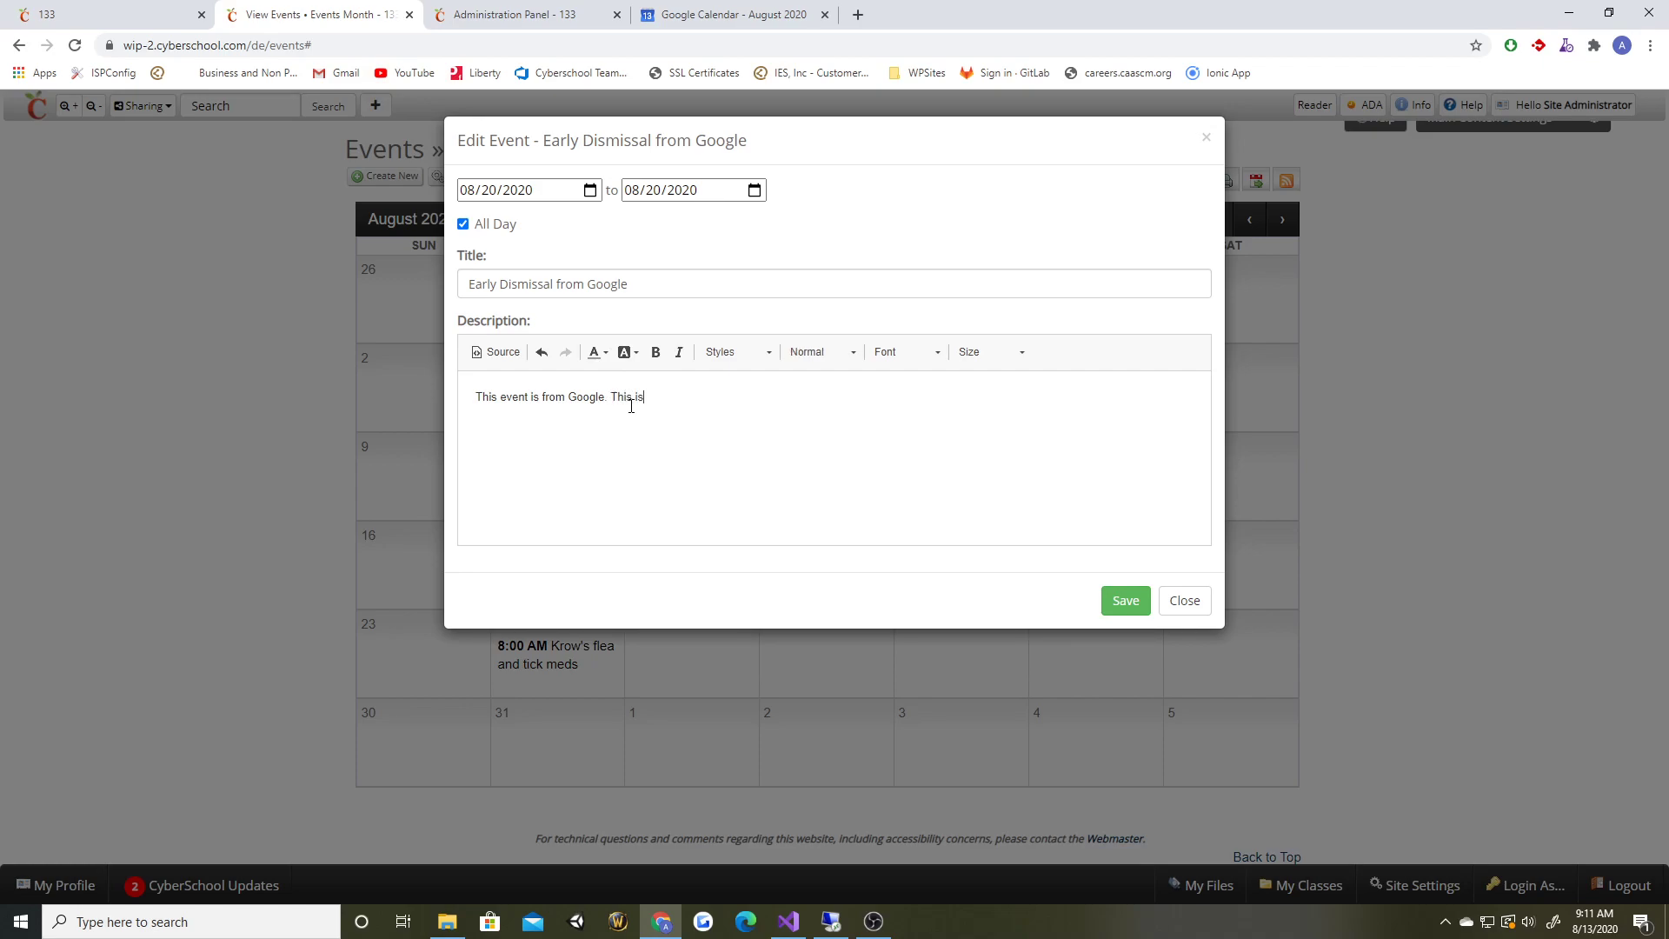
{"action": "type", "text": " an edit from CS"}
{"action": "left_click", "coordinate": [1128, 600]}
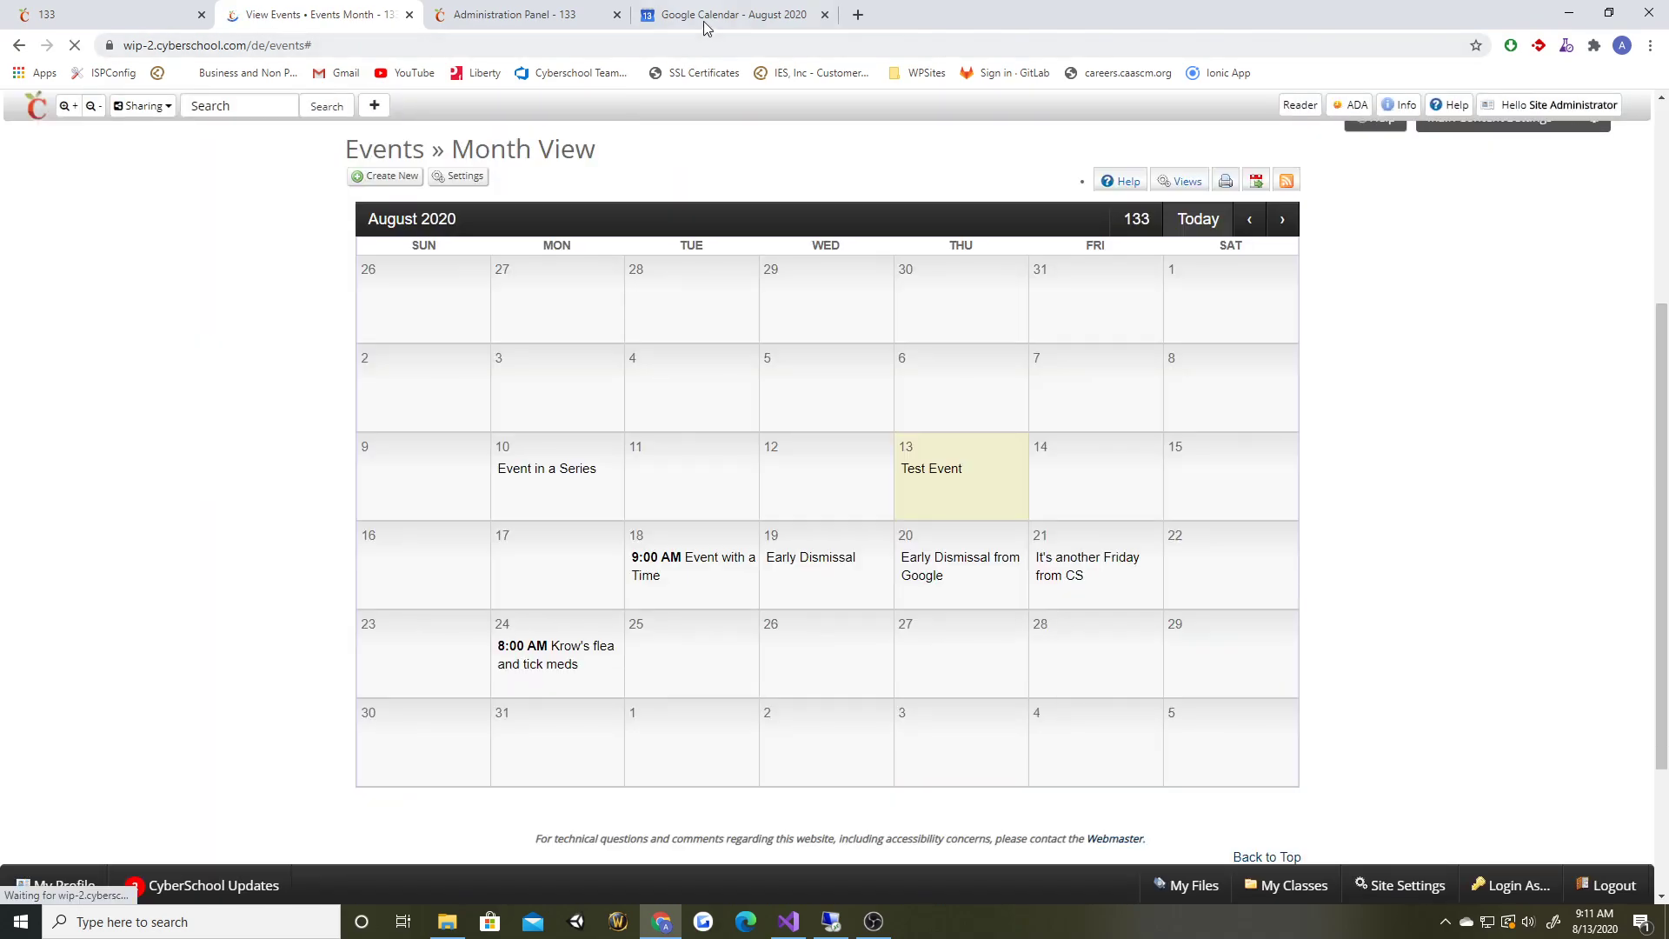
Step: Open the Early Dismissal from Google event in Google Calendar and examine its description for the added sentence
{"action": "left_click", "coordinate": [705, 25]}
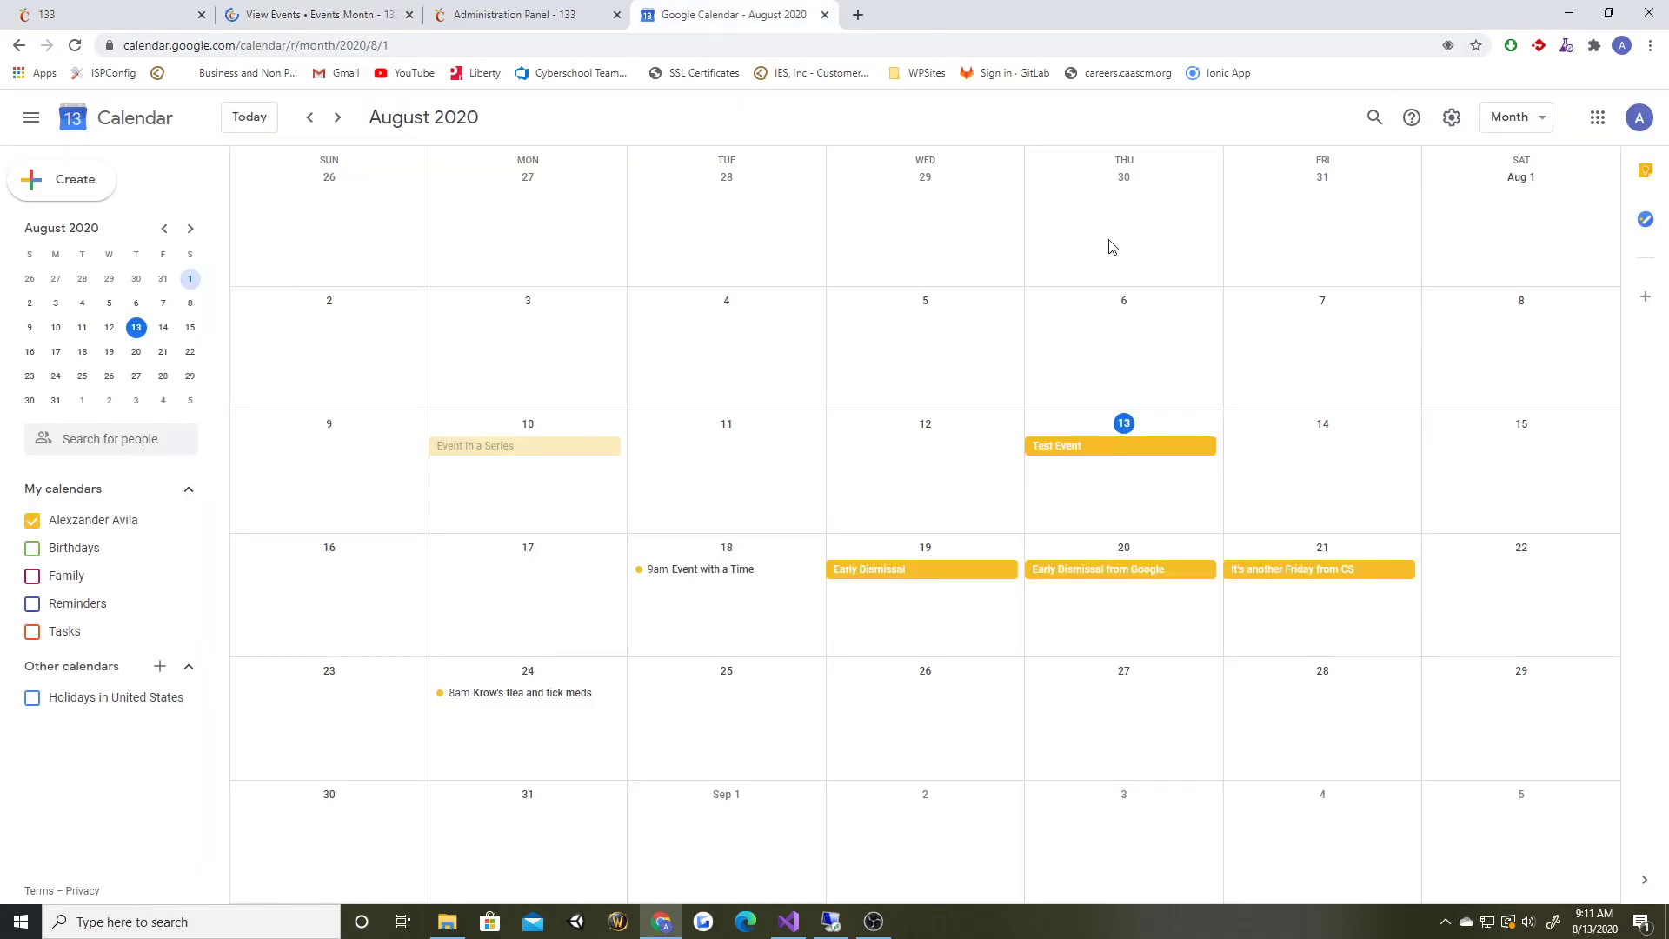
{"action": "left_click", "coordinate": [1093, 578]}
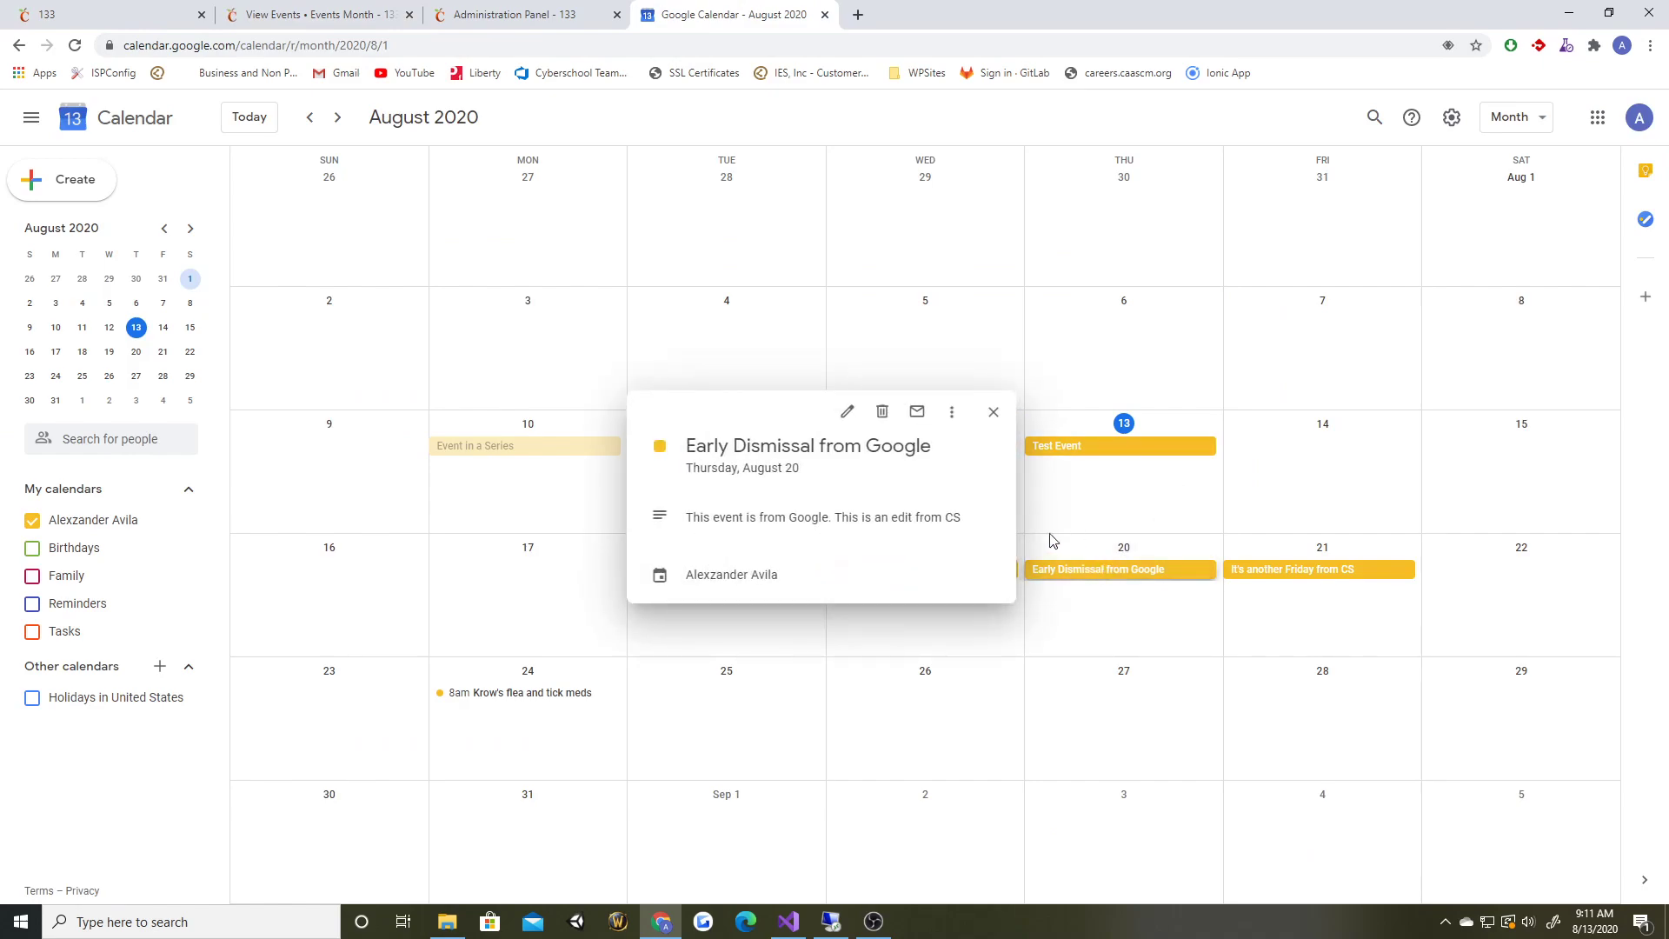
{"action": "left_click_drag", "start_coordinate": [835, 518], "coordinate": [971, 514]}
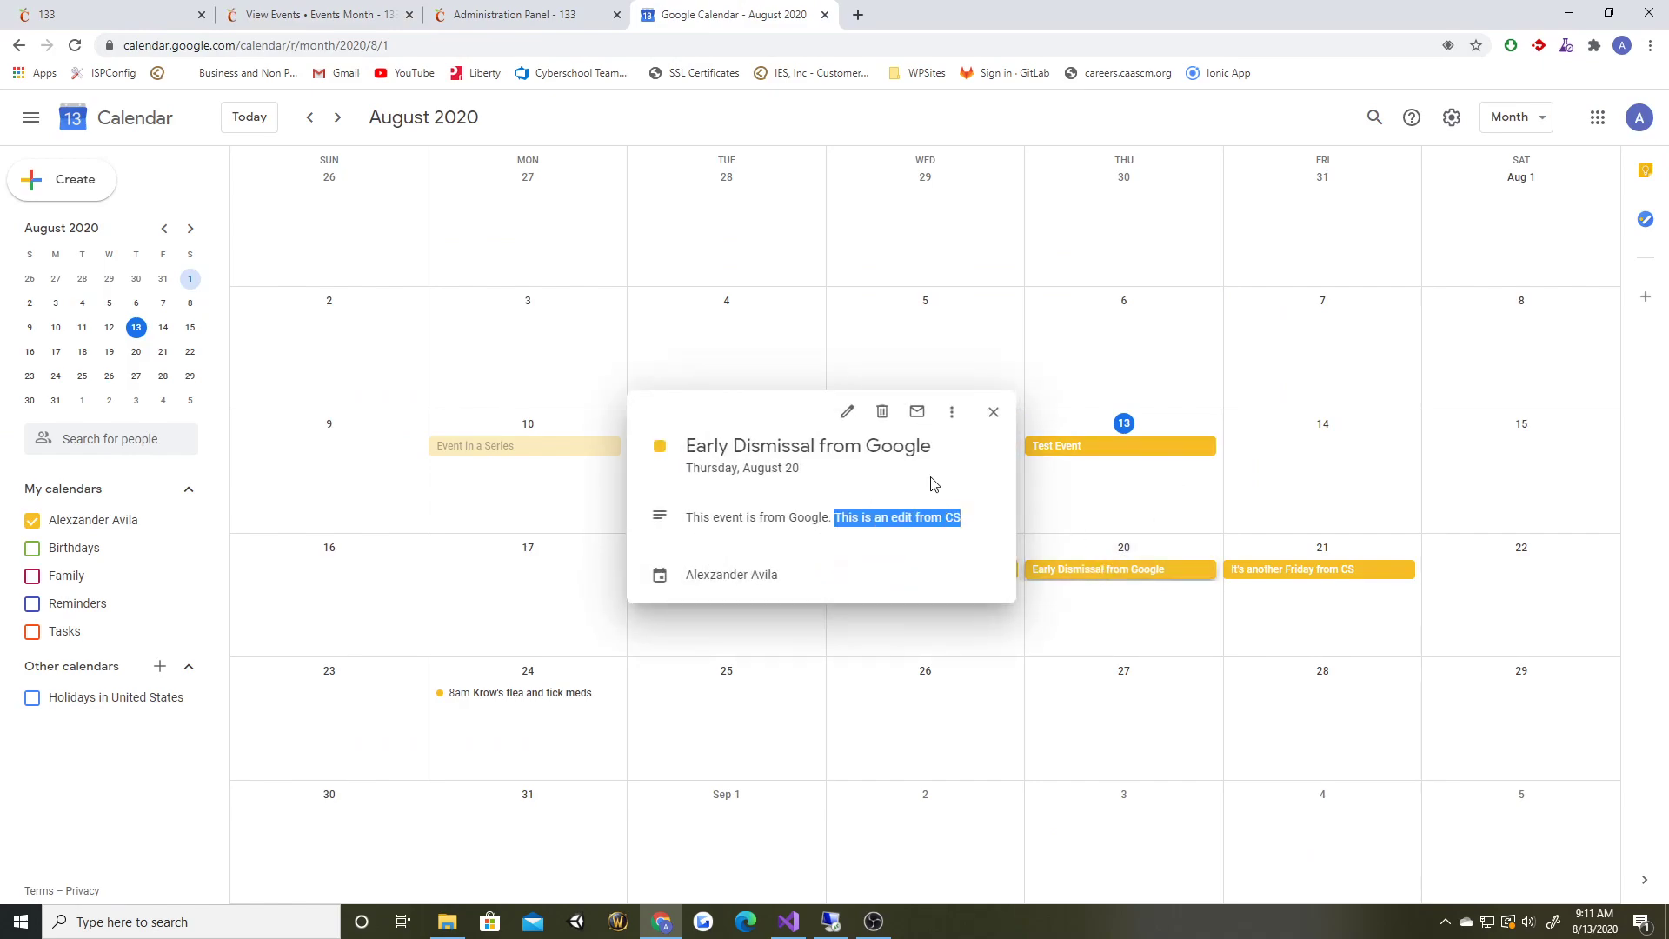
{"action": "left_click", "coordinate": [932, 492]}
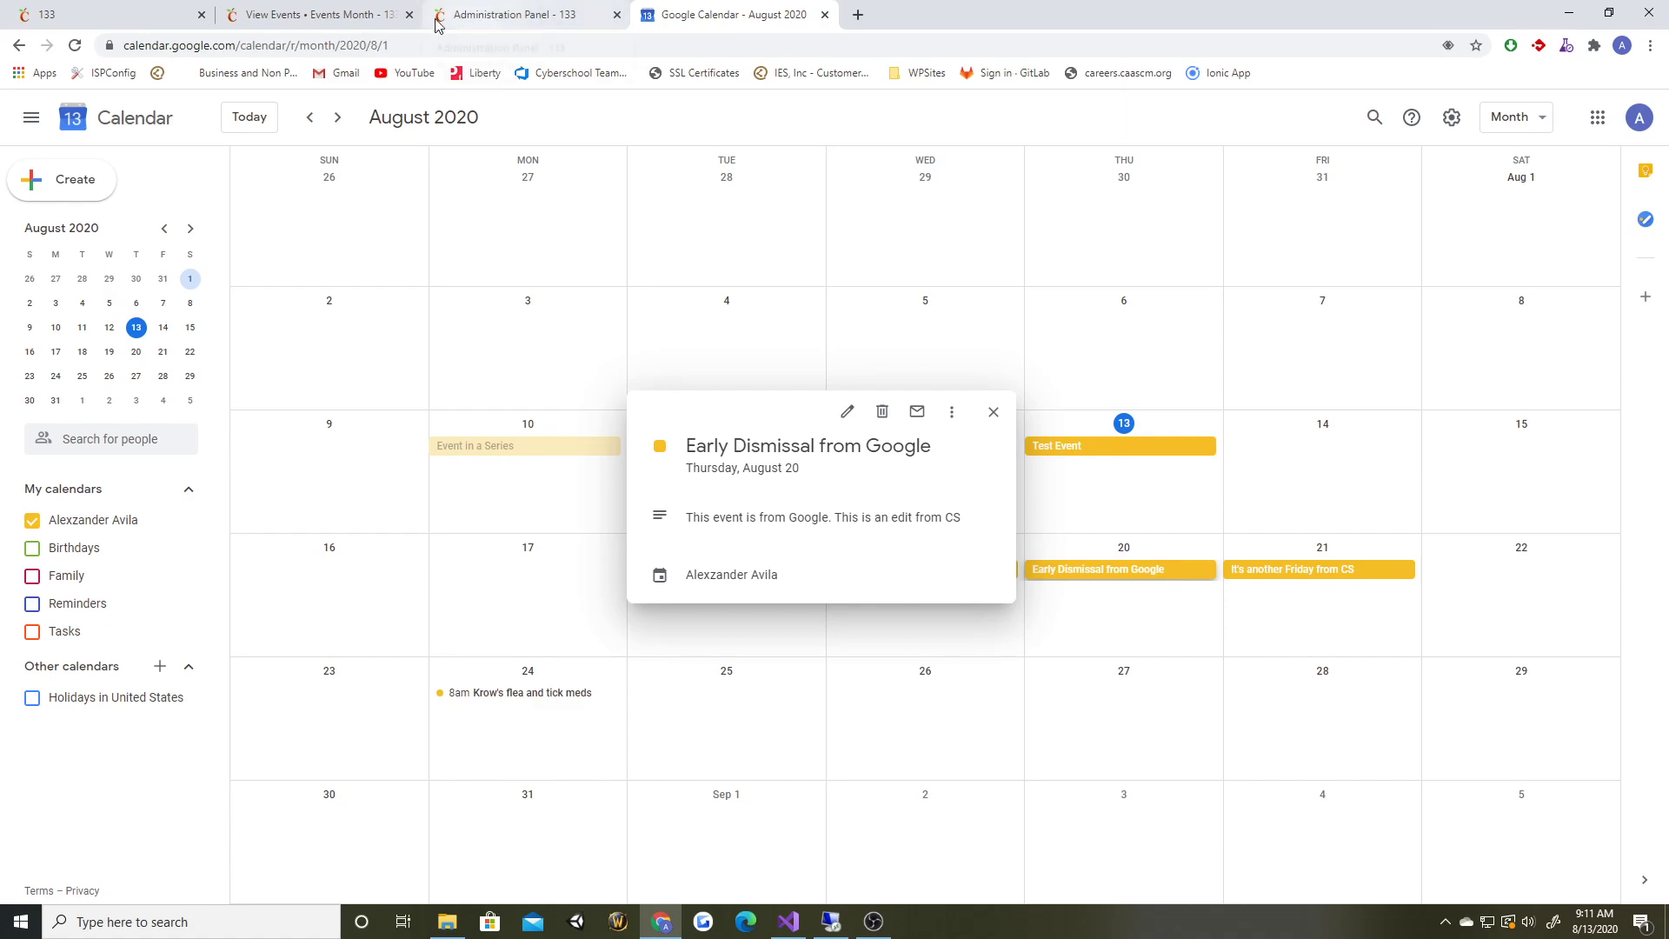
Step: Delete the August 21 event "It's another Friday from CS" from the Cyberschool site and reload Google Calendar to check it
{"action": "left_click", "coordinate": [317, 15]}
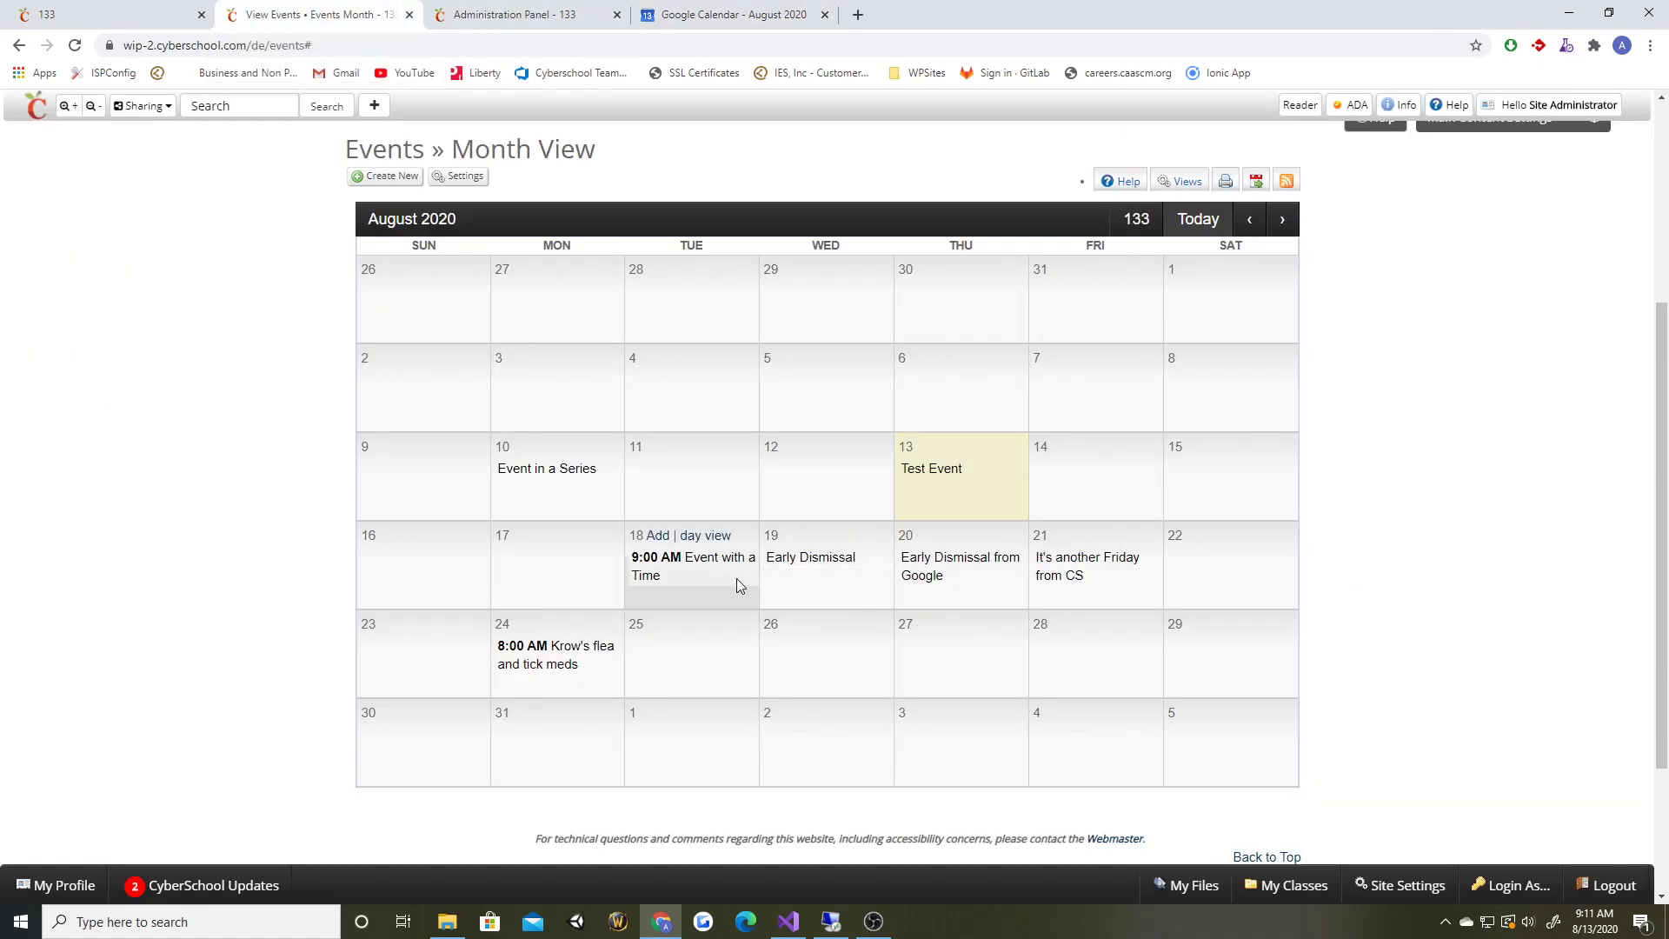
{"action": "mouse_move", "coordinate": [1059, 581]}
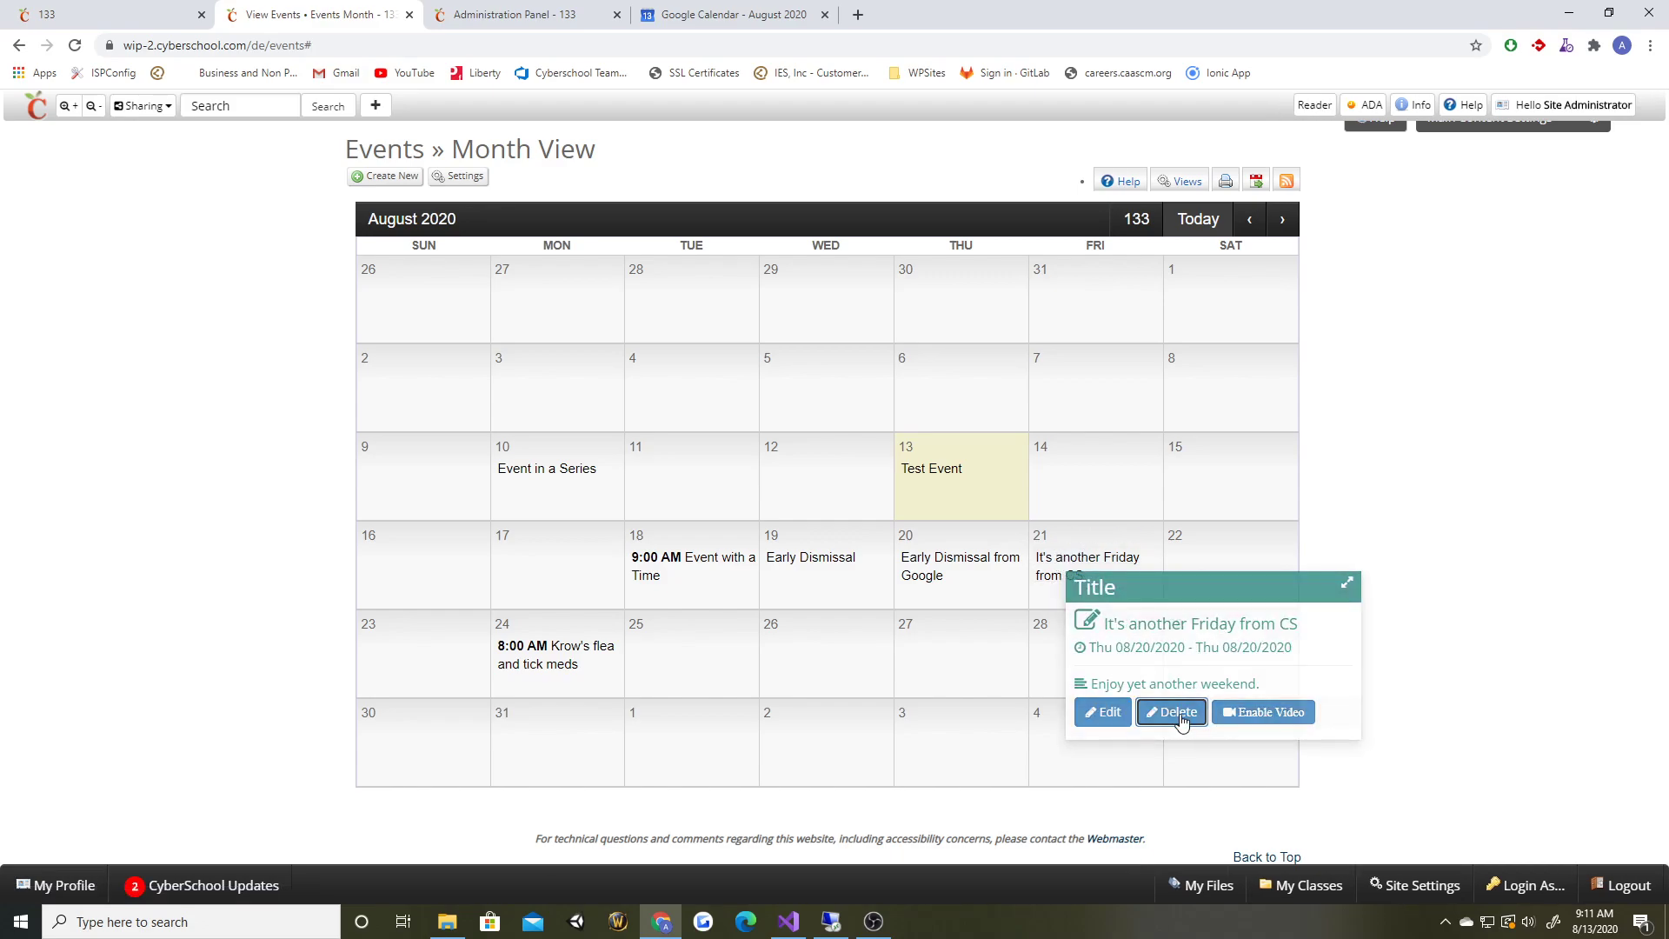
{"action": "left_click", "coordinate": [1178, 714]}
{"action": "left_click", "coordinate": [951, 256]}
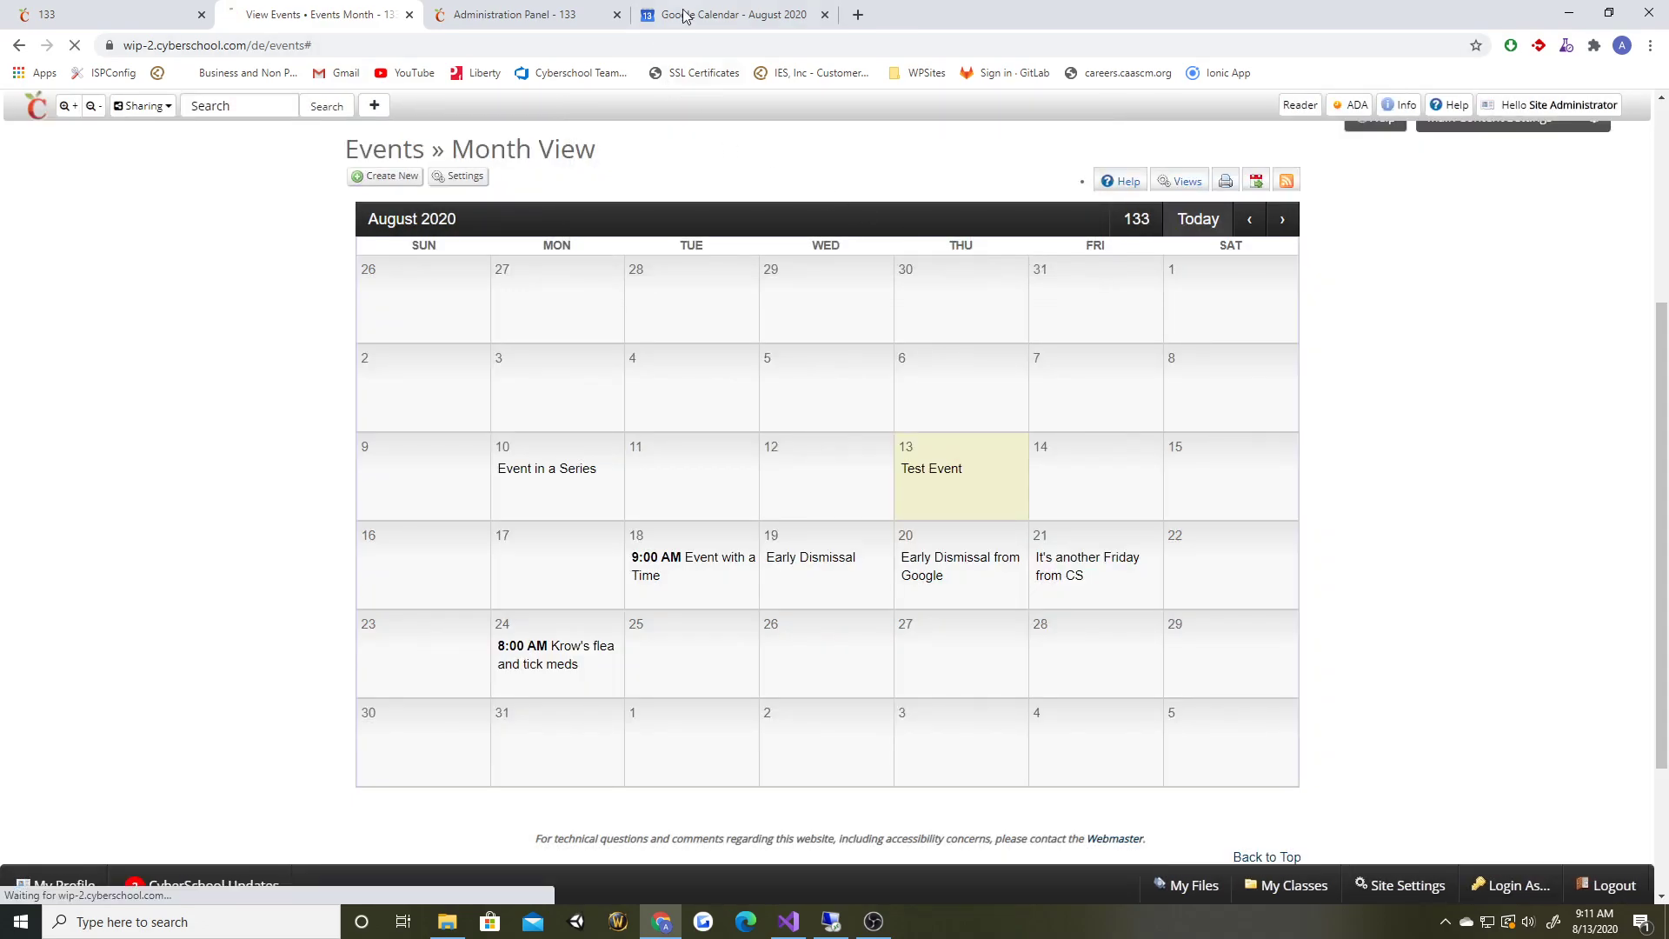
{"action": "left_click", "coordinate": [695, 15]}
{"action": "key", "text": "F5"}
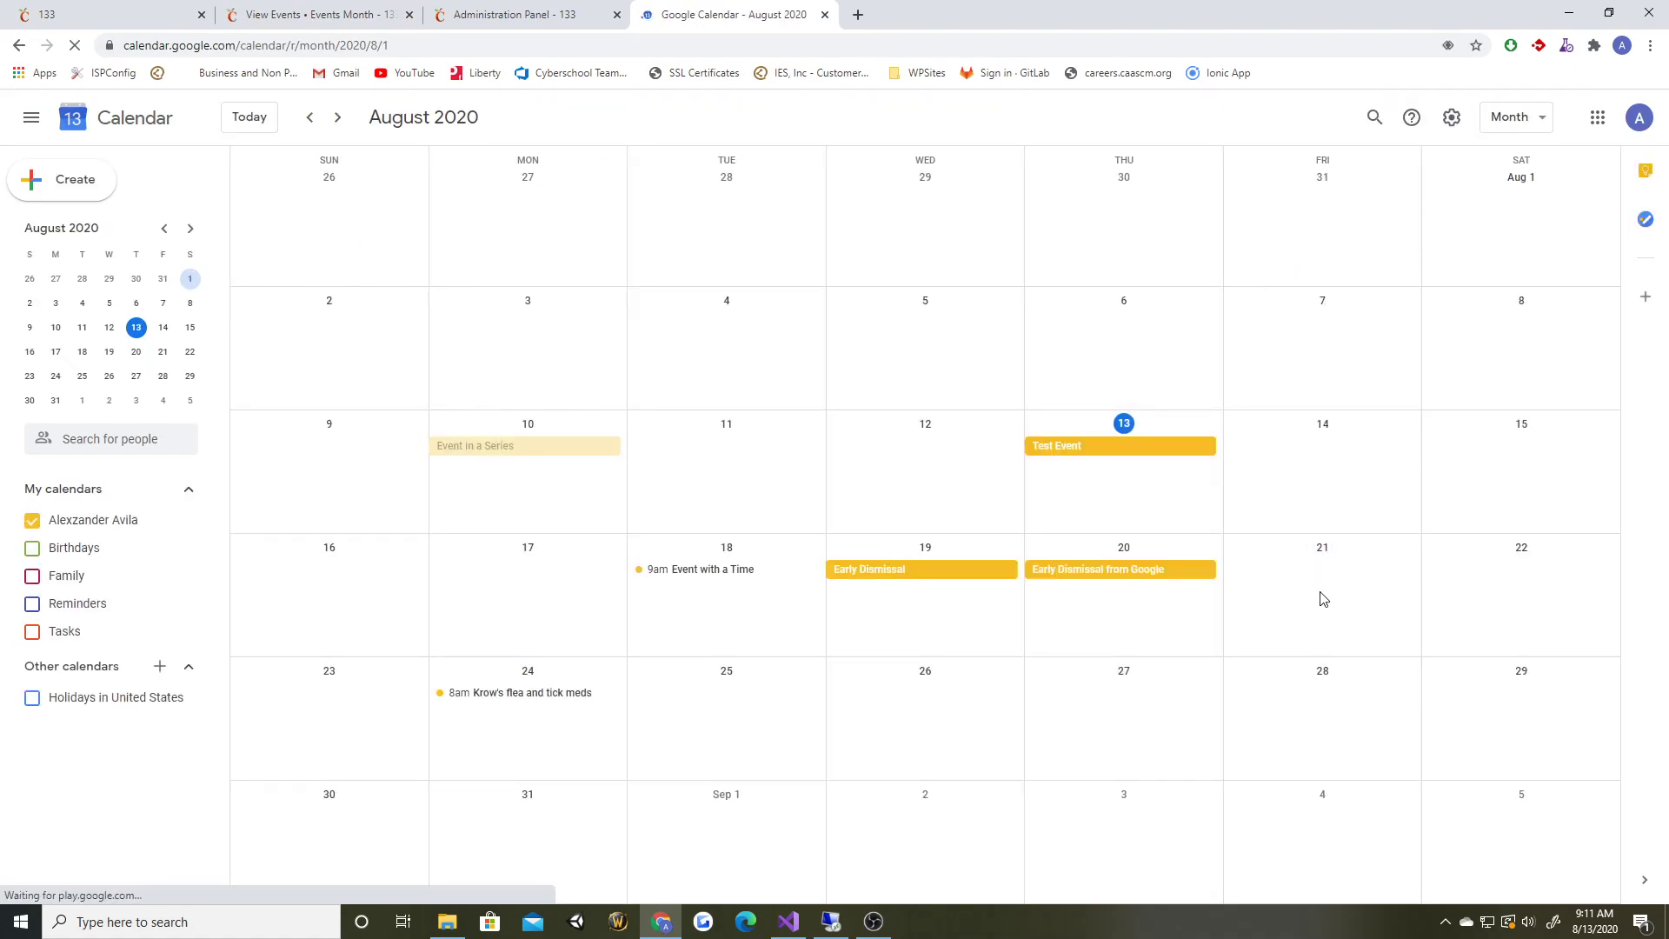
Step: Check Cyberschool's month view, the refreshed home page's Upcoming Events and Google Calendar for the deleted August 21 event
{"action": "left_click", "coordinate": [328, 15]}
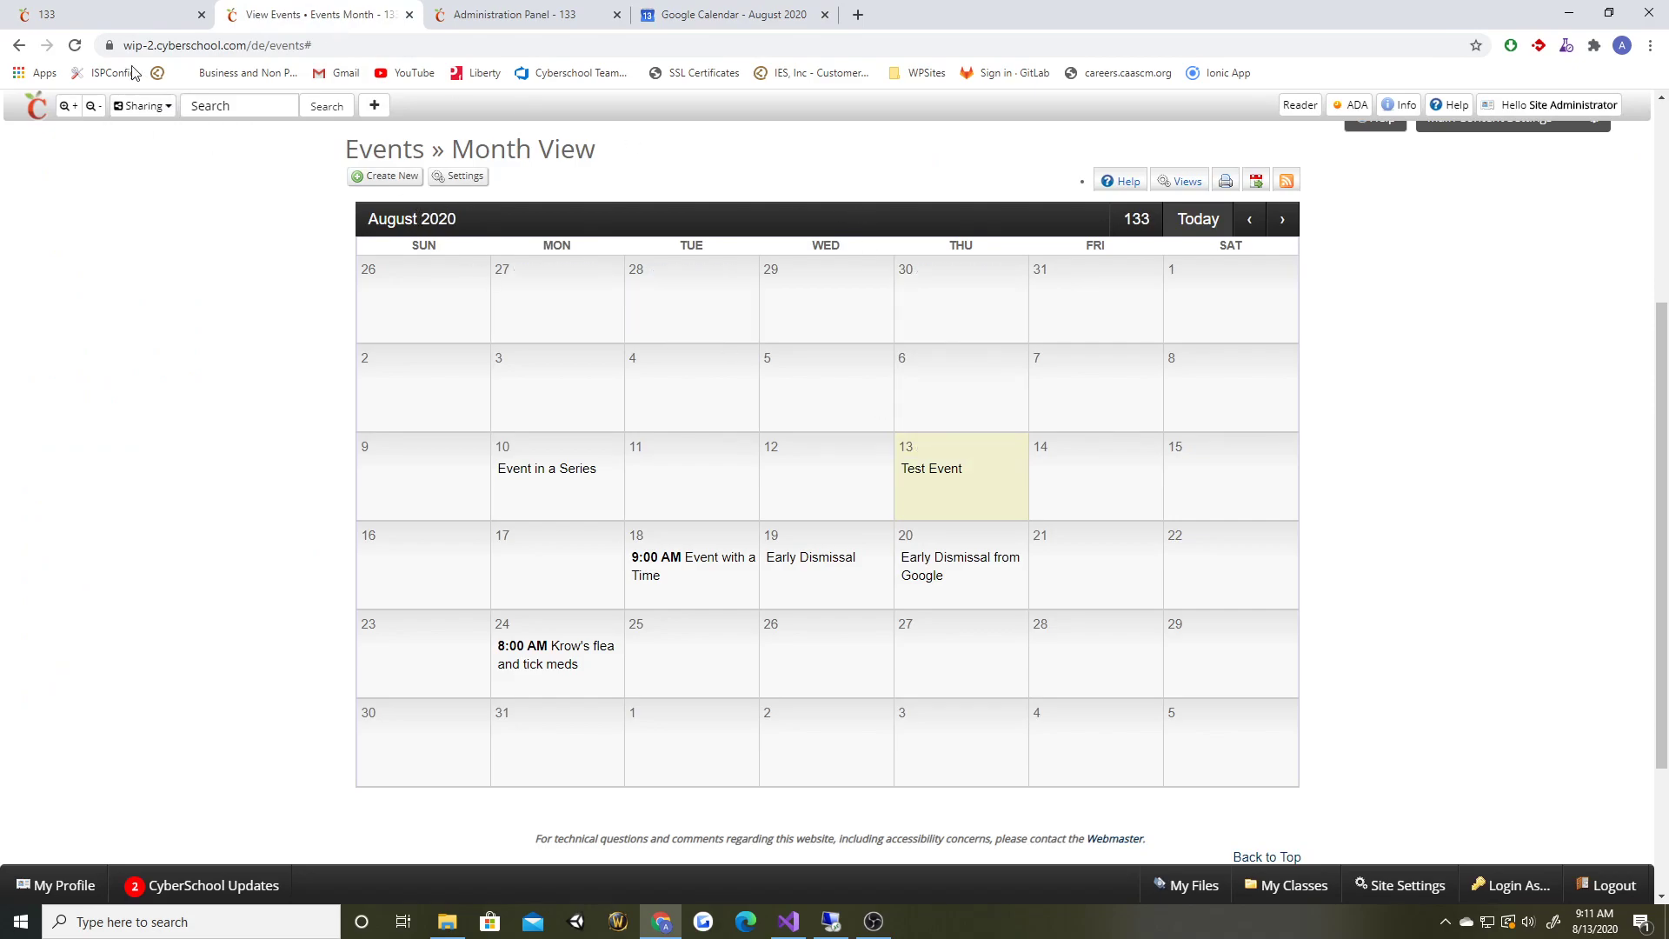
{"action": "key", "text": "ctrl+shift+Tab"}
{"action": "key", "text": "F5"}
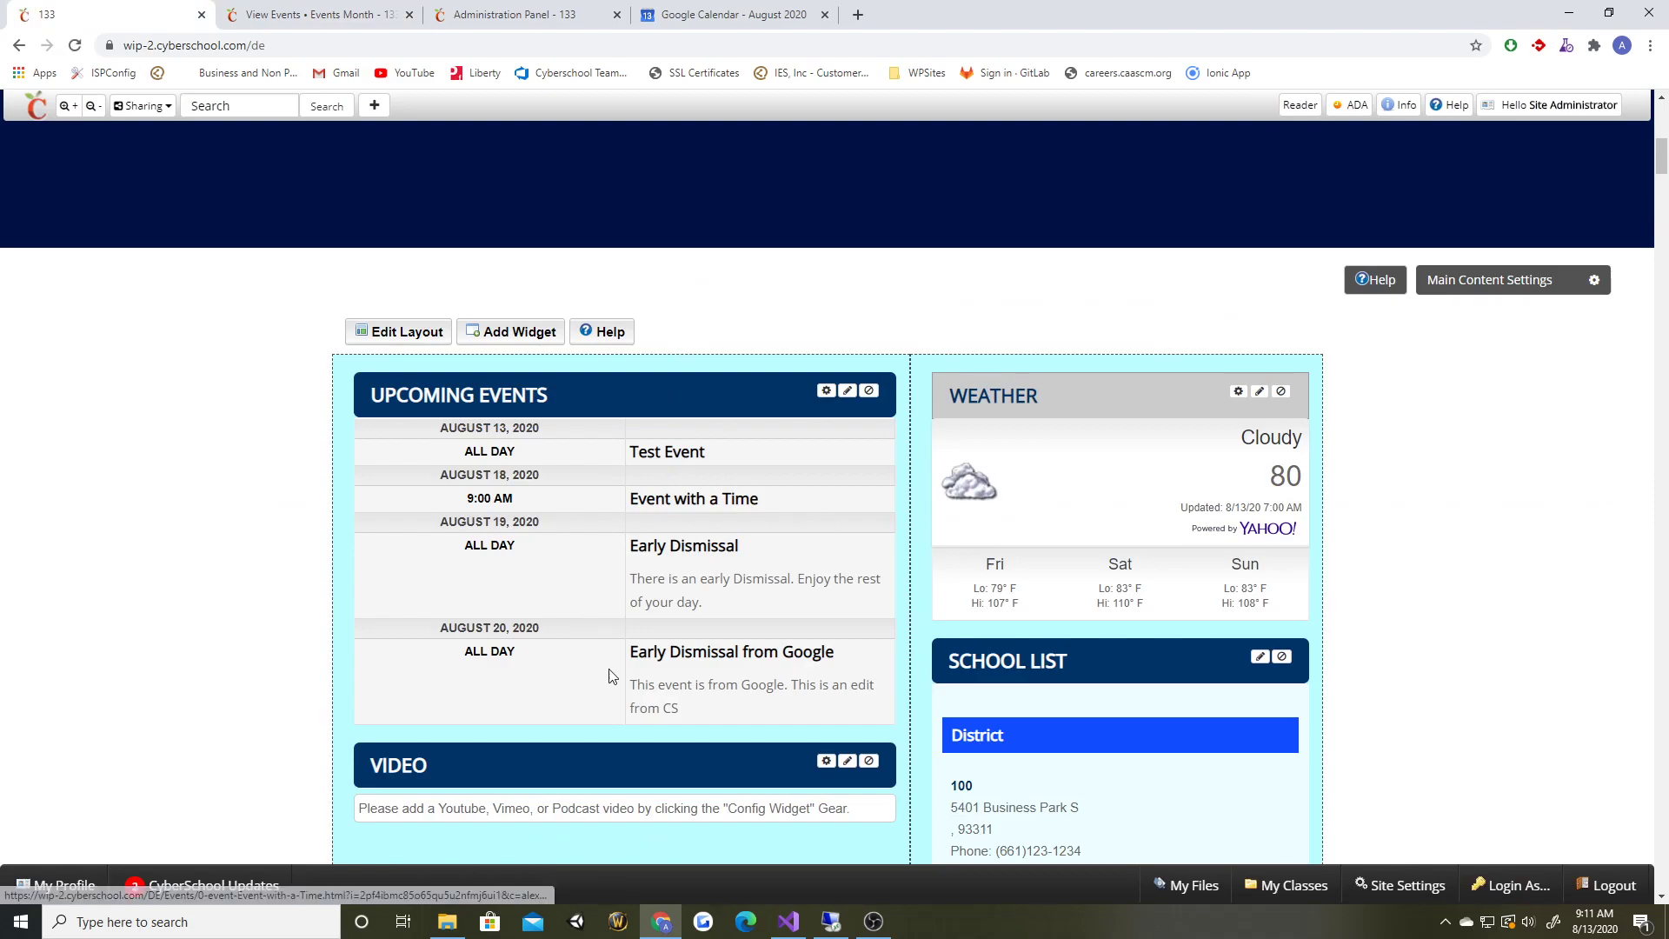
{"action": "left_click", "coordinate": [735, 15]}
{"action": "left_click", "coordinate": [365, 17]}
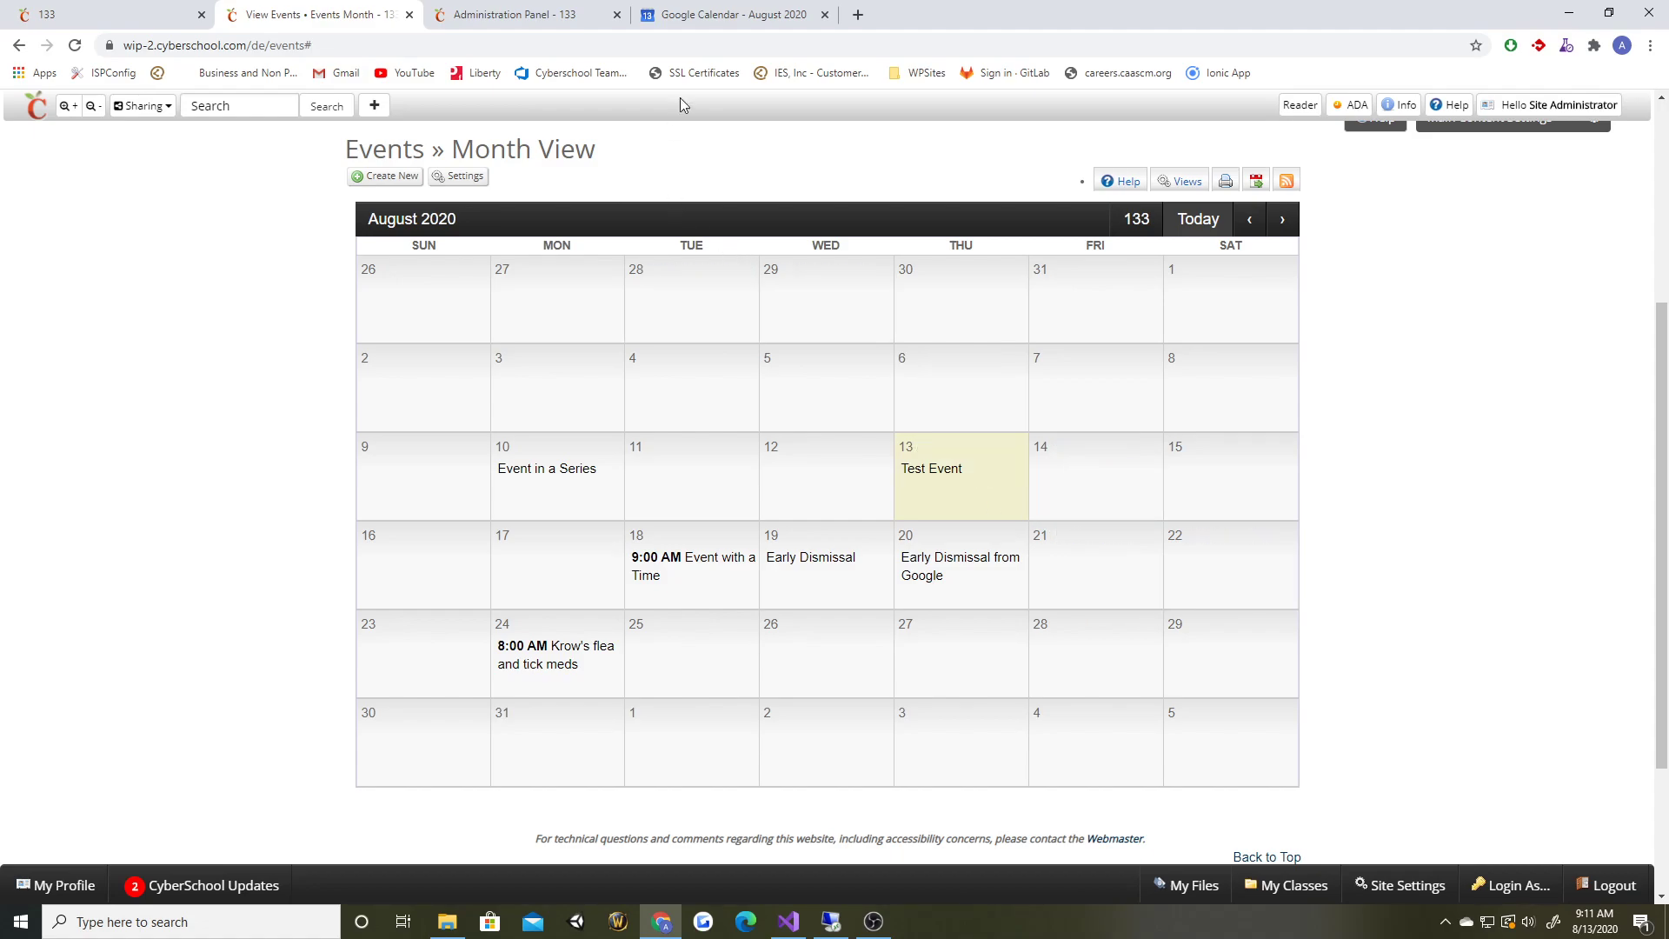
{"action": "left_click", "coordinate": [711, 22]}
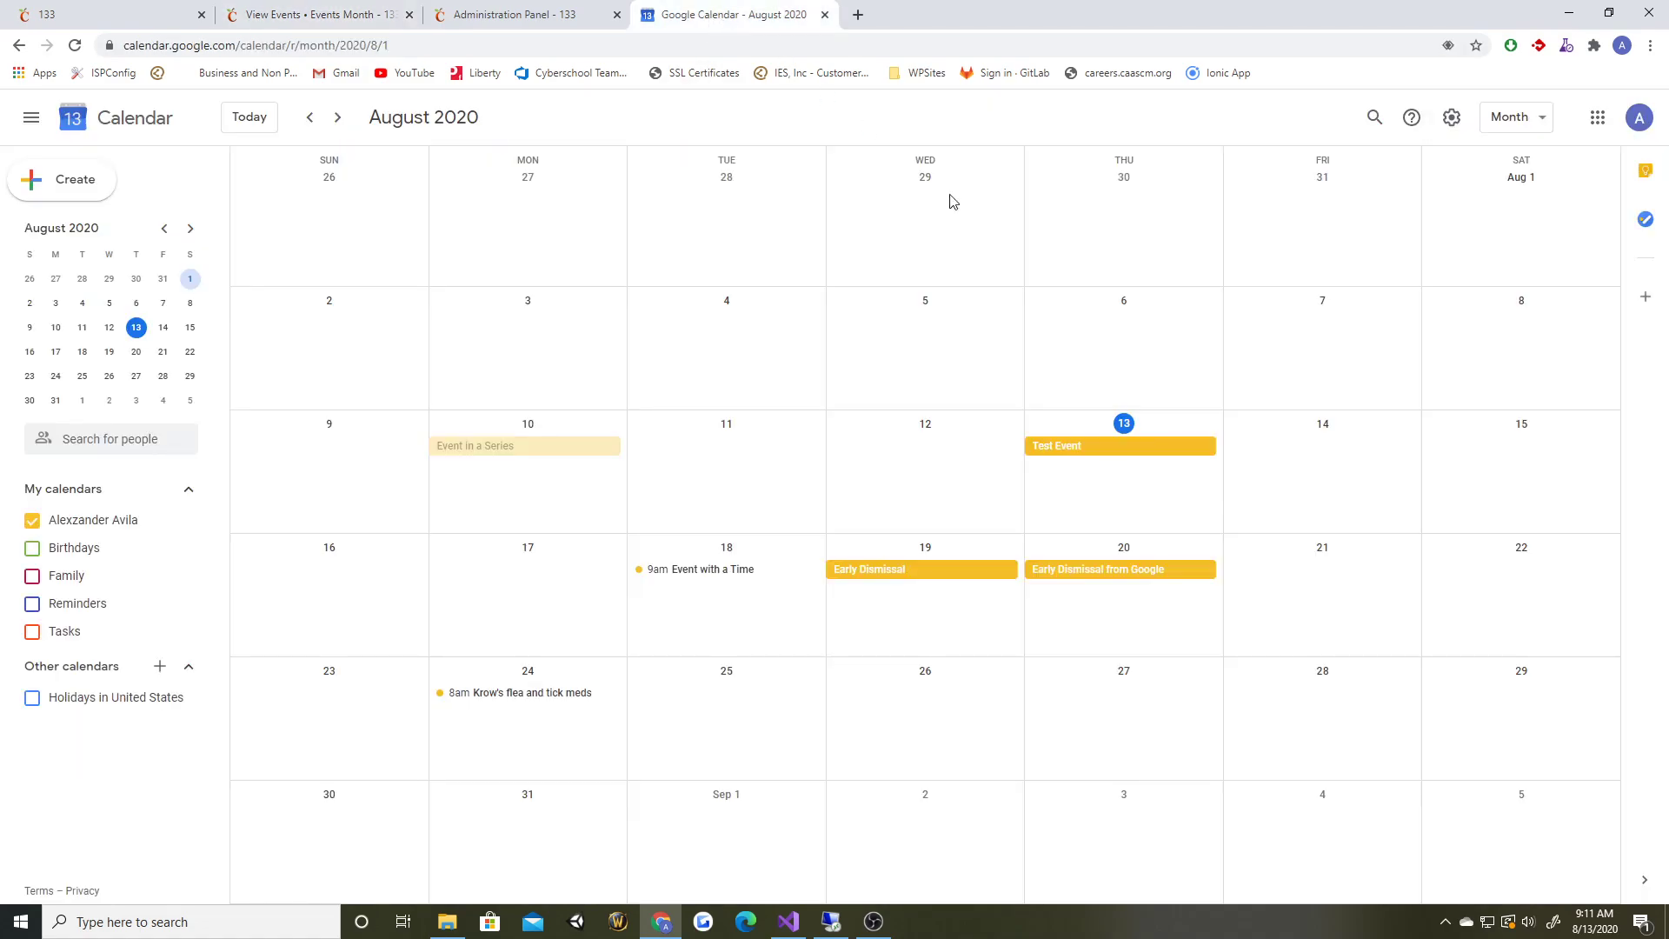
Step: Start a new all-day event for August 25, 2020 in Google Calendar and compare its location field with Cyberschool's events view
{"action": "double_click", "coordinate": [695, 710]}
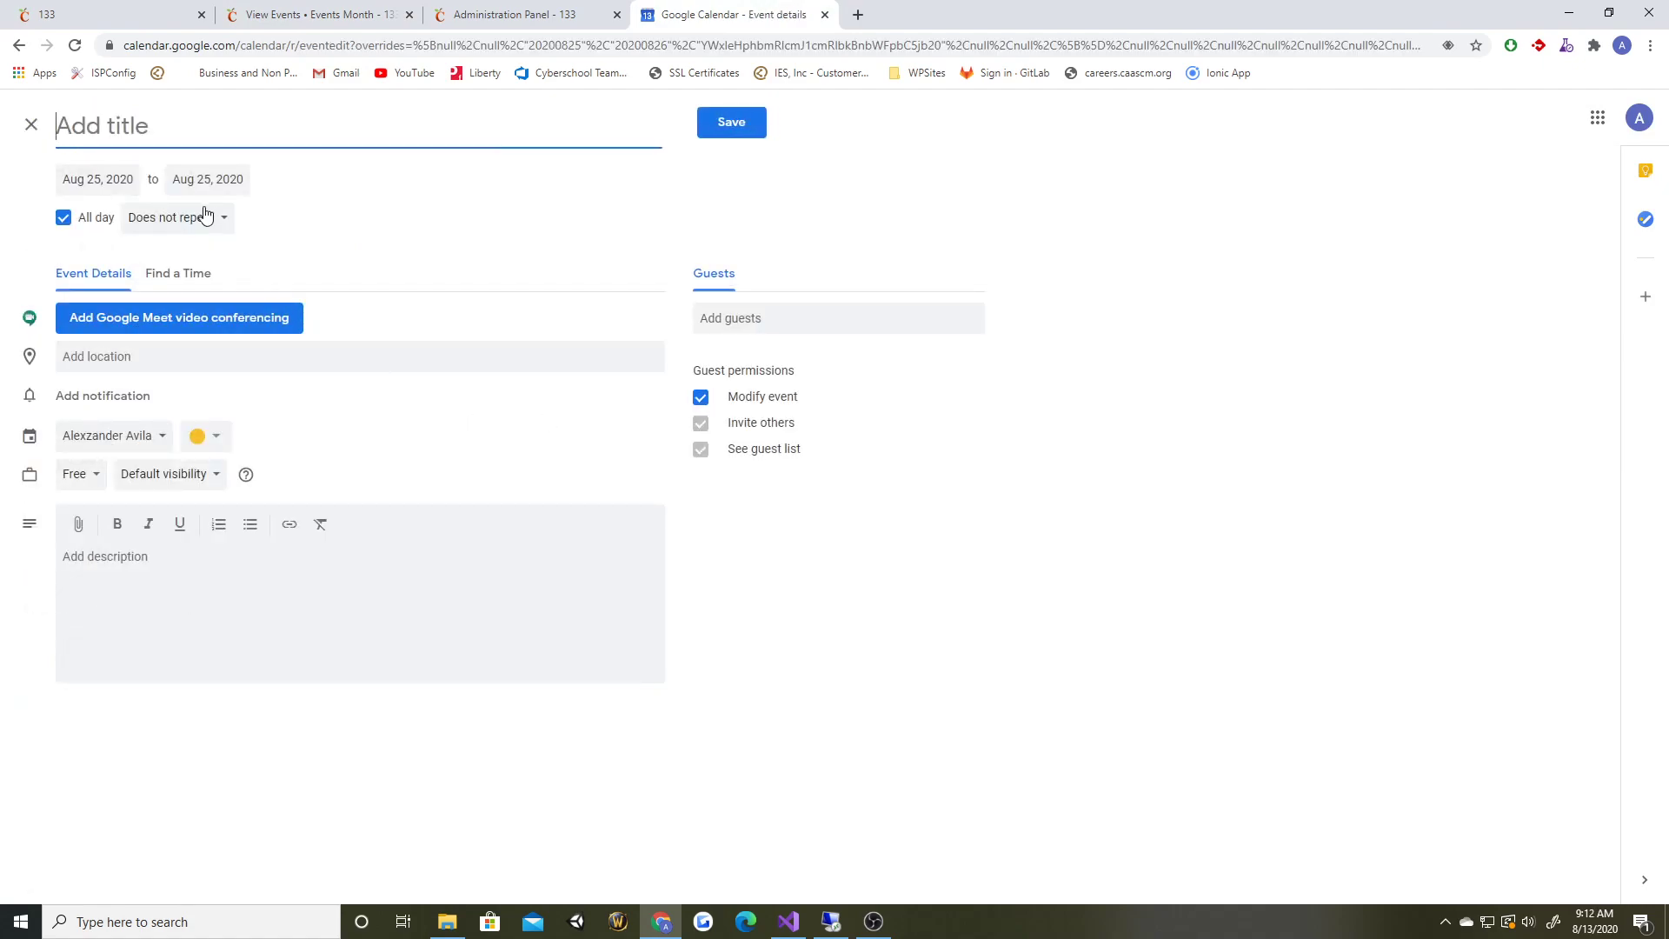
{"action": "left_click", "coordinate": [72, 364]}
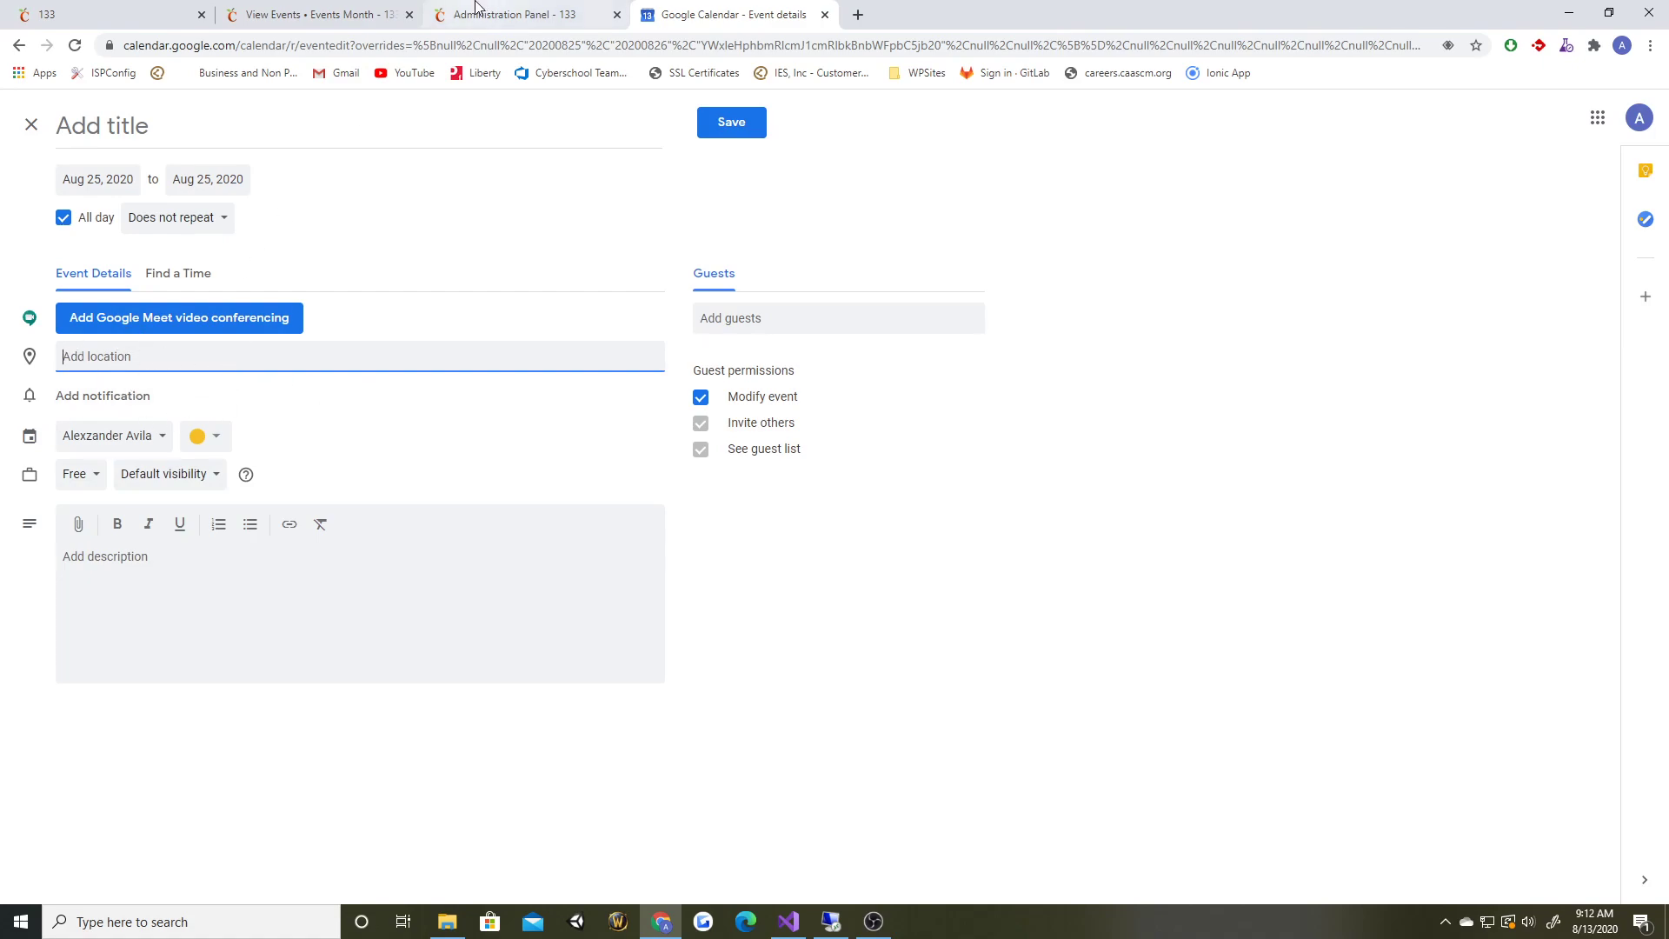
{"action": "left_click", "coordinate": [318, 15]}
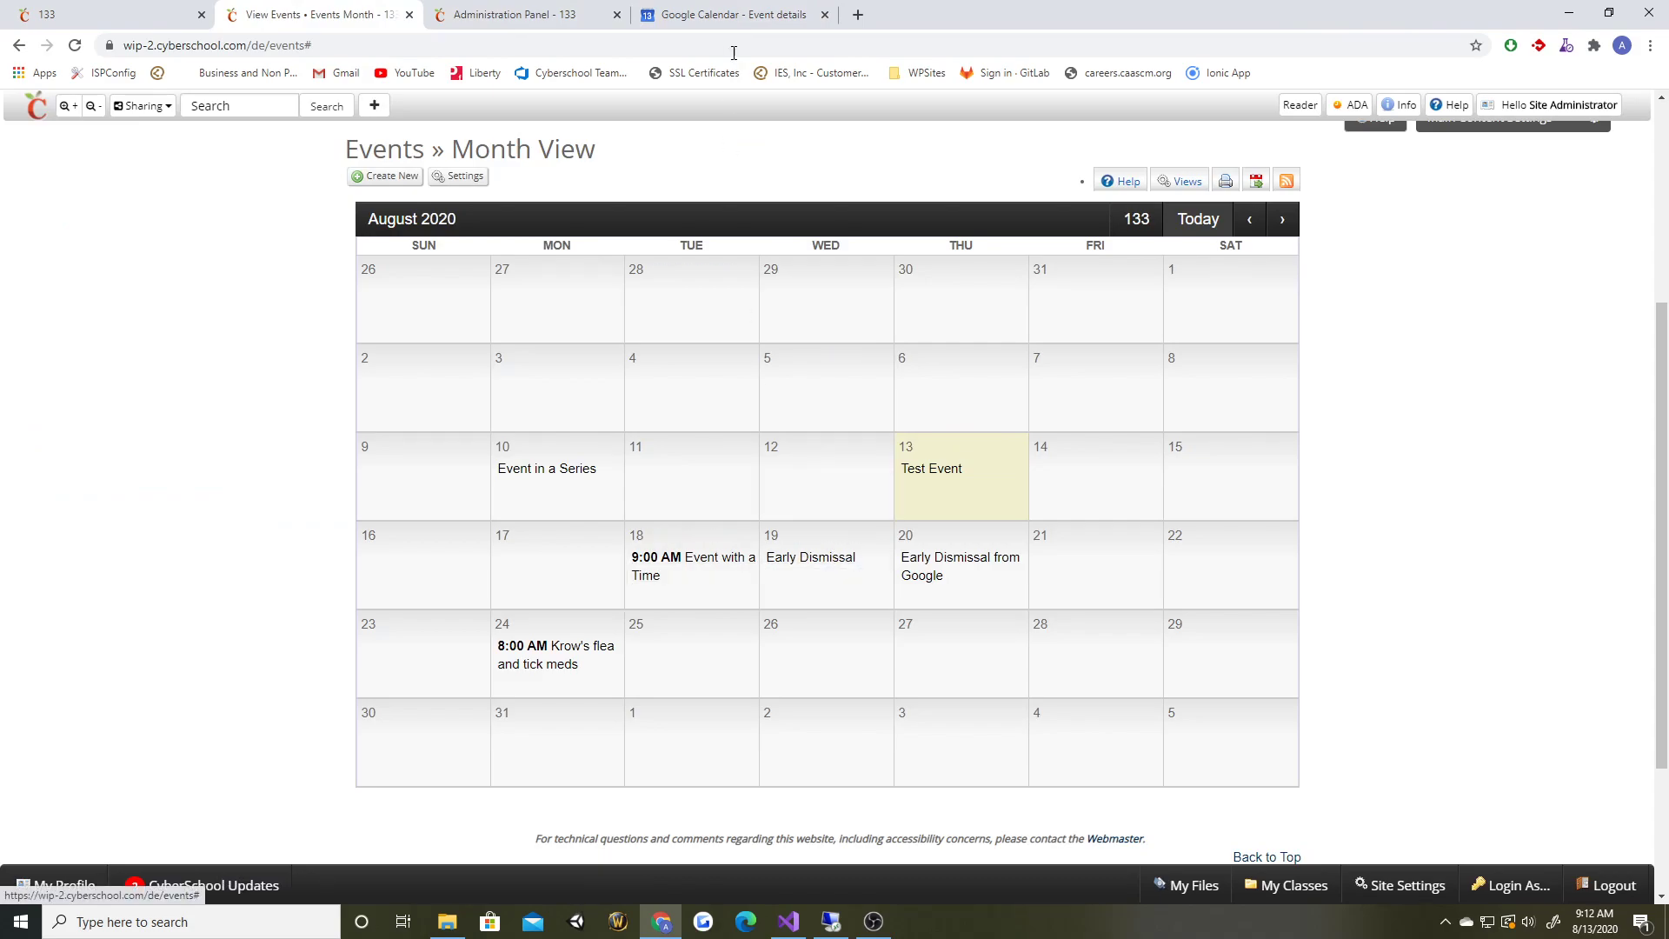
{"action": "left_click", "coordinate": [782, 14]}
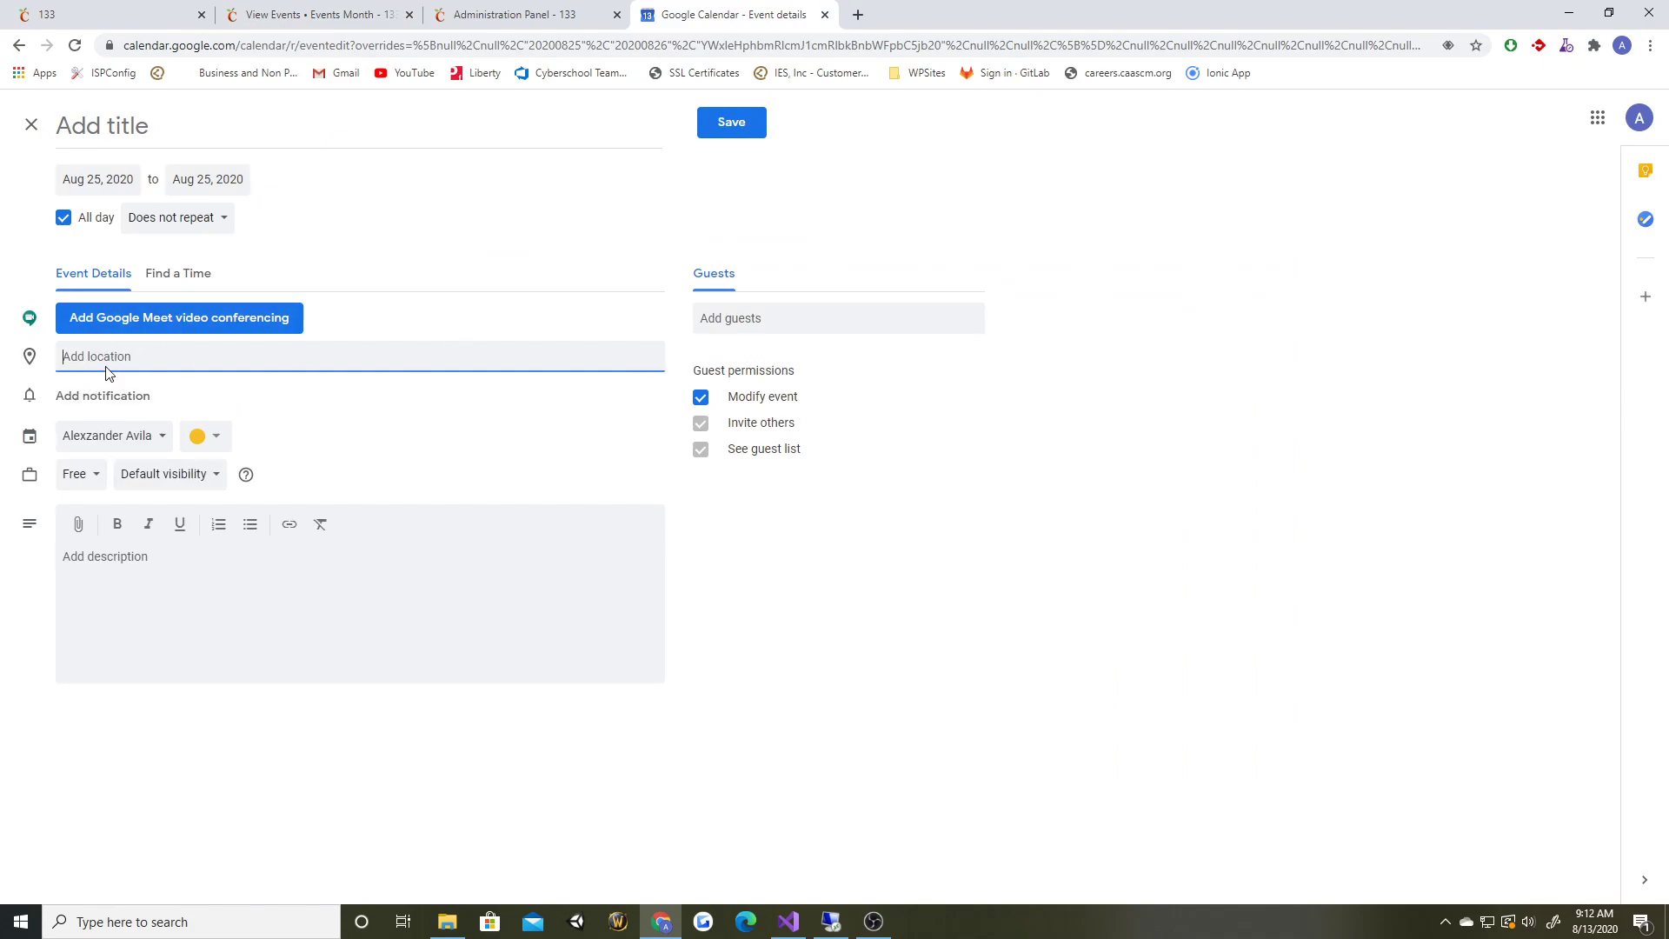
Step: Enter the description "This is a description with a link" for the August 25 event and try to link its closing words
{"action": "left_click", "coordinate": [145, 556]}
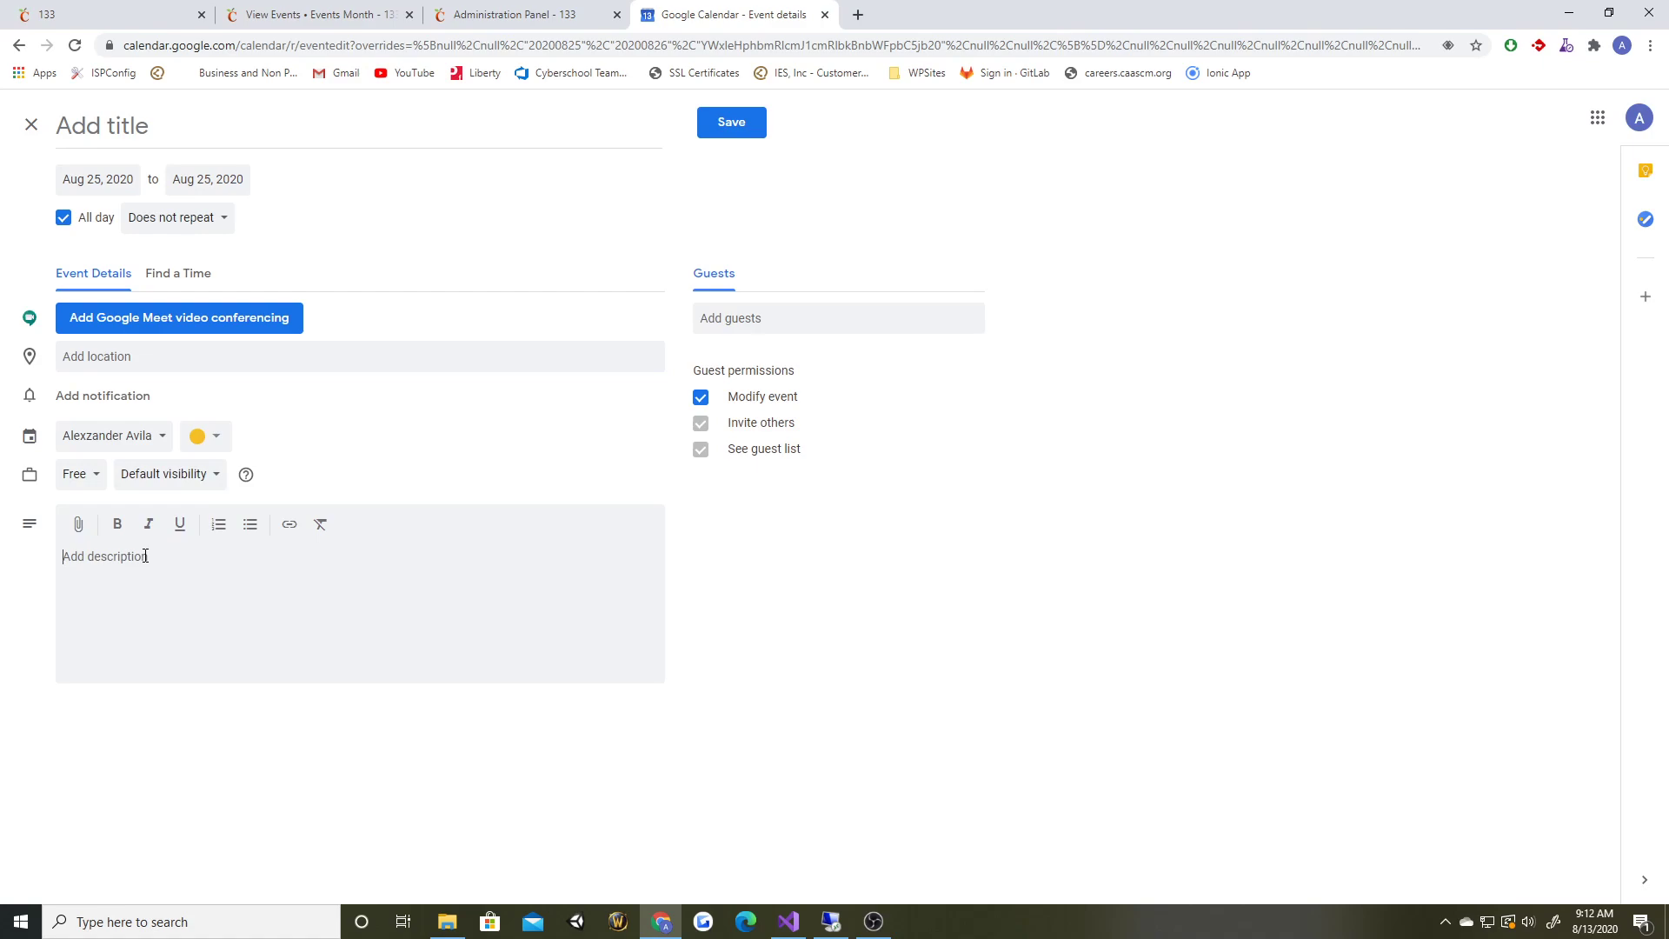
{"action": "type", "text": "This"}
{"action": "key", "text": "shift+Left"}
{"action": "key", "text": "shift+Left"}
{"action": "key", "text": "shift+Left"}
{"action": "key", "text": "shift+Left"}
{"action": "key", "text": "shift+Left"}
{"action": "key", "text": "shift+Left"}
{"action": "key", "text": "shift+Left"}
{"action": "key", "text": "shift+Left"}
{"action": "key", "text": "shift+Left"}
{"action": "key", "text": "shift+Left"}
{"action": "key", "text": "shift+Left"}
{"action": "key", "text": "shift+Left"}
{"action": "key", "text": "shift+Left"}
{"action": "key", "text": "shift+Left"}
{"action": "key", "text": "shift+Left"}
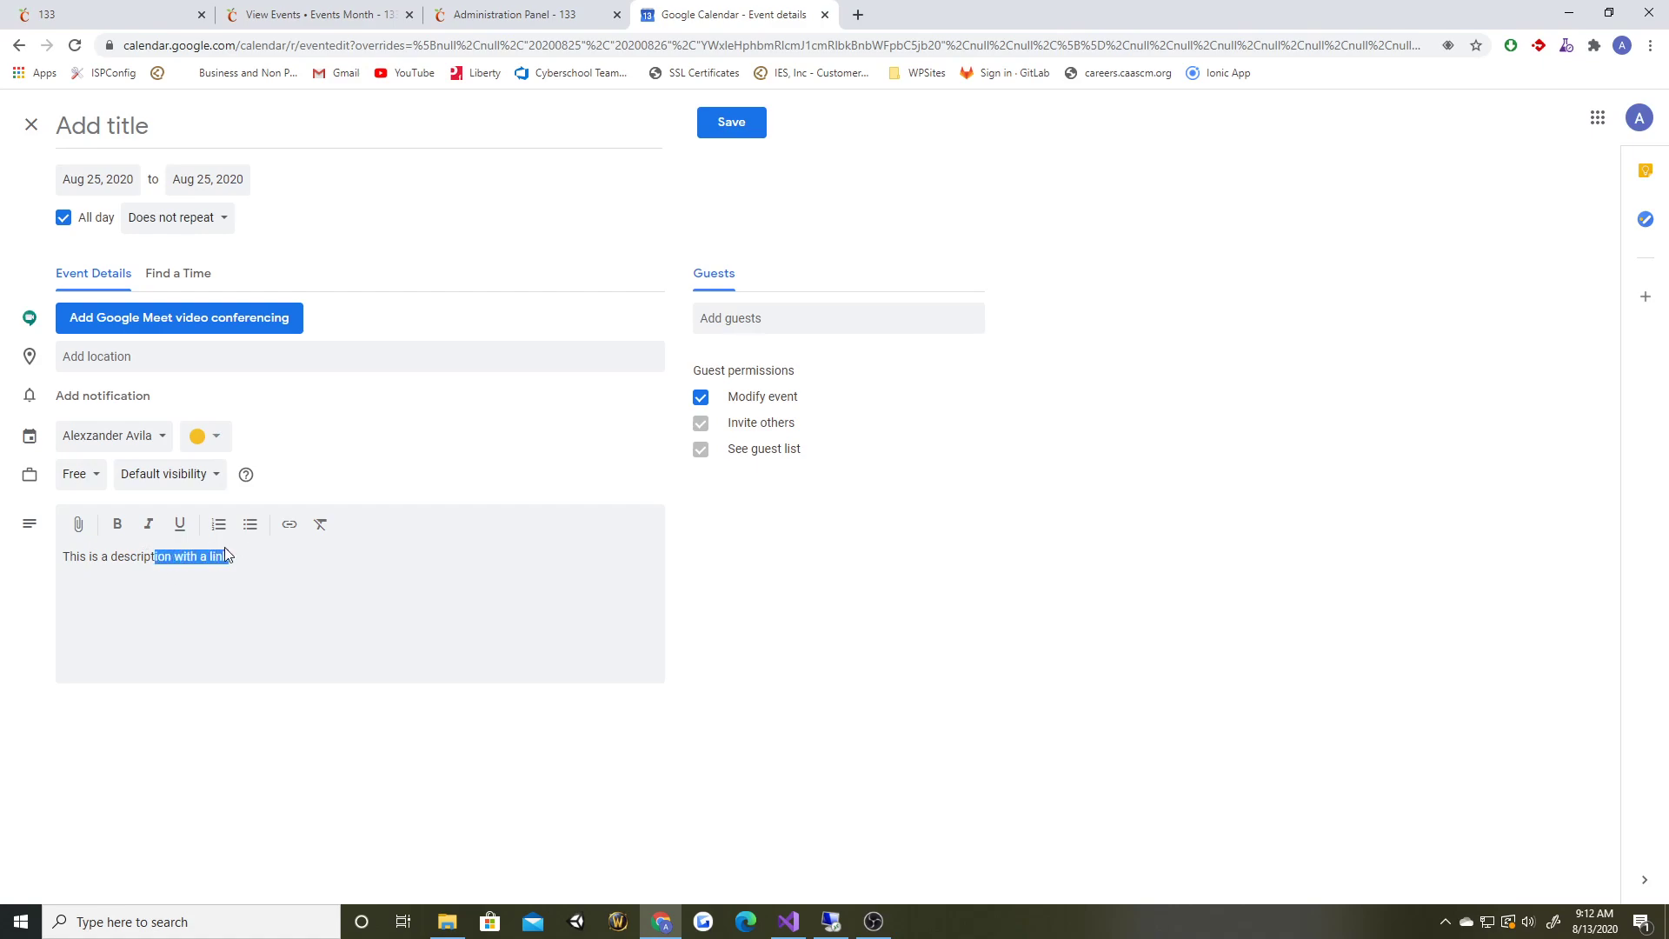
{"action": "left_click", "coordinate": [289, 525]}
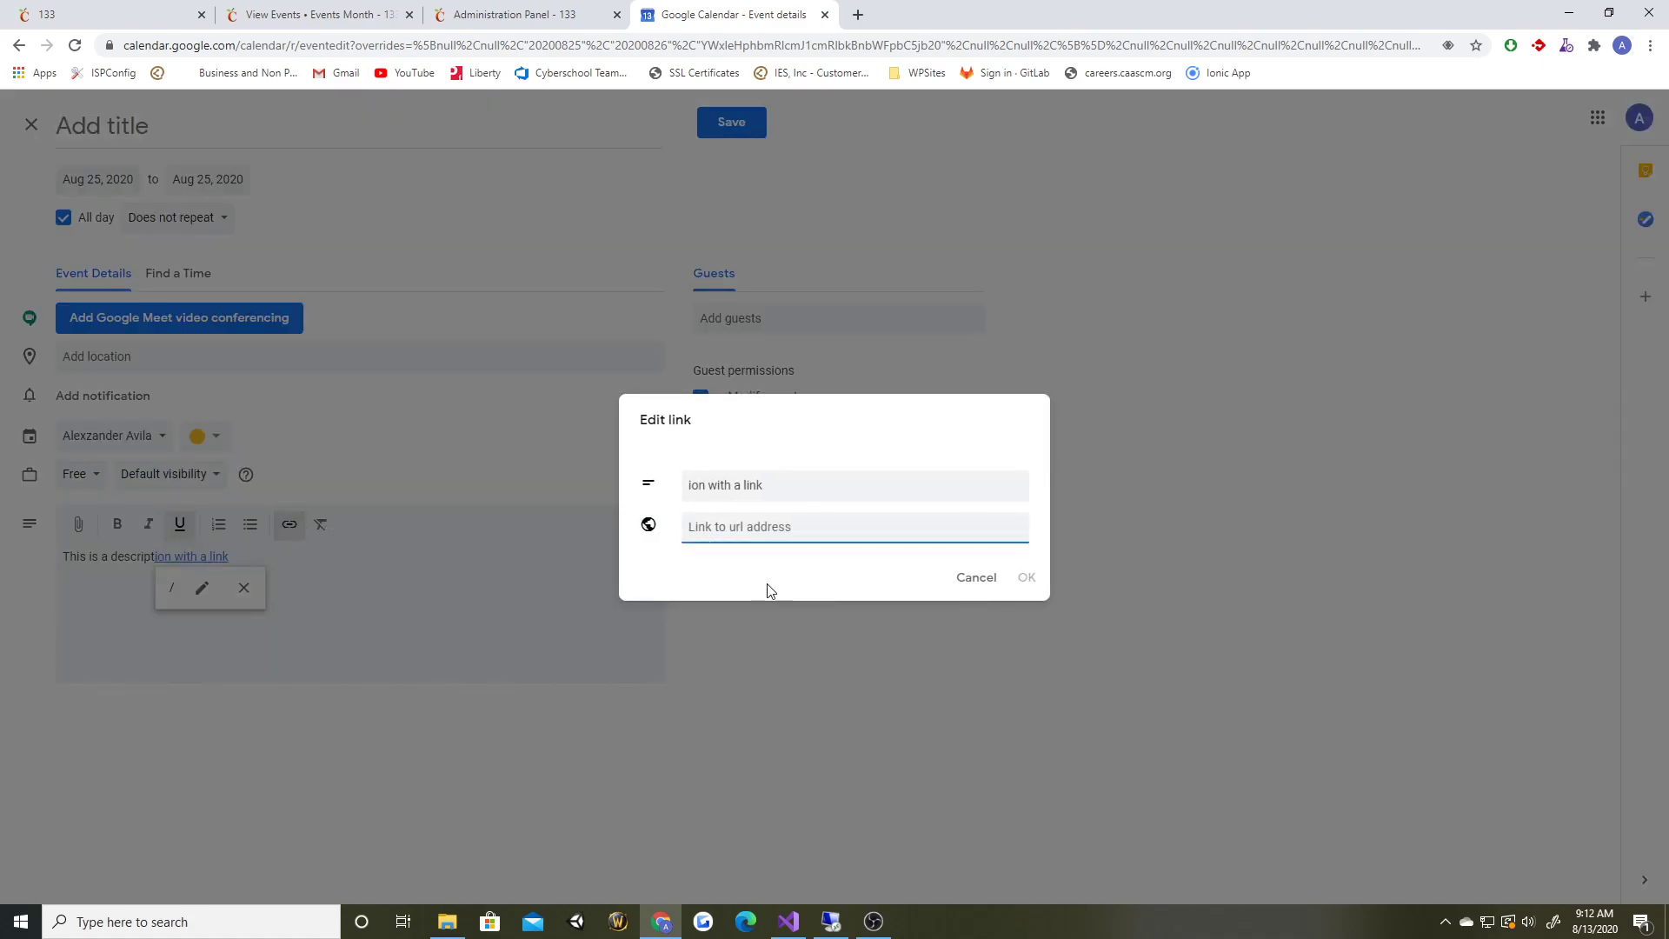
{"action": "left_click", "coordinate": [992, 586]}
Step: Review Cyberschool's month view and the calendars selectable in the Administration Panel's Google Calendar settings
{"action": "left_click", "coordinate": [365, 18]}
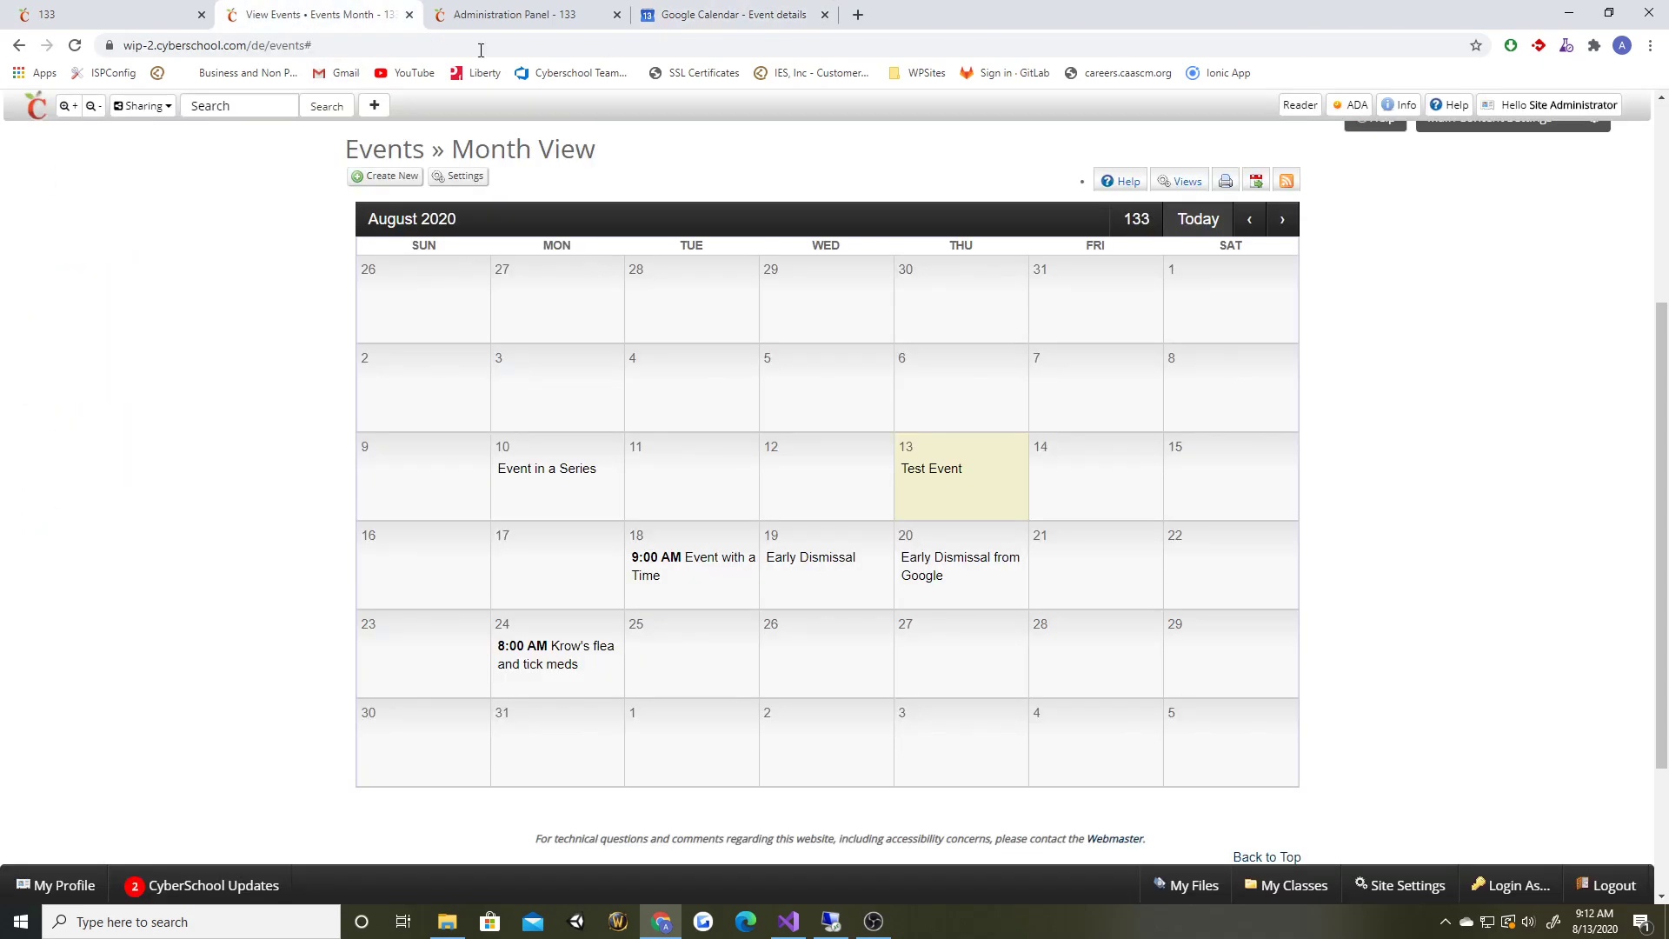
{"action": "mouse_move", "coordinate": [855, 545]}
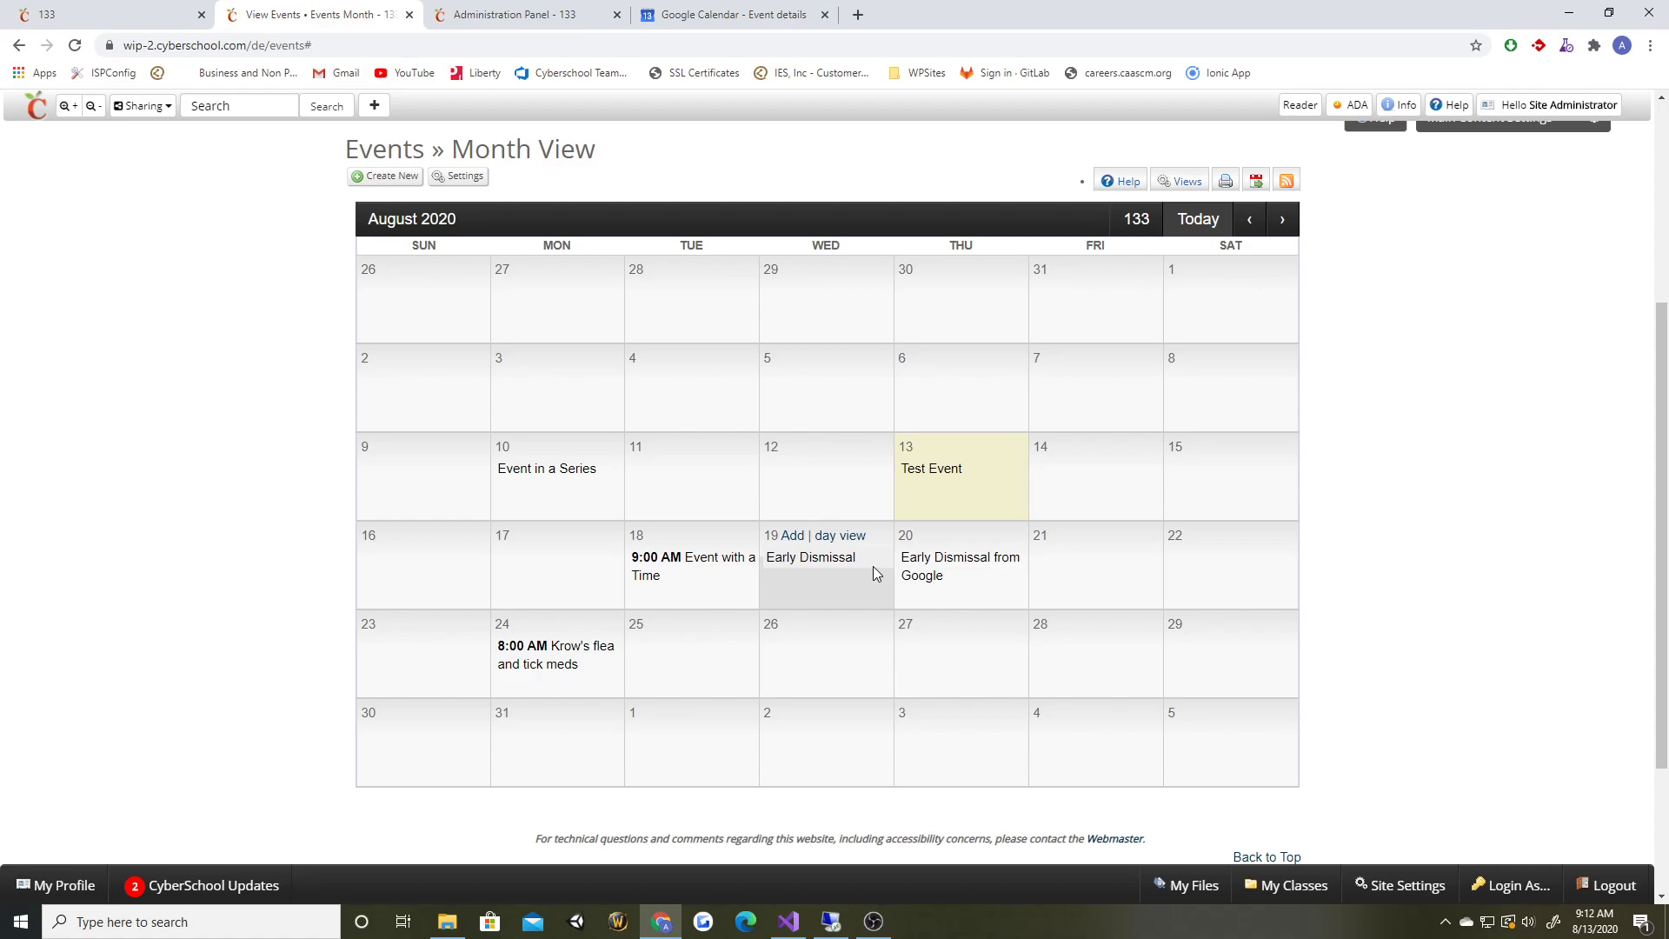
{"action": "left_click", "coordinate": [523, 16]}
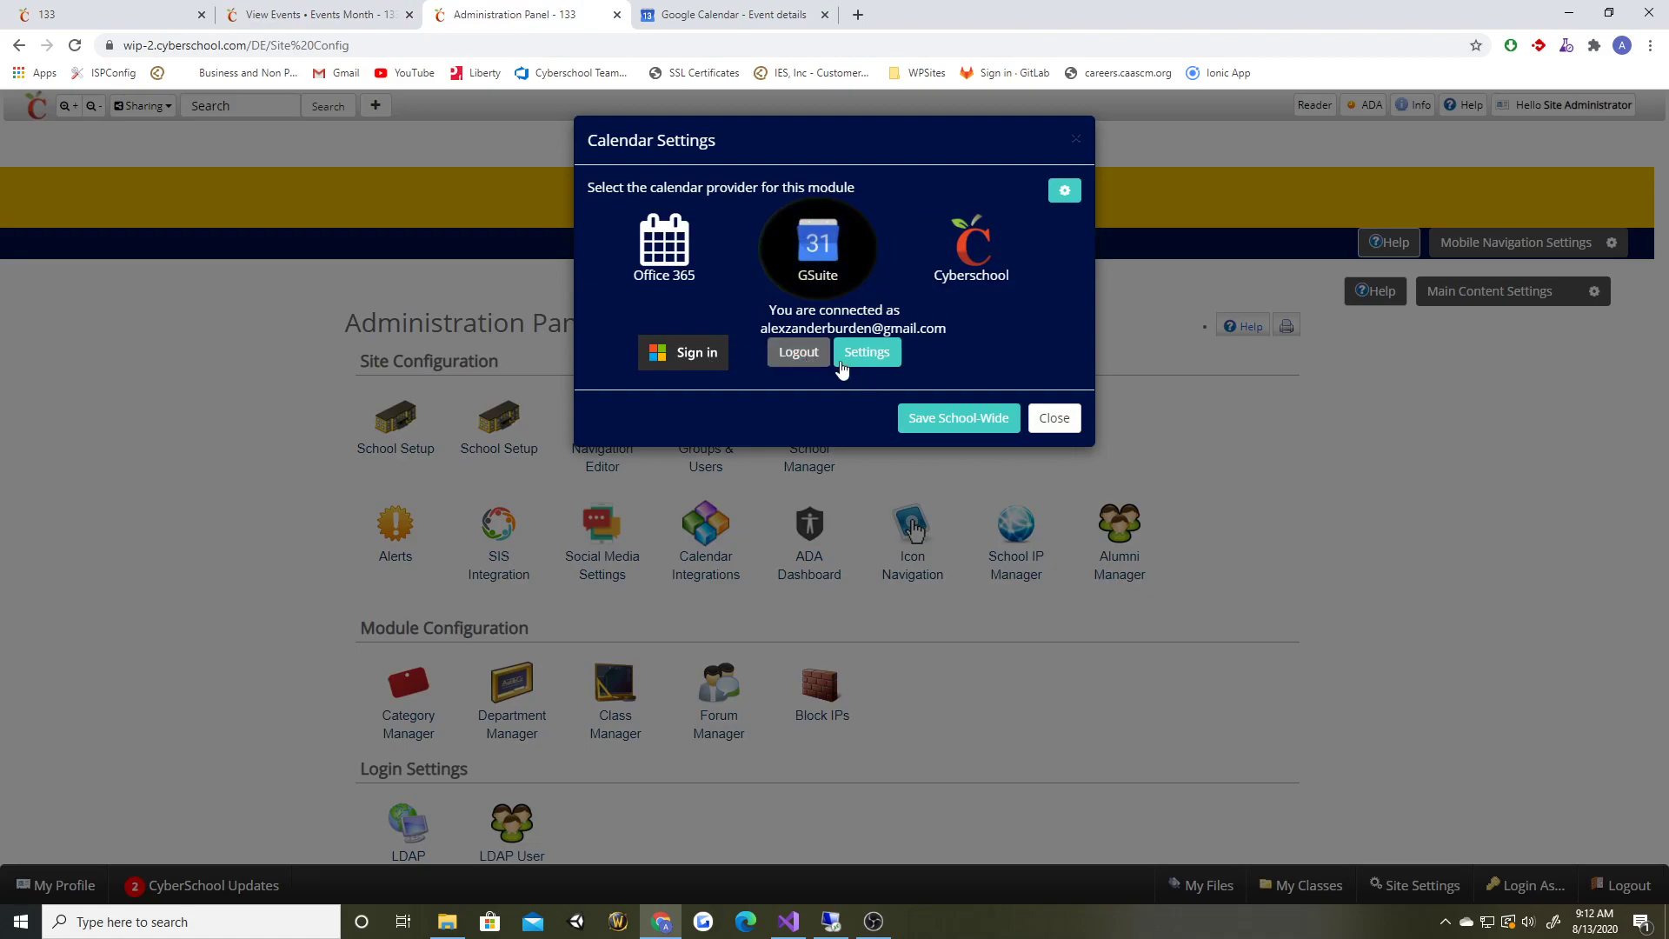
{"action": "left_click", "coordinate": [873, 360]}
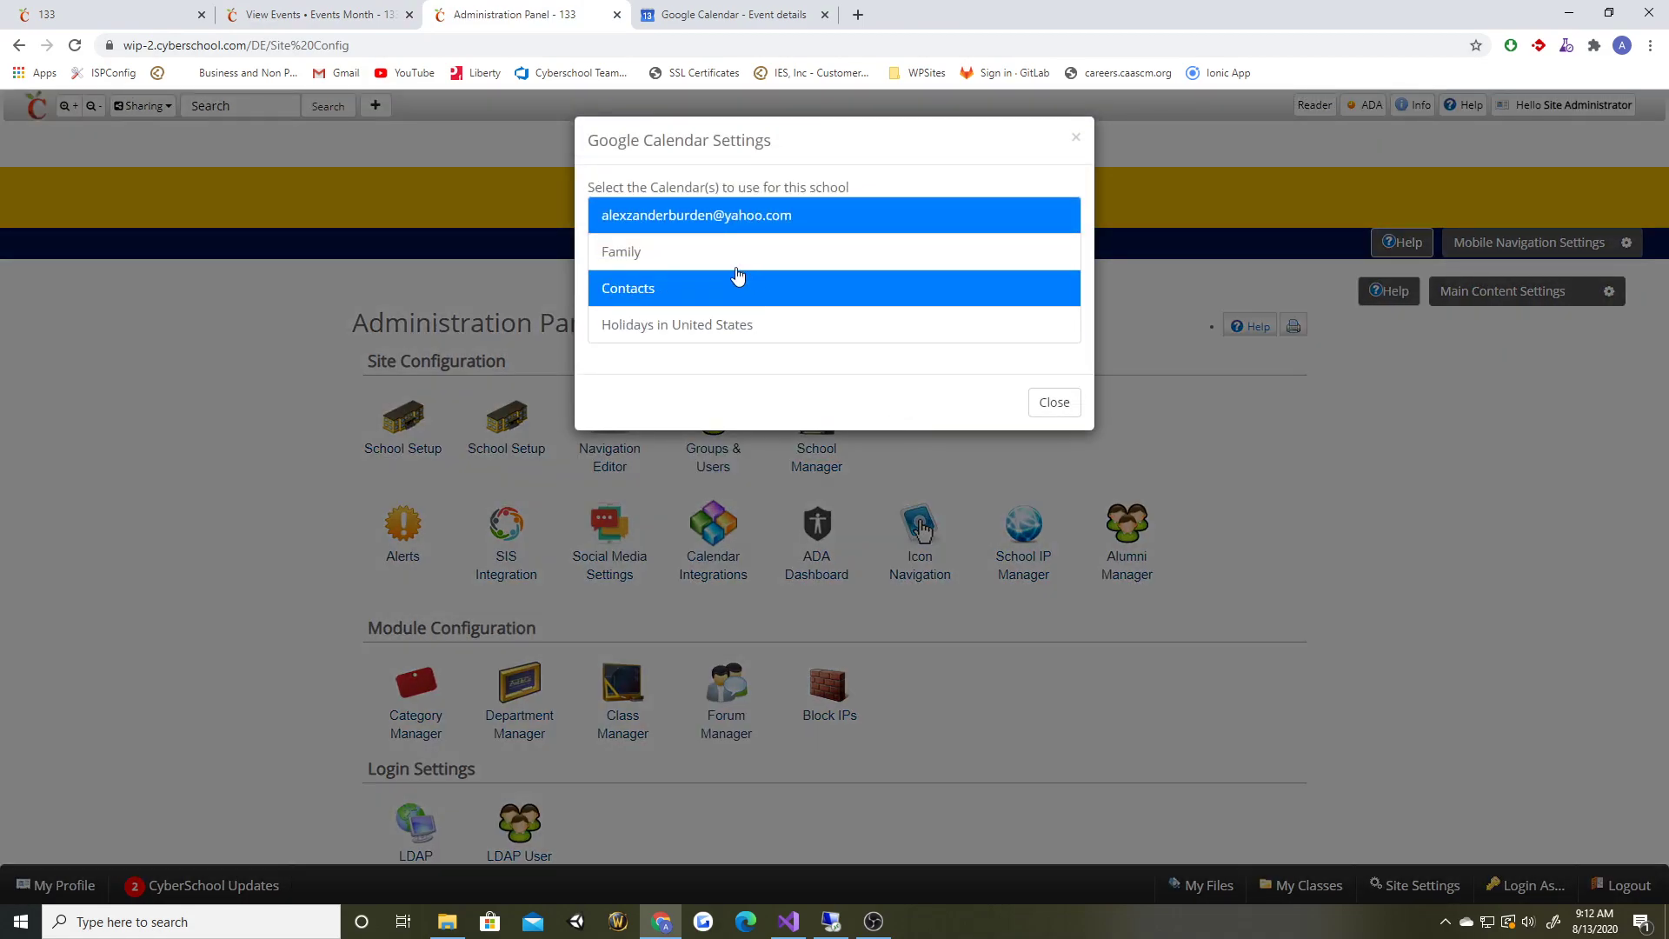
{"action": "left_click", "coordinate": [1053, 403]}
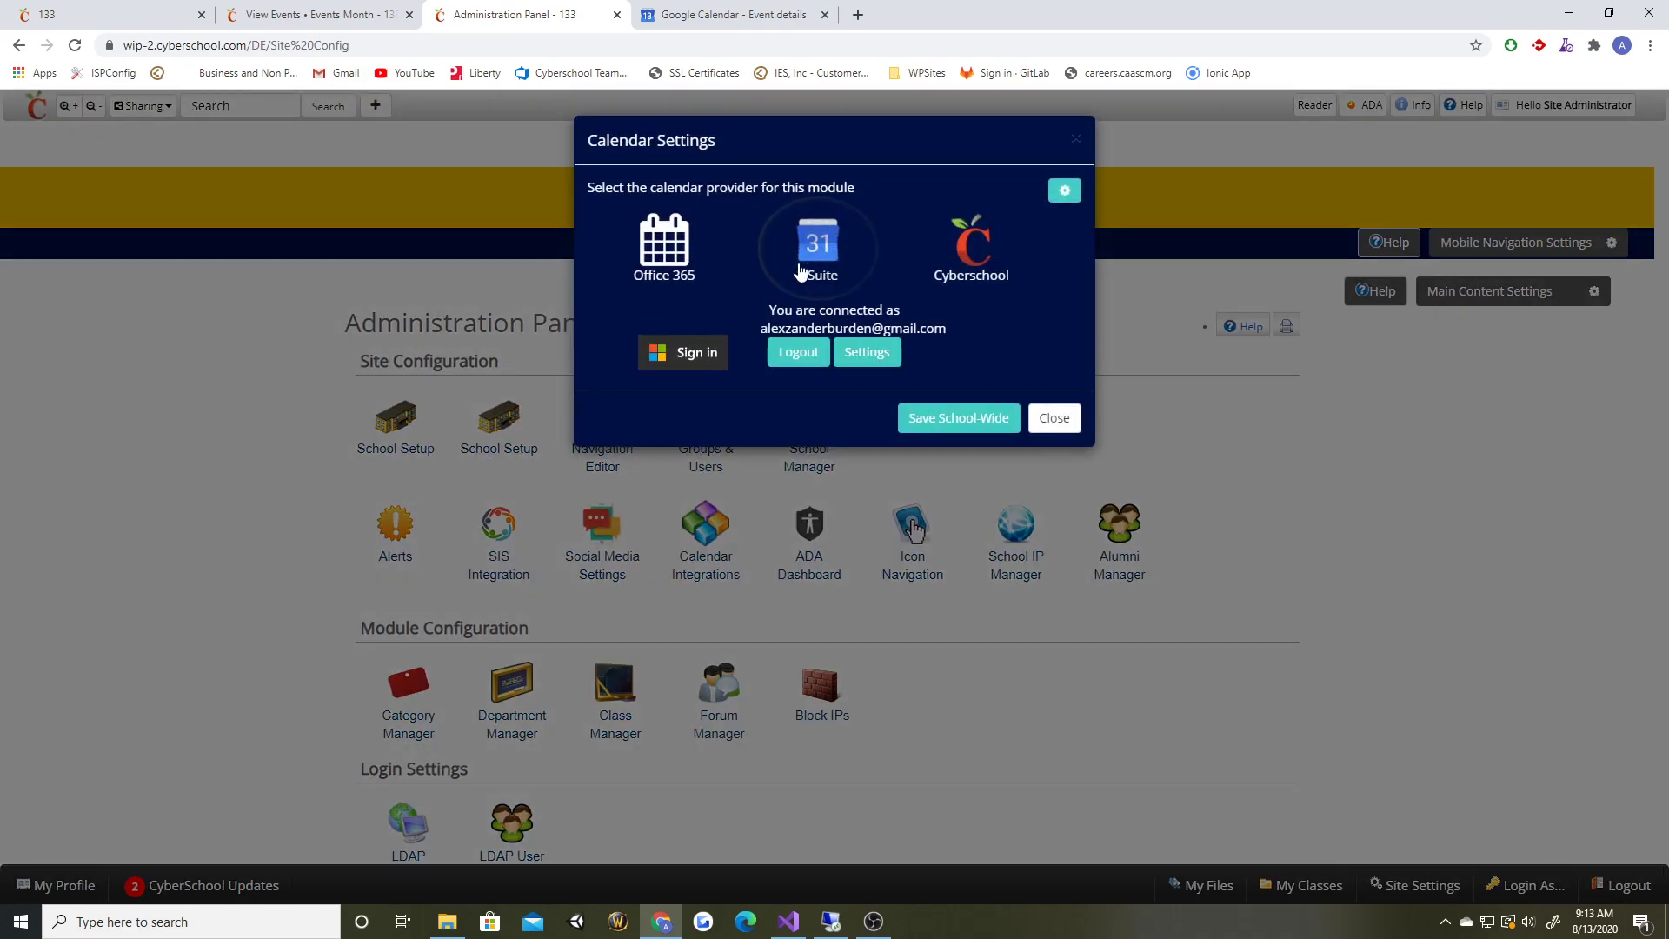
Step: Add the Contacts calendar to the Google calendars used for this school
{"action": "left_click", "coordinate": [895, 360]}
{"action": "left_click", "coordinate": [697, 294]}
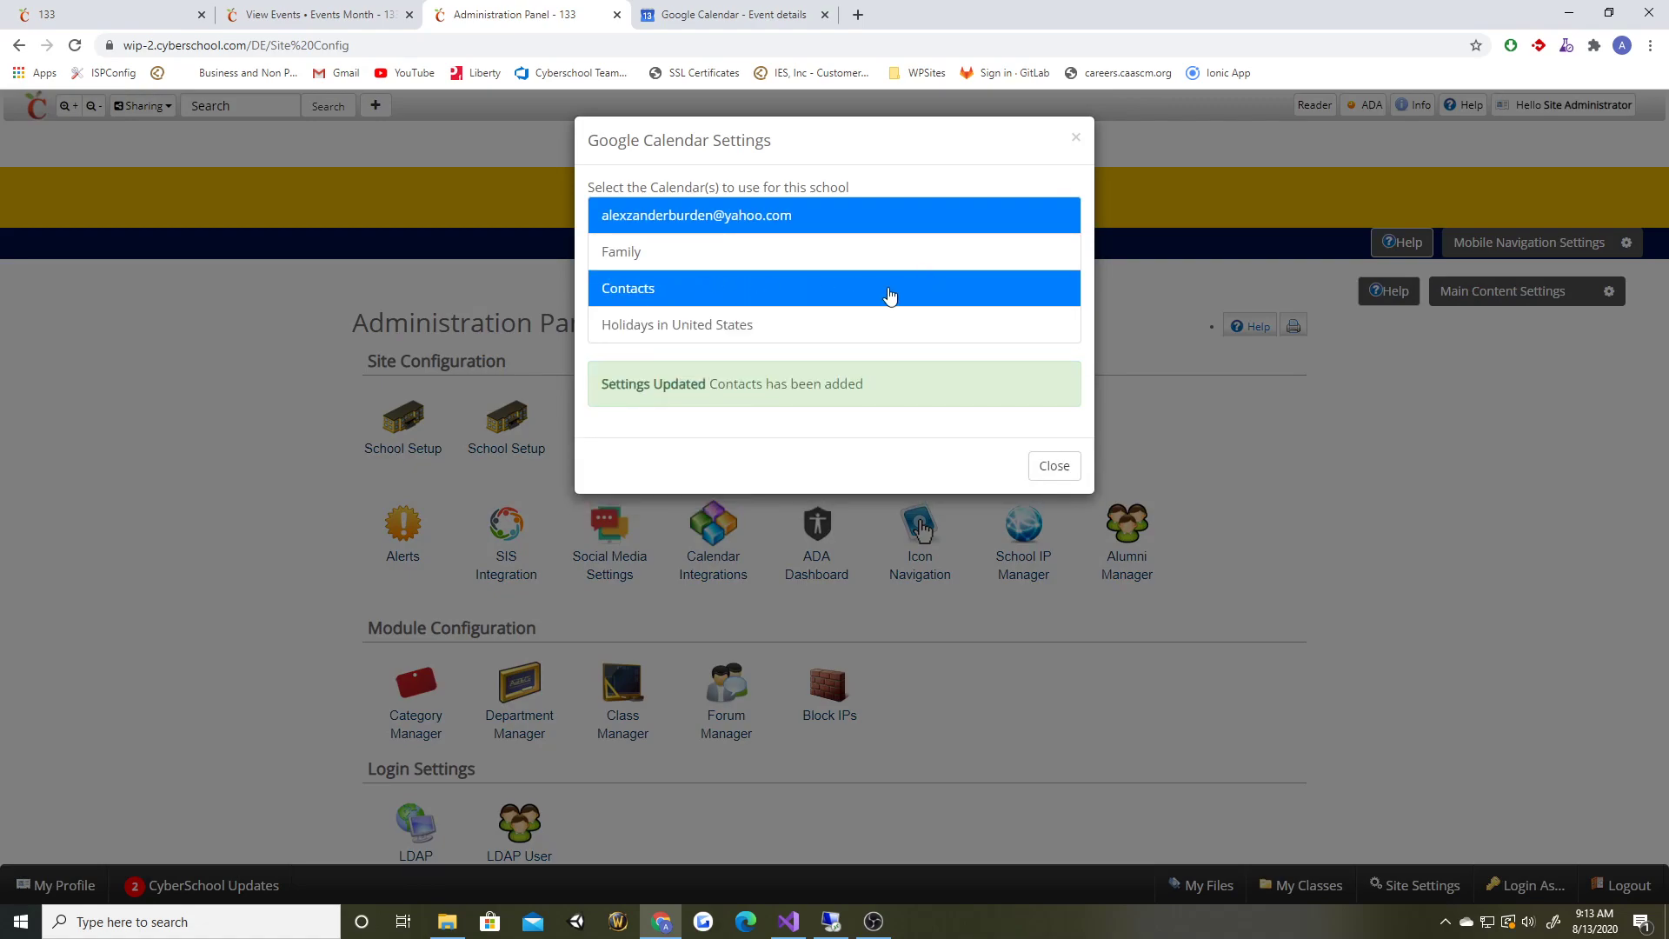
{"action": "left_click", "coordinate": [1054, 466]}
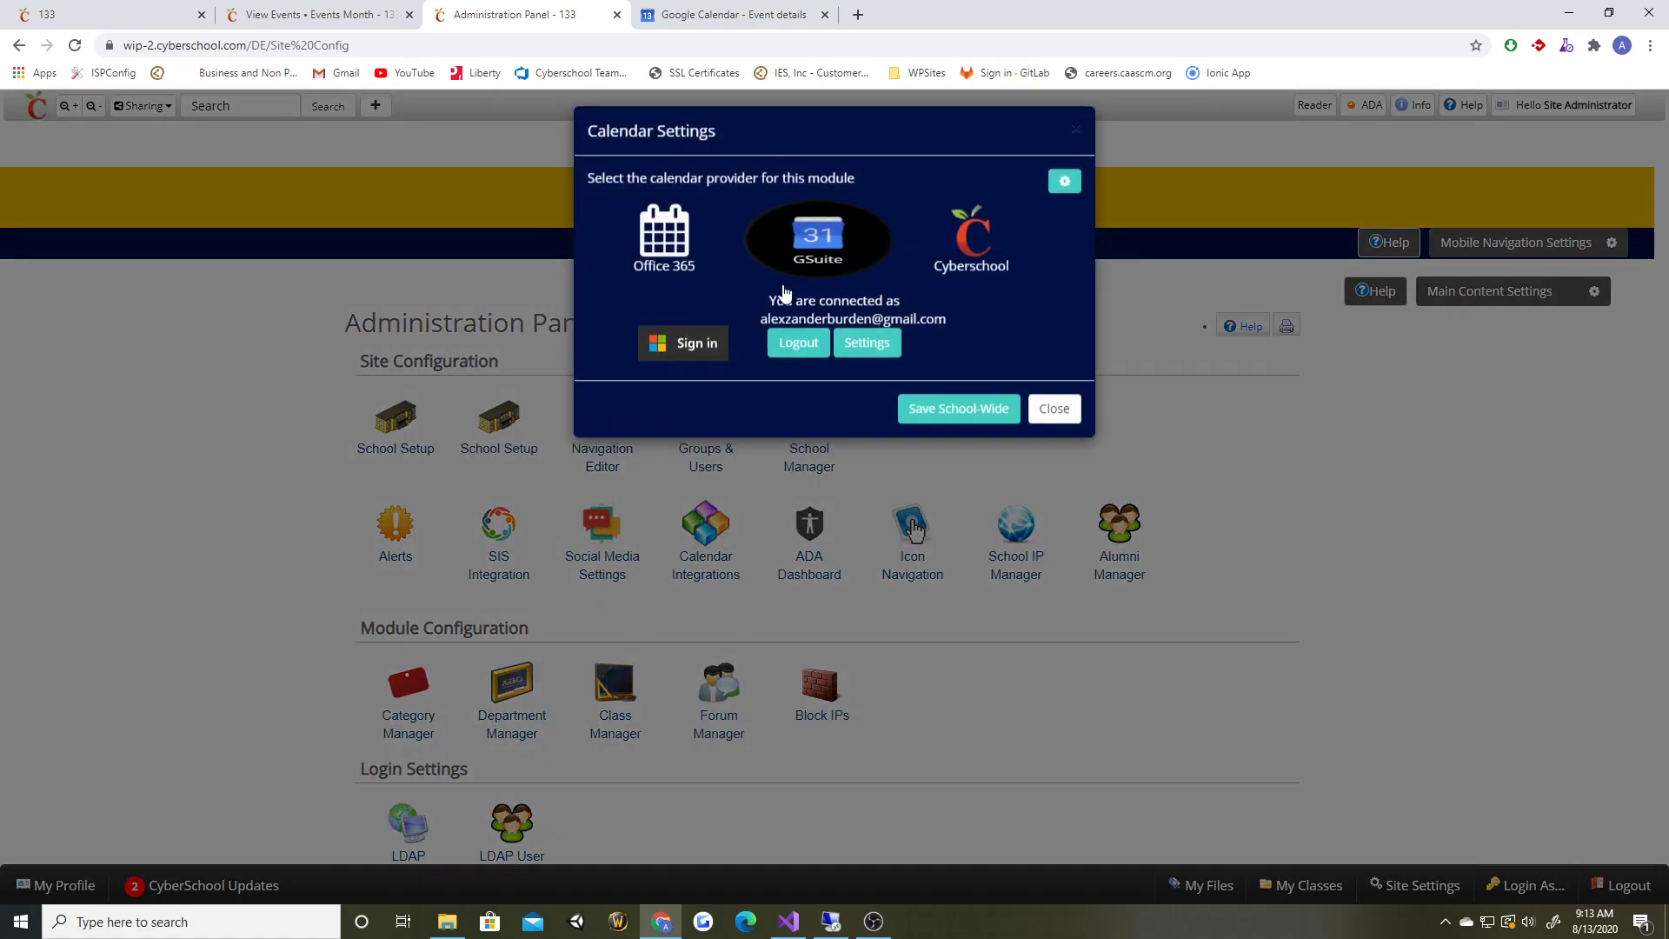
Step: Set GSuite as the calendar provider, refresh the Administration Panel and return to Cyberschool's events month view
{"action": "left_click", "coordinate": [822, 248]}
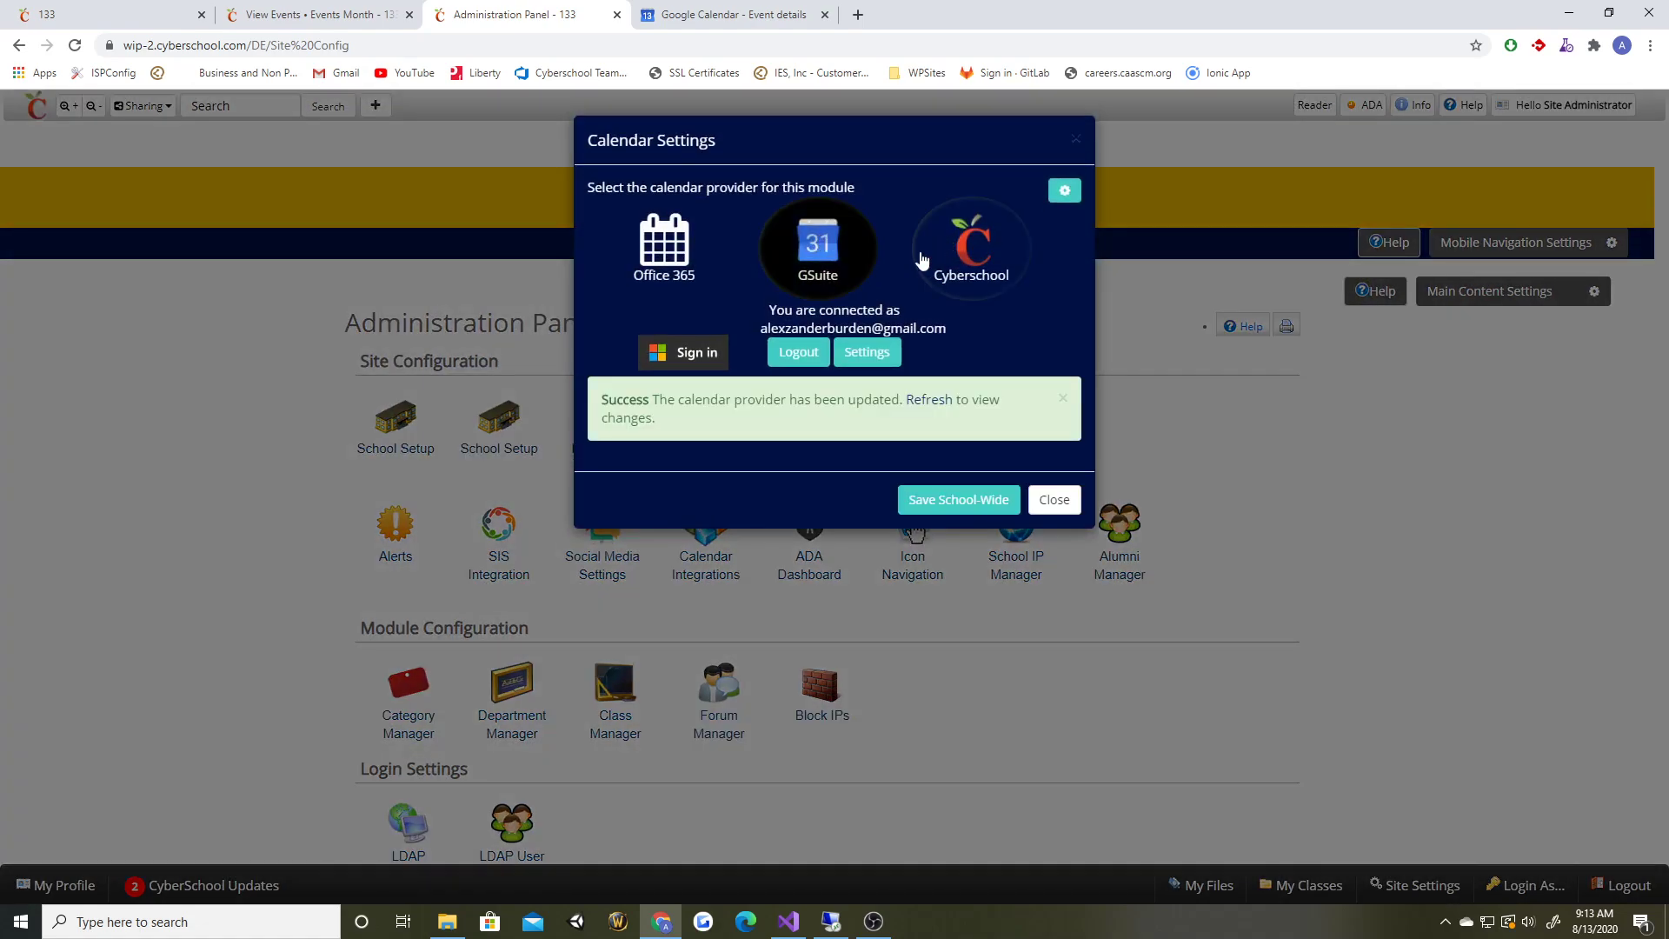
{"action": "left_click", "coordinate": [939, 398]}
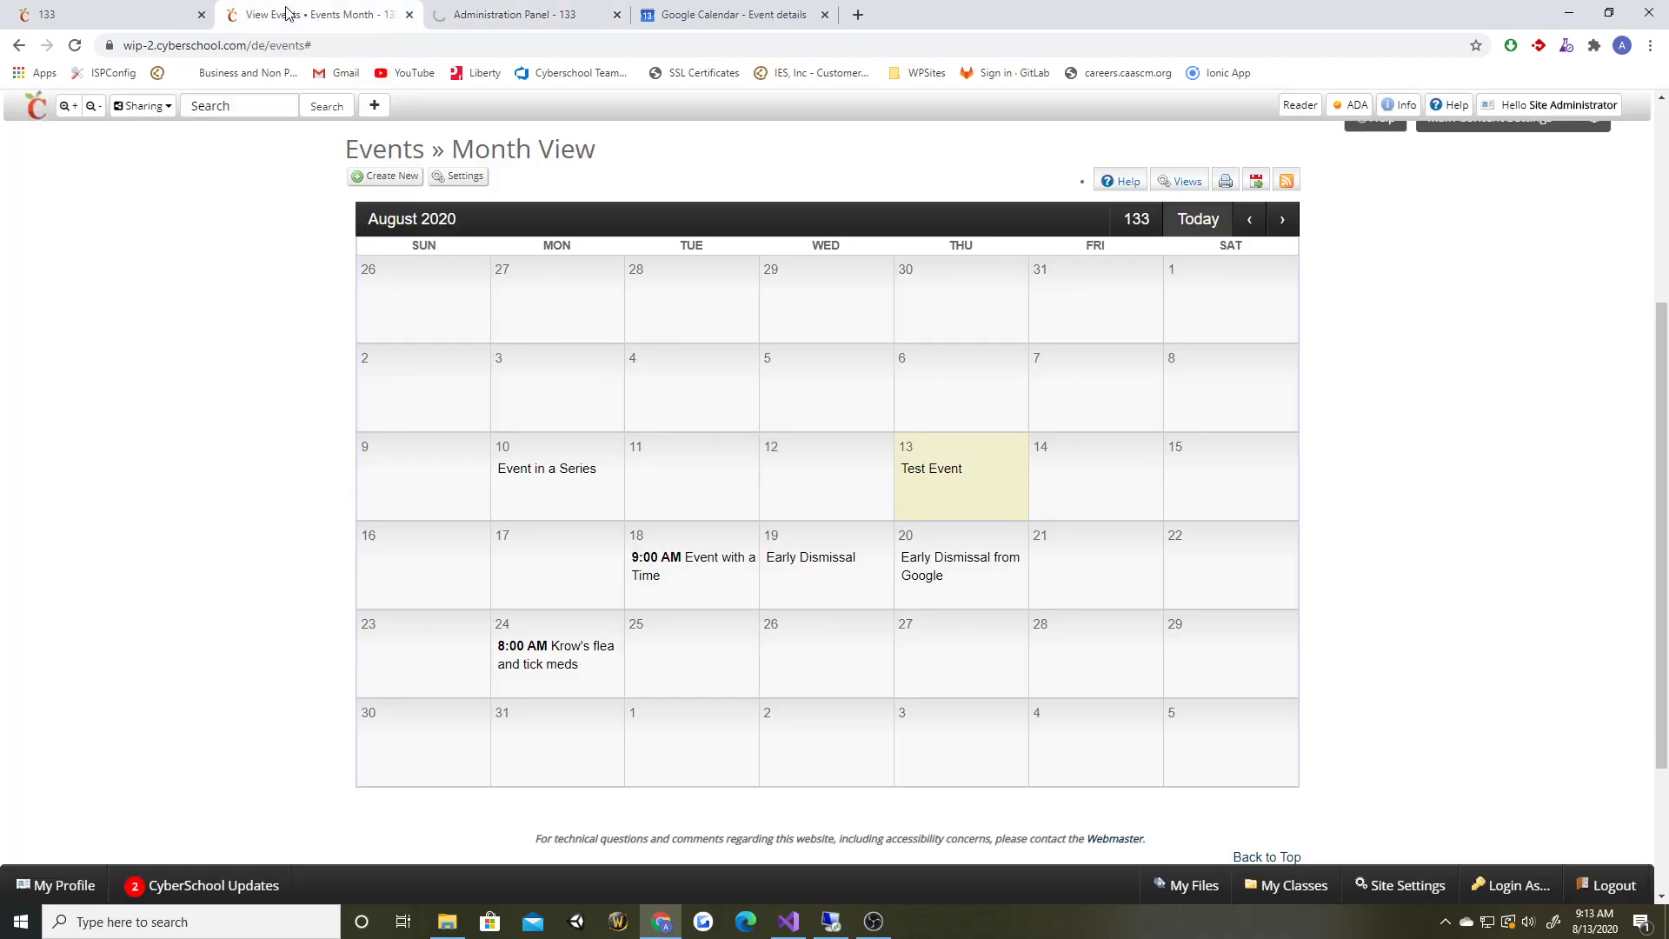
{"action": "left_click", "coordinate": [291, 14]}
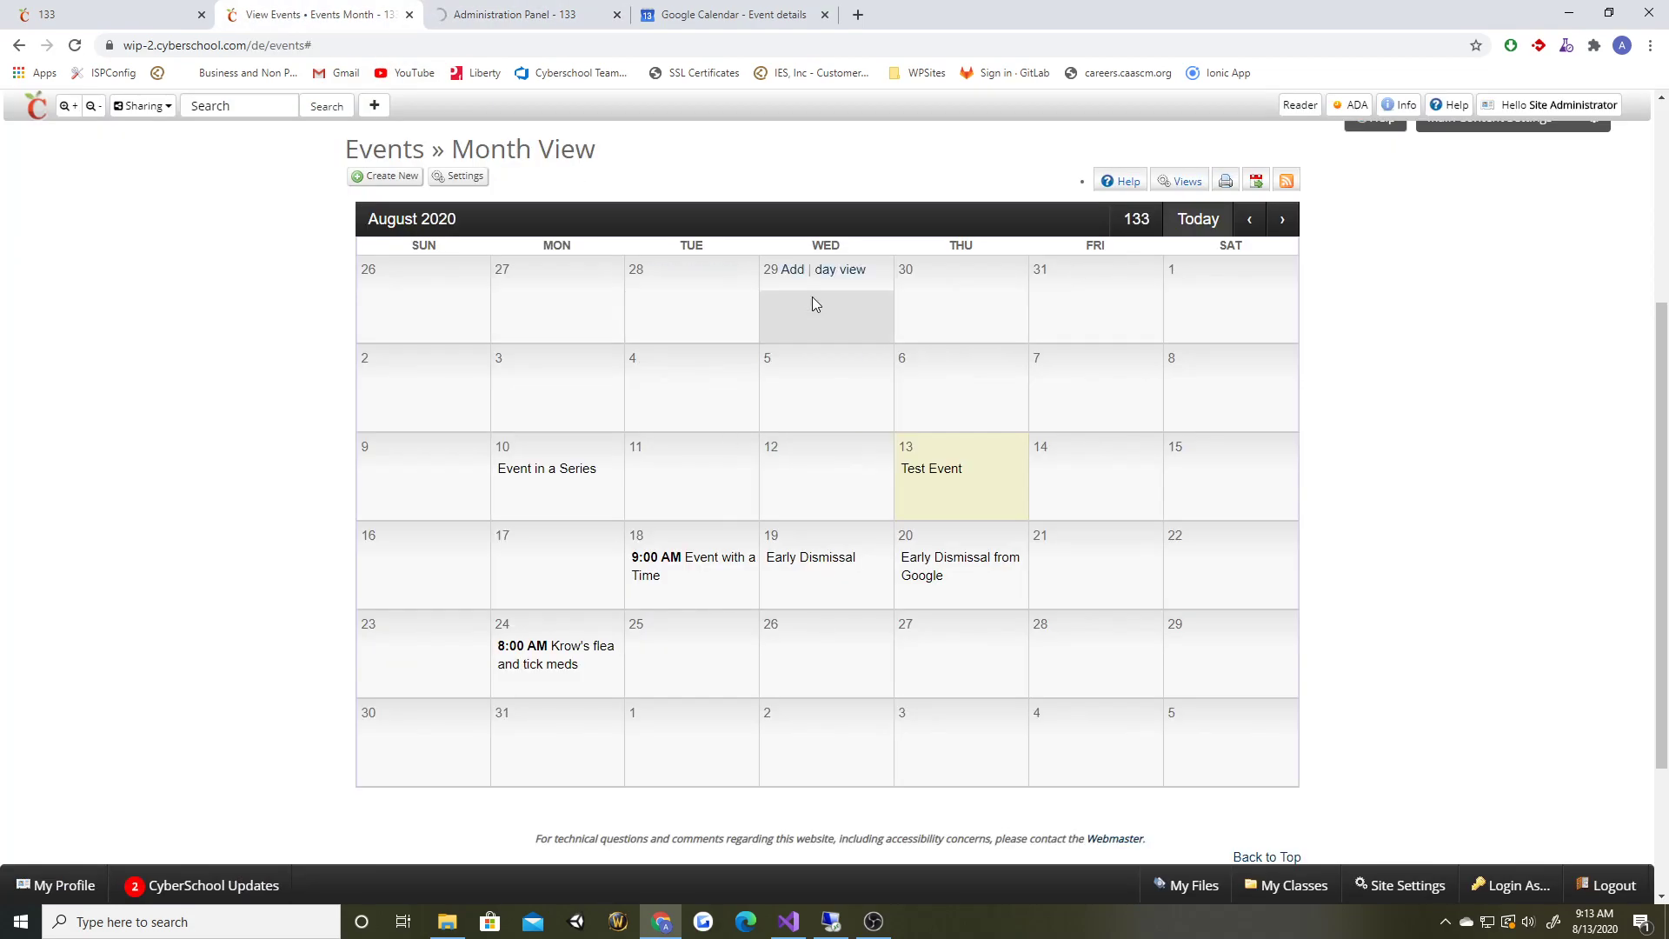